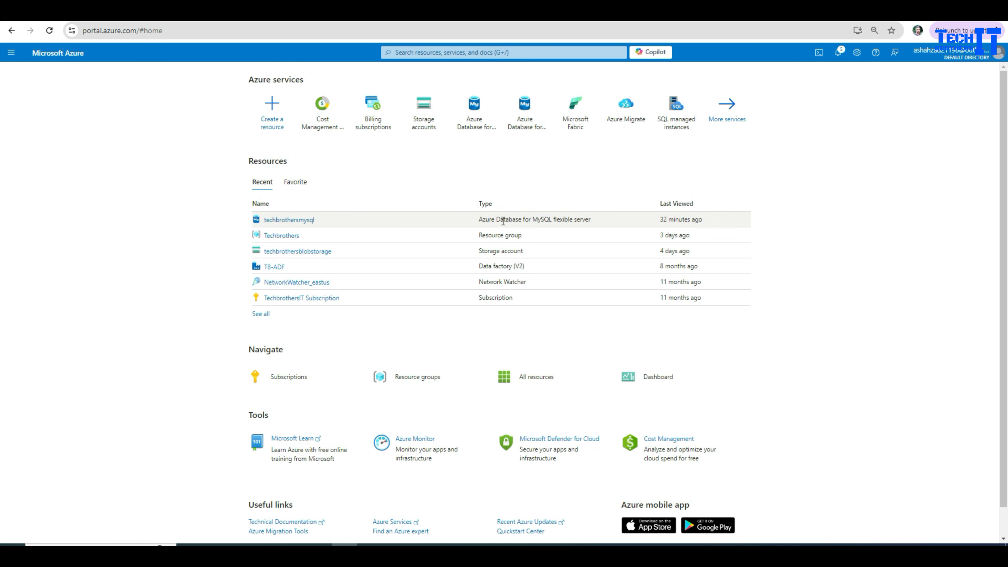
Open the techbrothersmysql server and view its list of databases
left_click(275, 222)
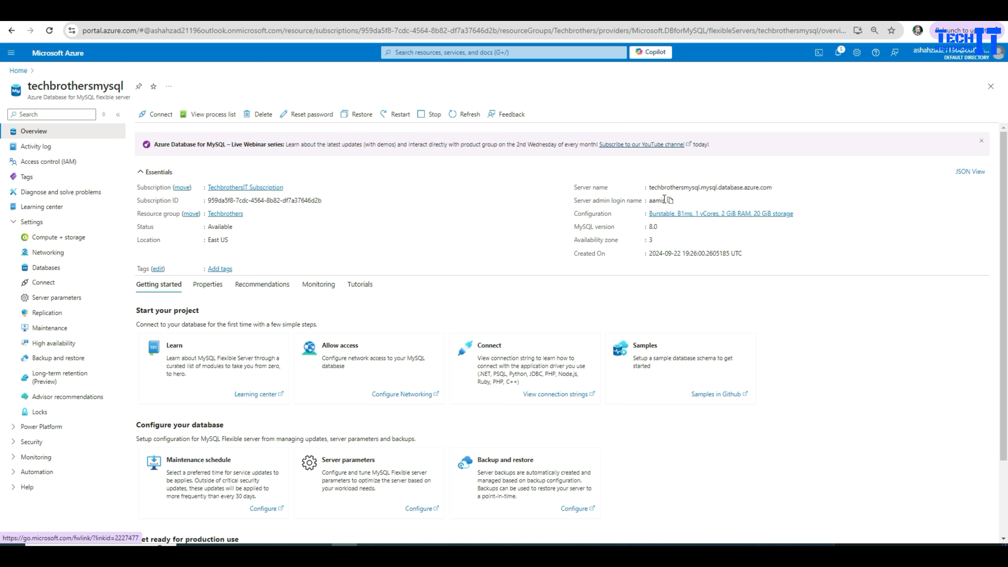
left_click(47, 268)
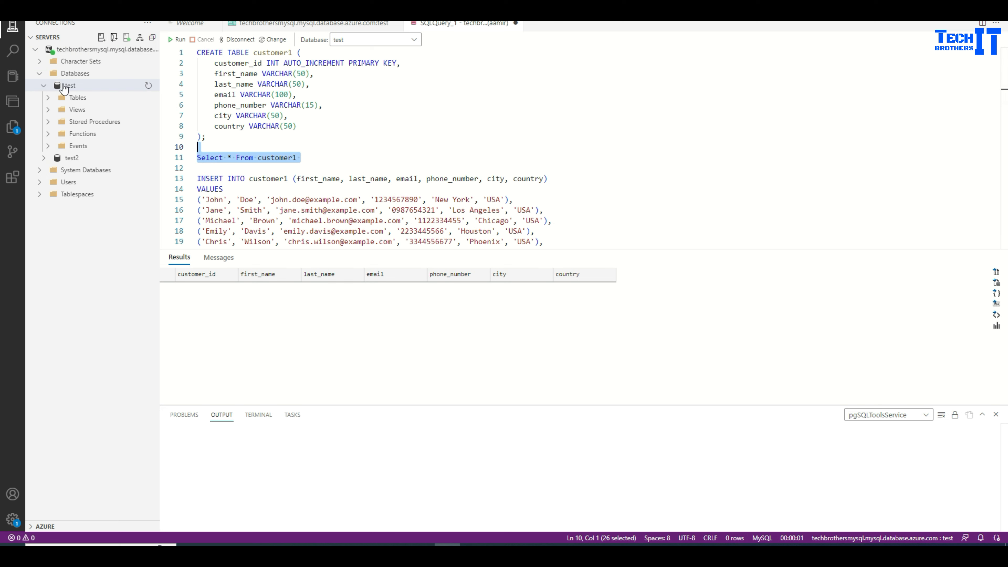
Switch to Azure Data Studio and show the tables of the test database
left_click(44, 87)
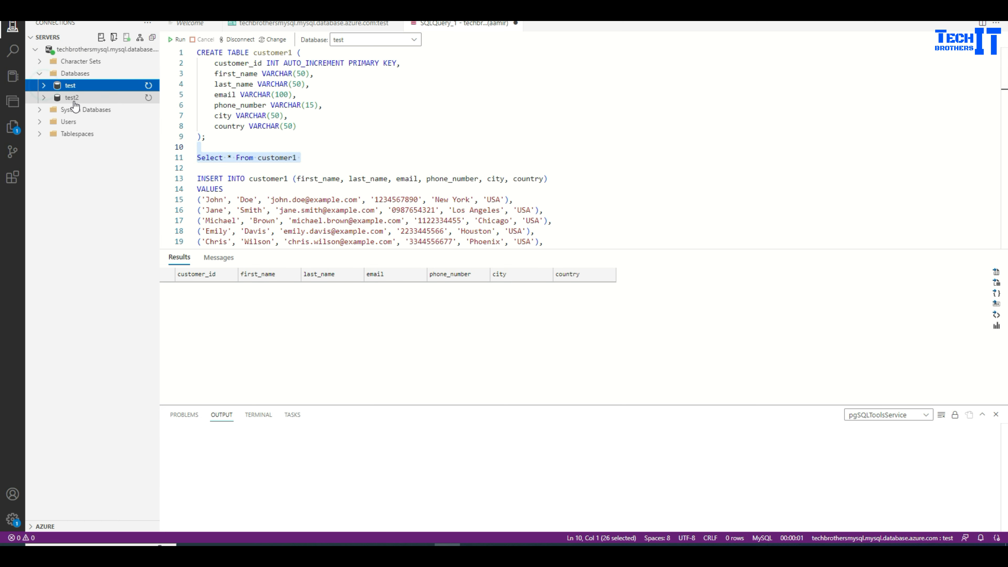
left_click(43, 87)
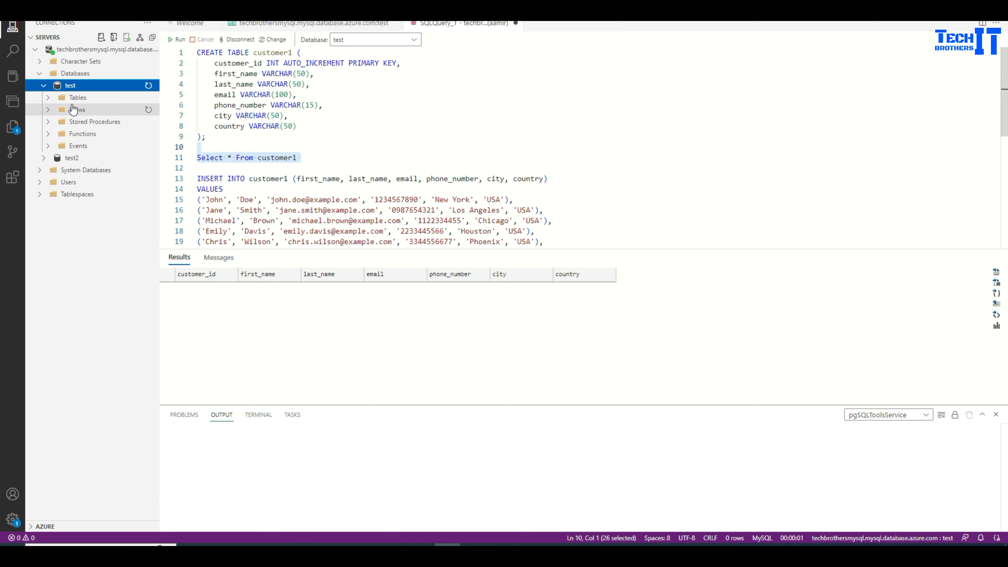
left_click(48, 99)
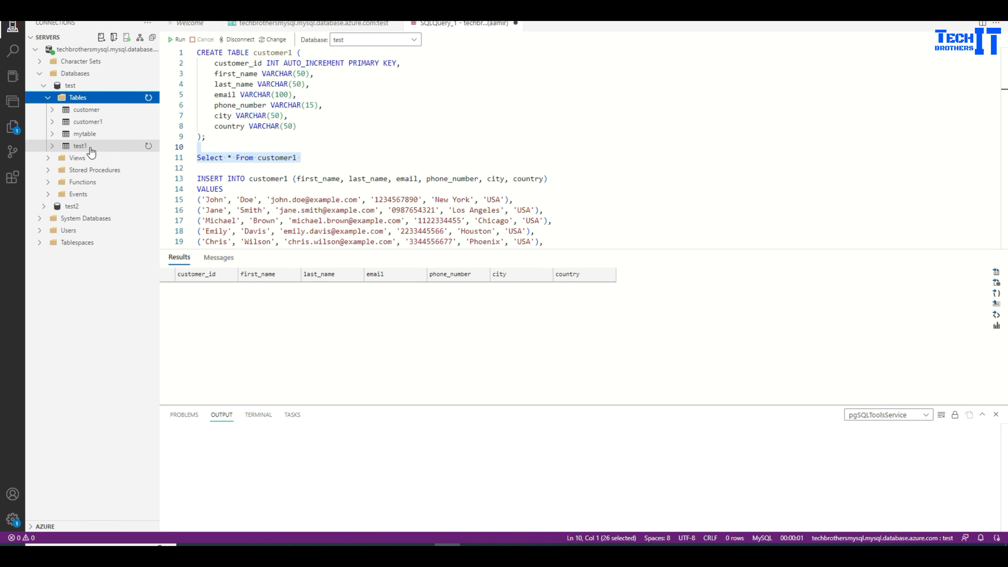
Run only the statement "Select * From customer1" against the test database
left_click(321, 154)
left_click_drag(319, 156, 196, 158)
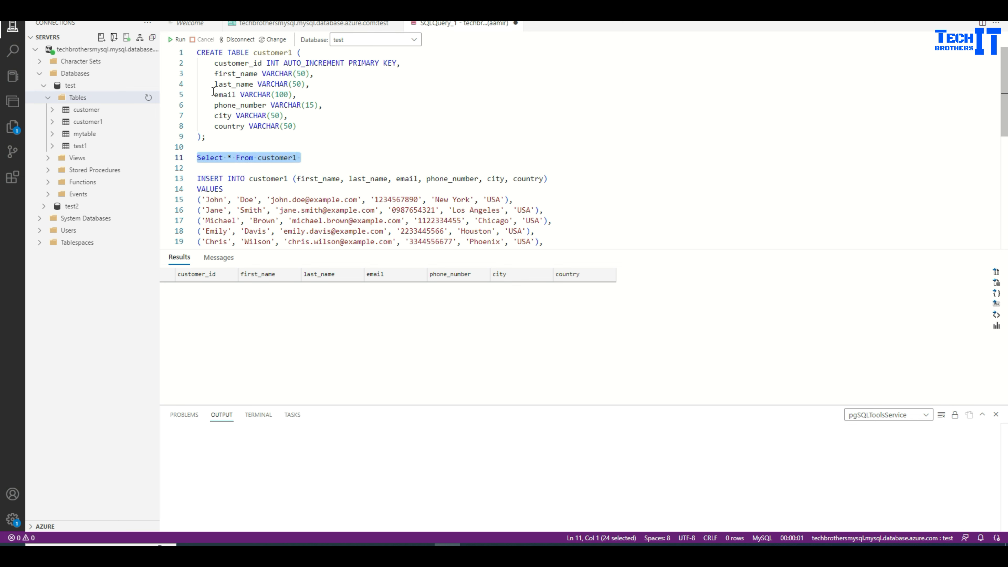
left_click(177, 39)
Insert the first three customer rows of the INSERT statement into customer1, and query the table again
left_click_drag(548, 220, 188, 175)
left_click(180, 40)
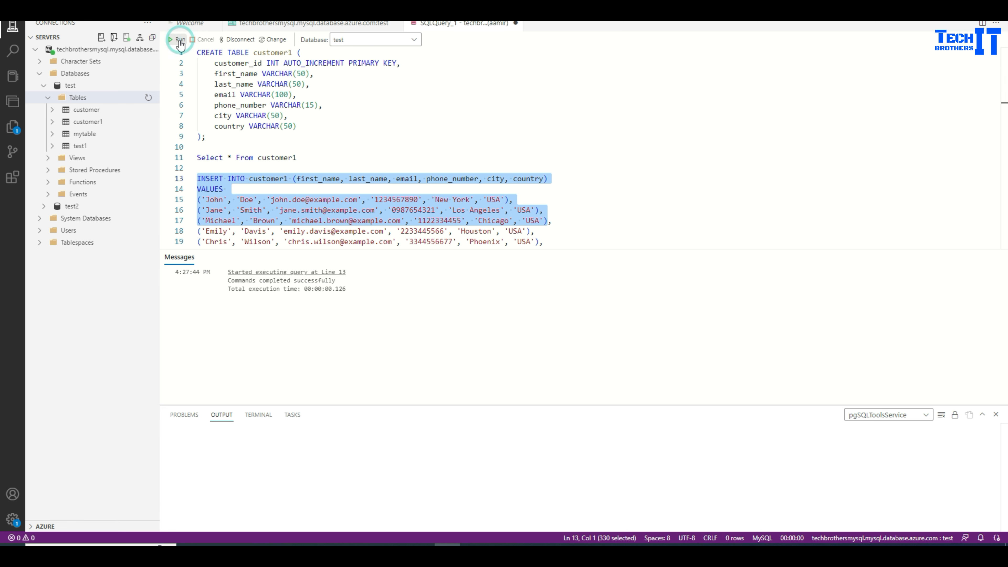
left_click(322, 159)
left_click_drag(335, 158, 191, 158)
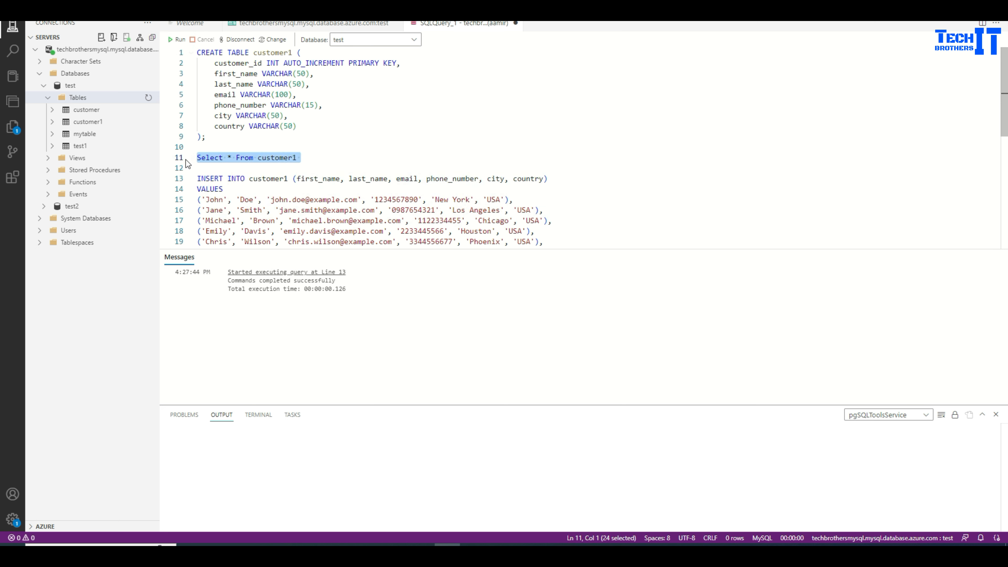
left_click(177, 41)
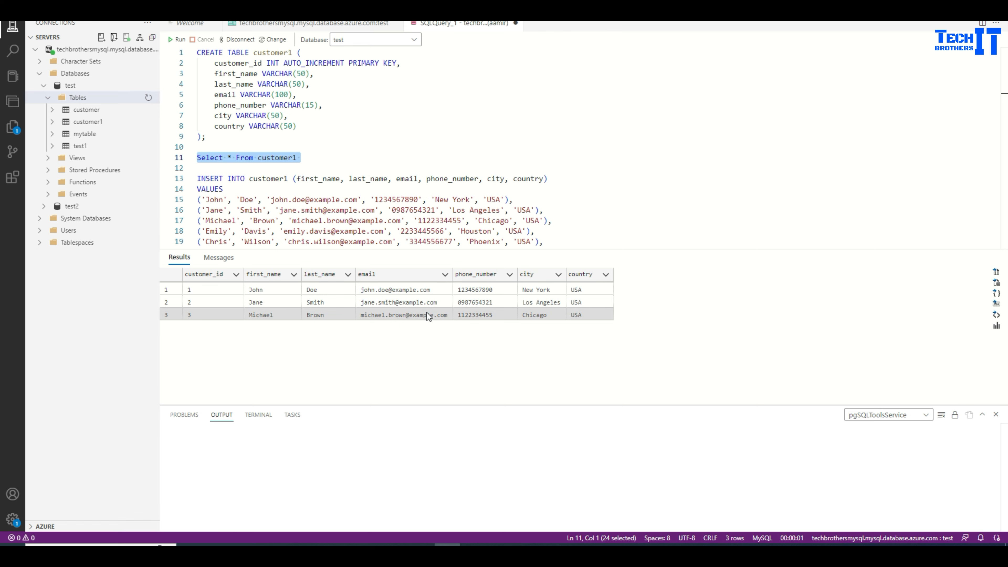
Switch to the Google Cloud console in the browser and open the Datastream service through a search
left_click(349, 544)
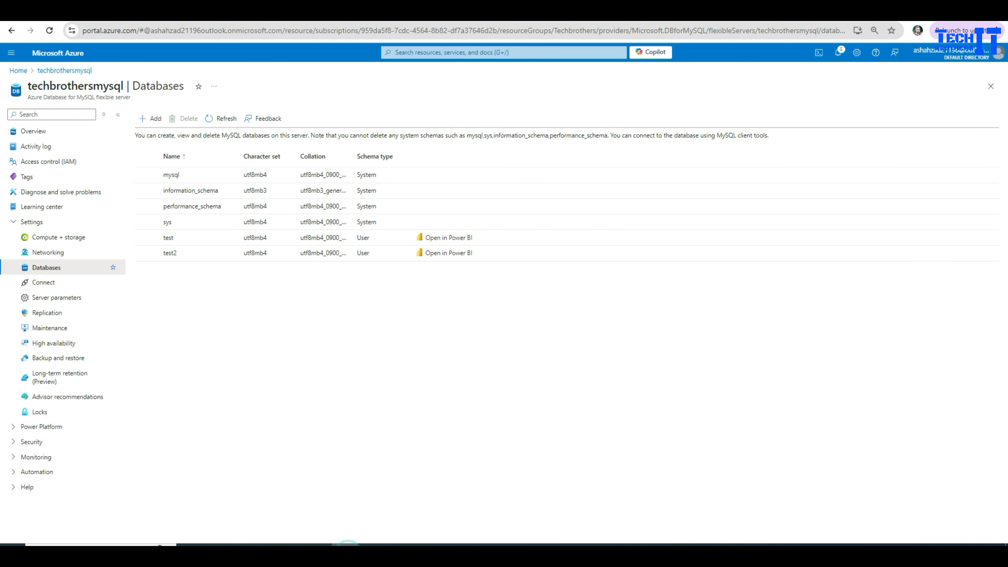
left_click(159, 13)
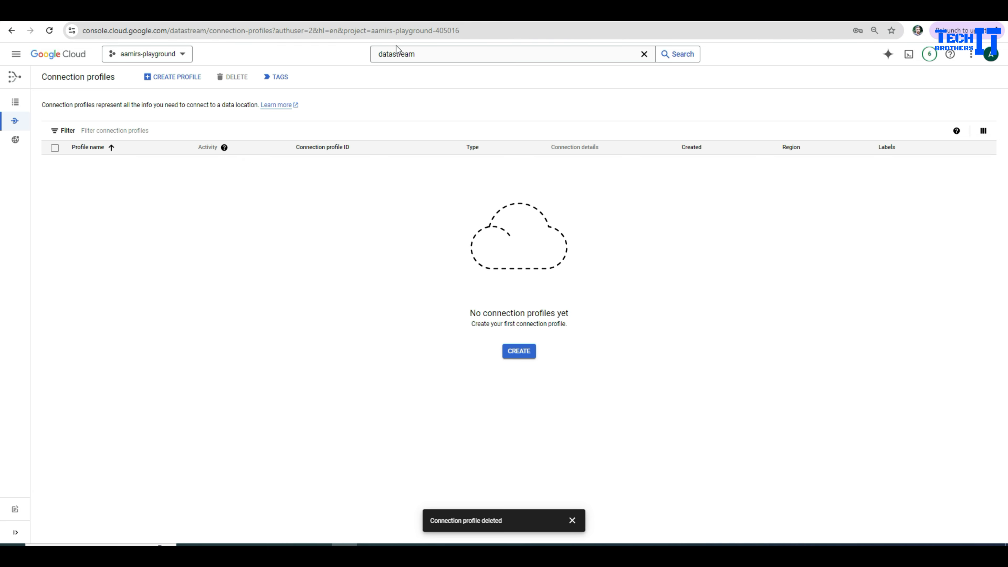
left_click(425, 56)
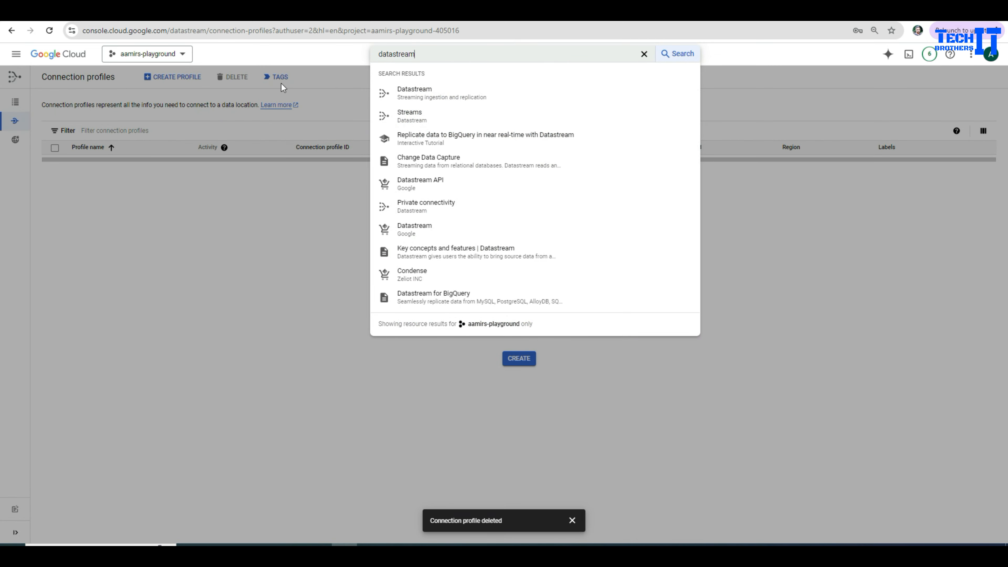
left_click(411, 96)
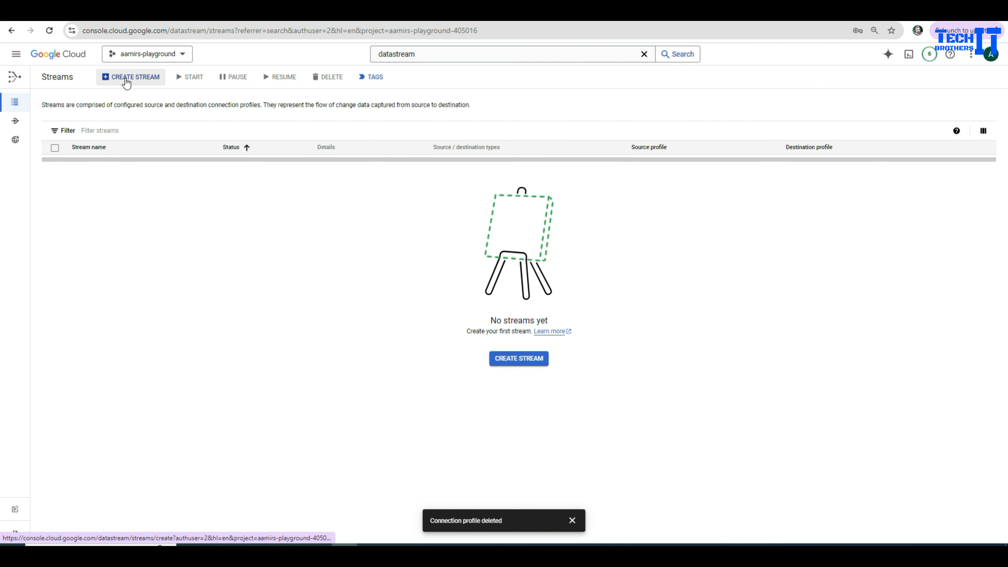
Start a new stream named dms101 with MySQL as the source type and BigQuery as the destination type
left_click(114, 79)
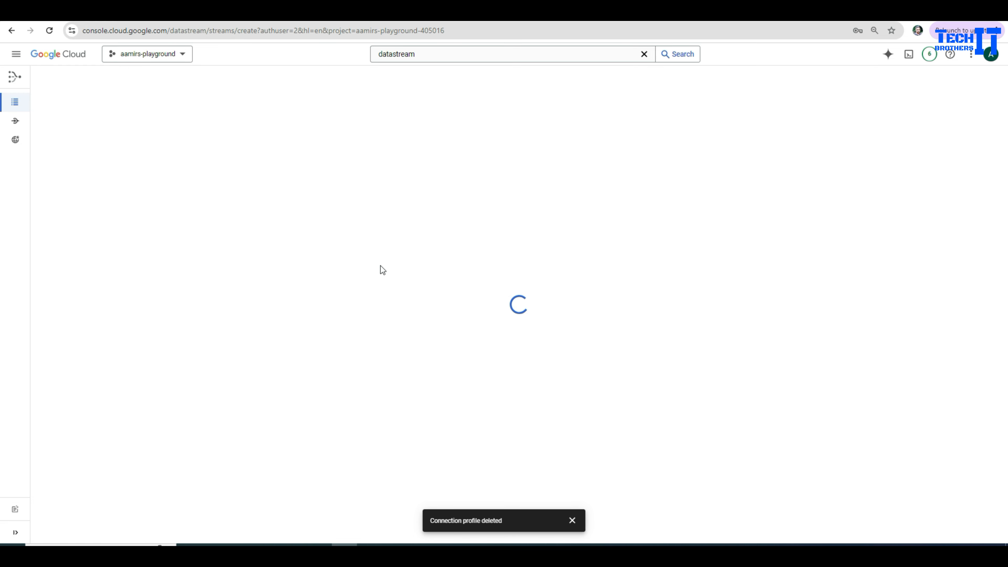
left_click(271, 155)
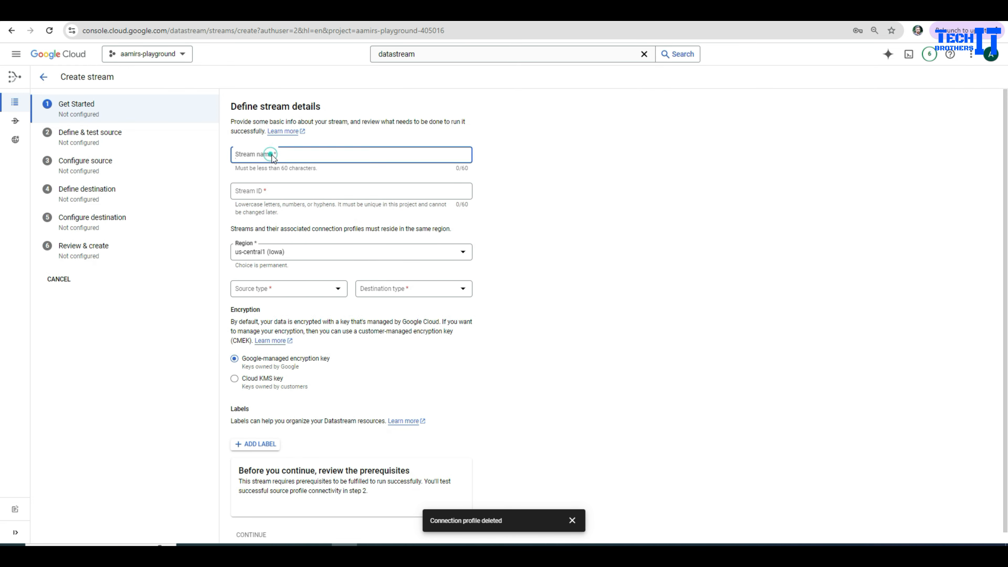
type("dms101")
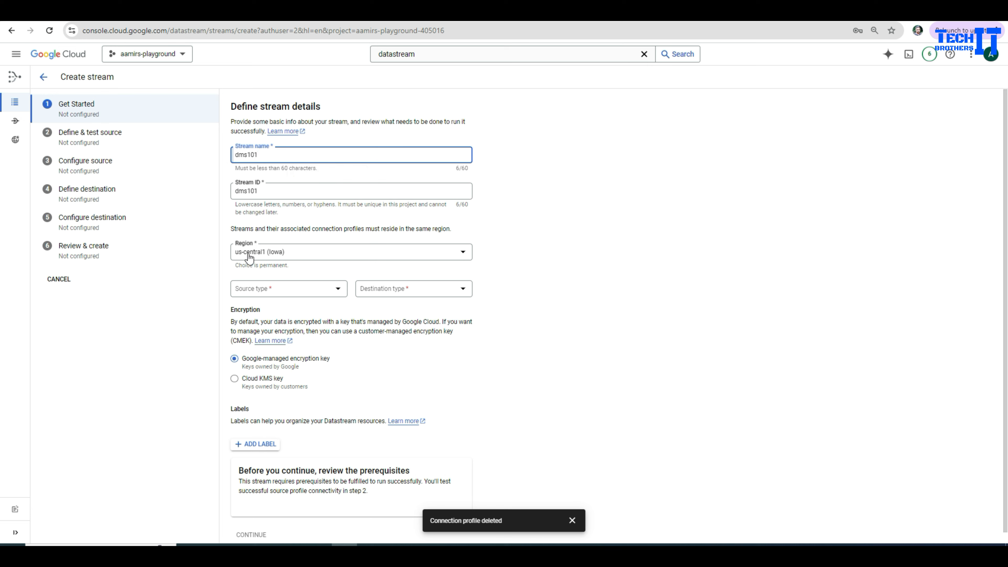
left_click(283, 293)
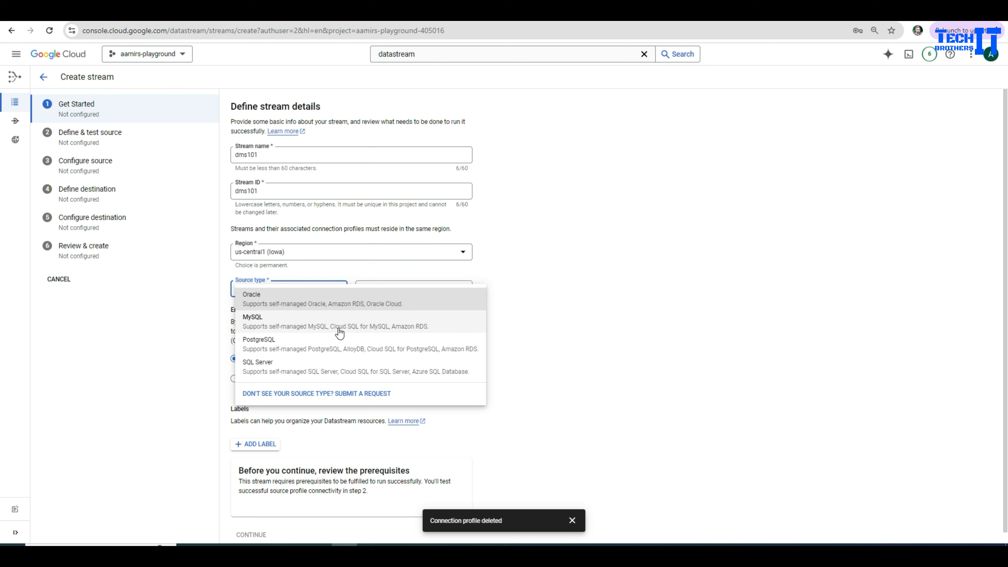
left_click(298, 325)
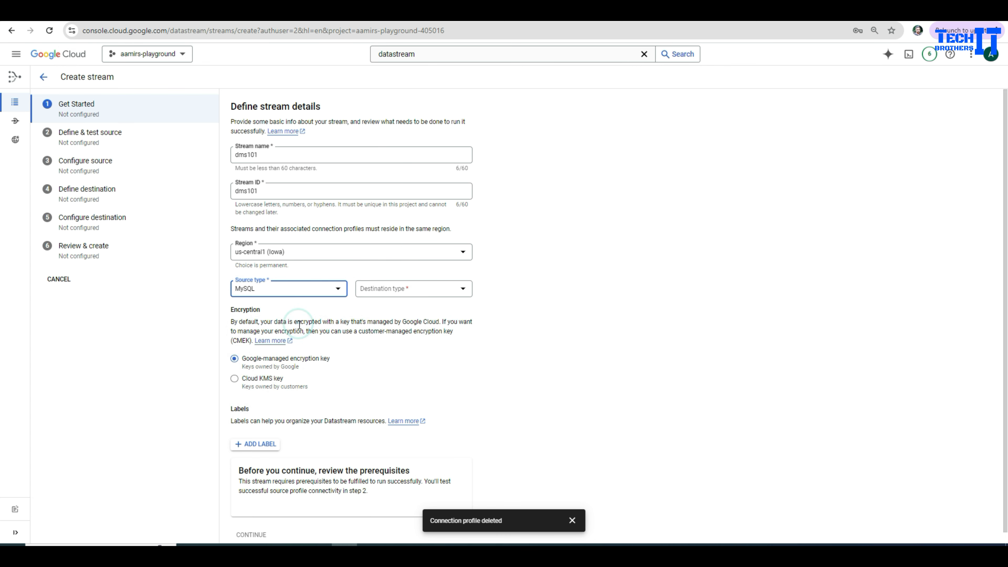
left_click(398, 291)
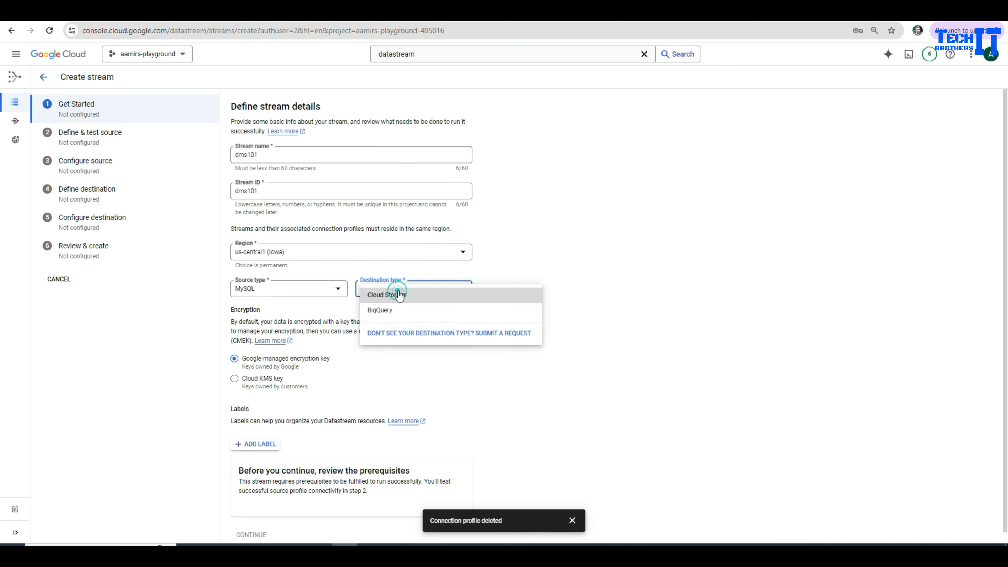
left_click(382, 311)
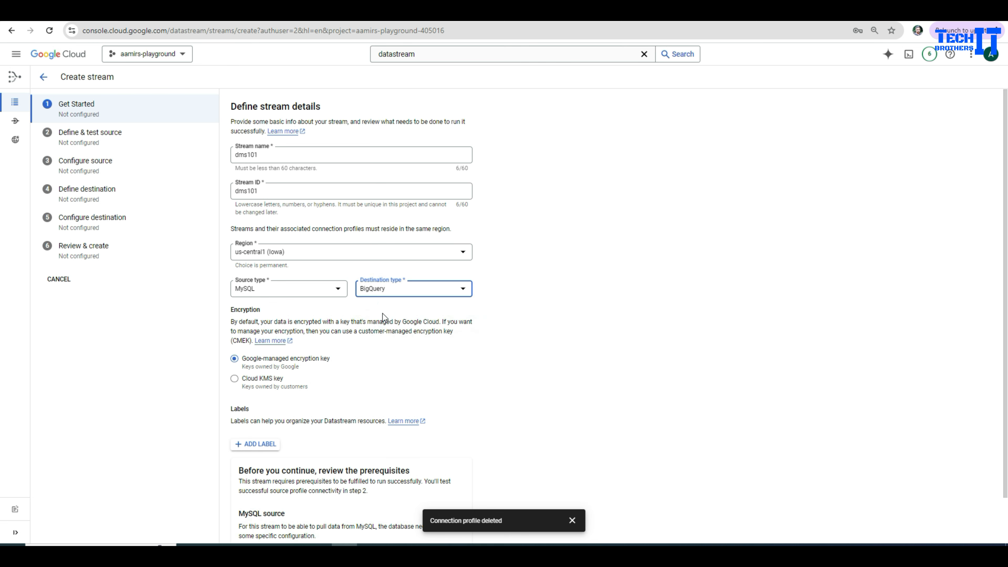
Review the MySQL source prerequisites for Cloud SQL for MySQL, including binary logging and the commands for creating a Datastream user
scroll(367, 332, "down", 2)
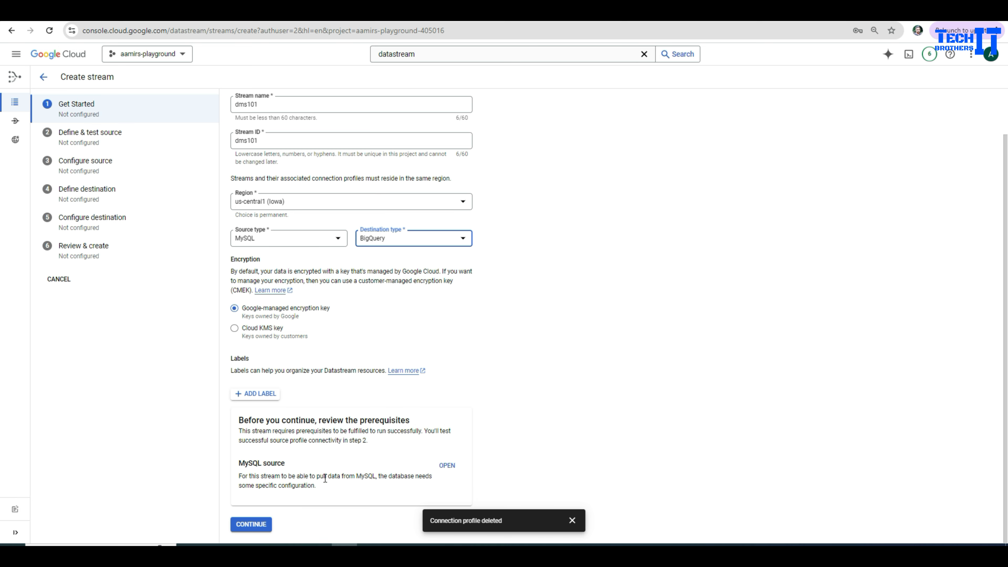
left_click(446, 466)
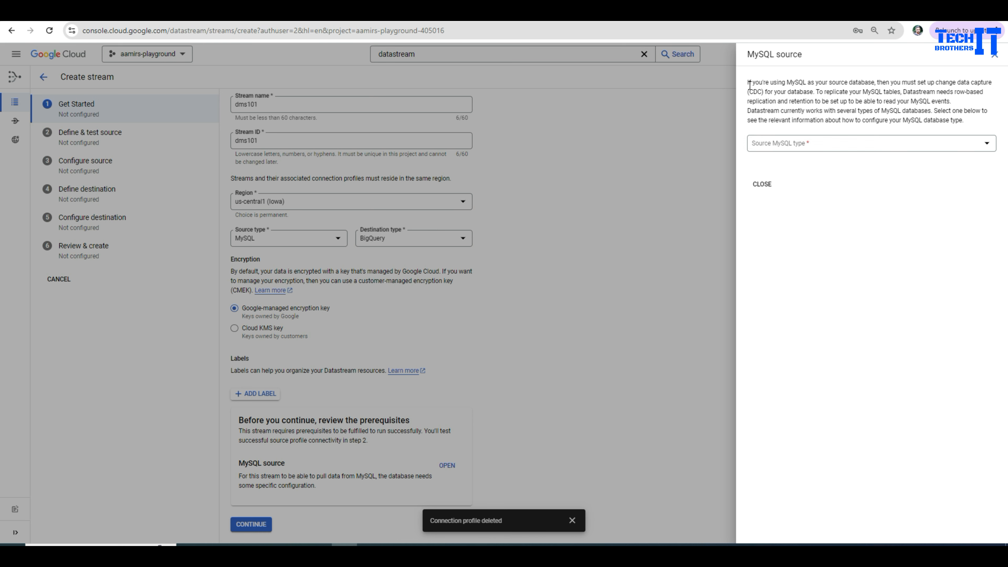
left_click(789, 143)
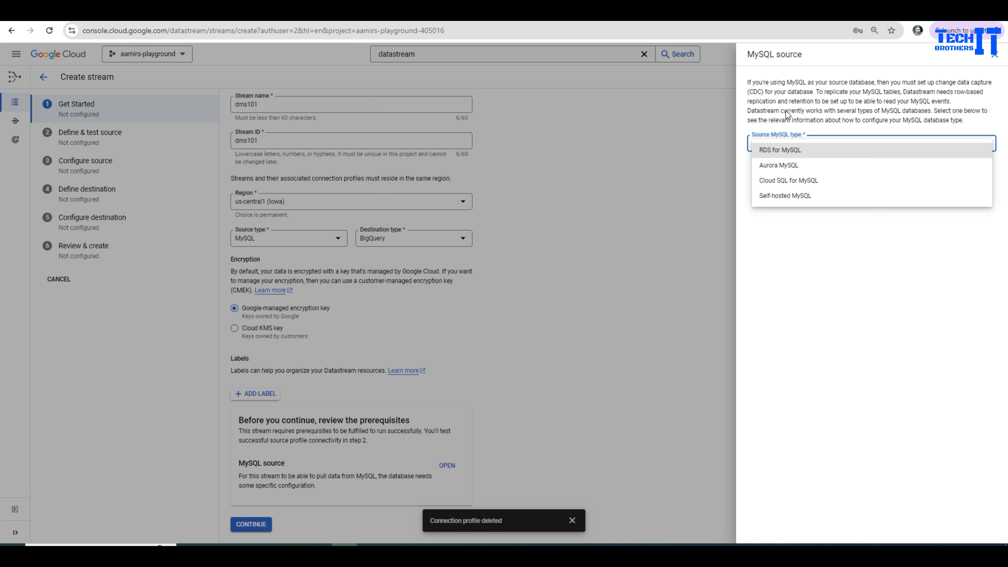
left_click(791, 184)
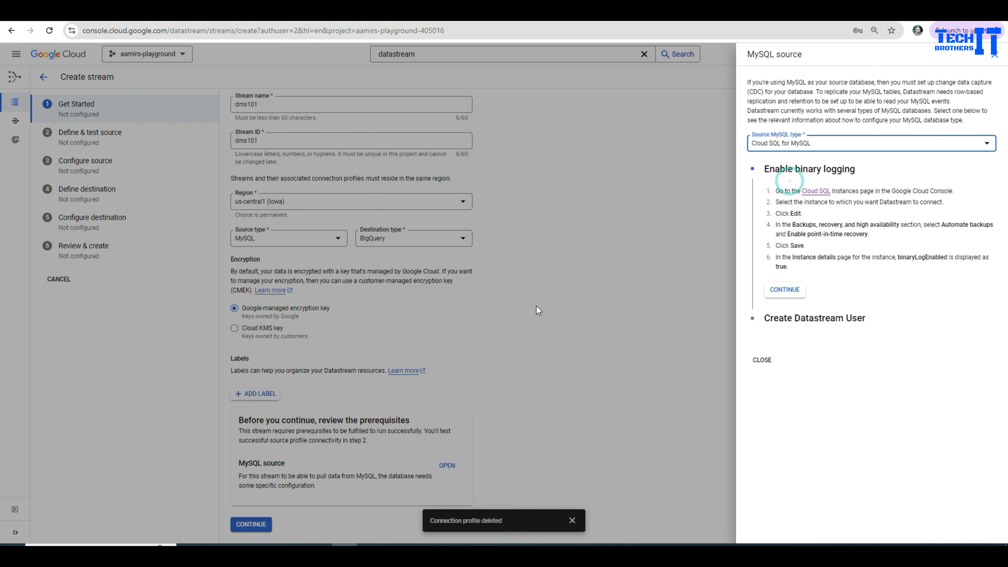
left_click(783, 289)
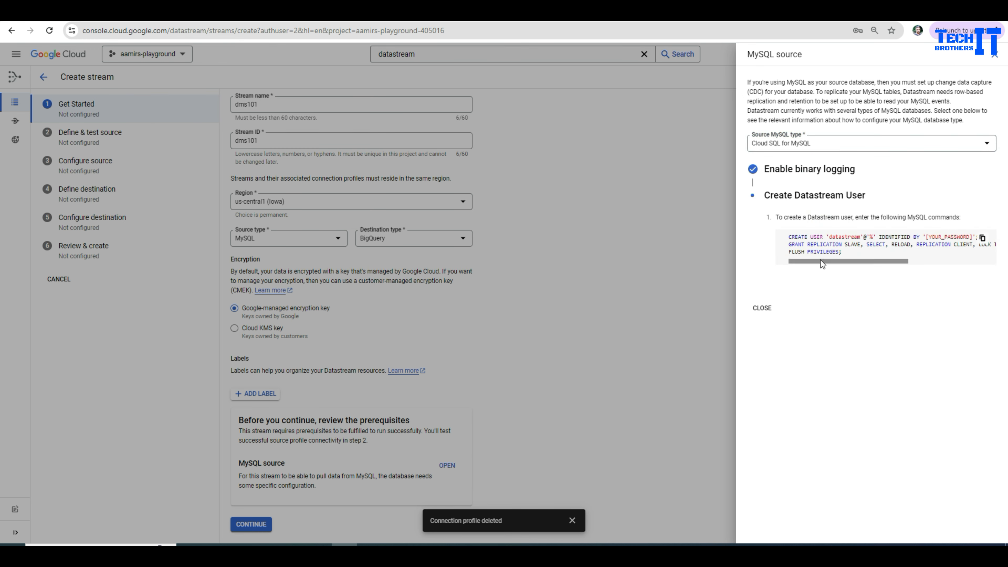
mouse_move(821, 260)
left_mouse_down()
mouse_move(929, 257)
mouse_move(806, 263)
left_mouse_up()
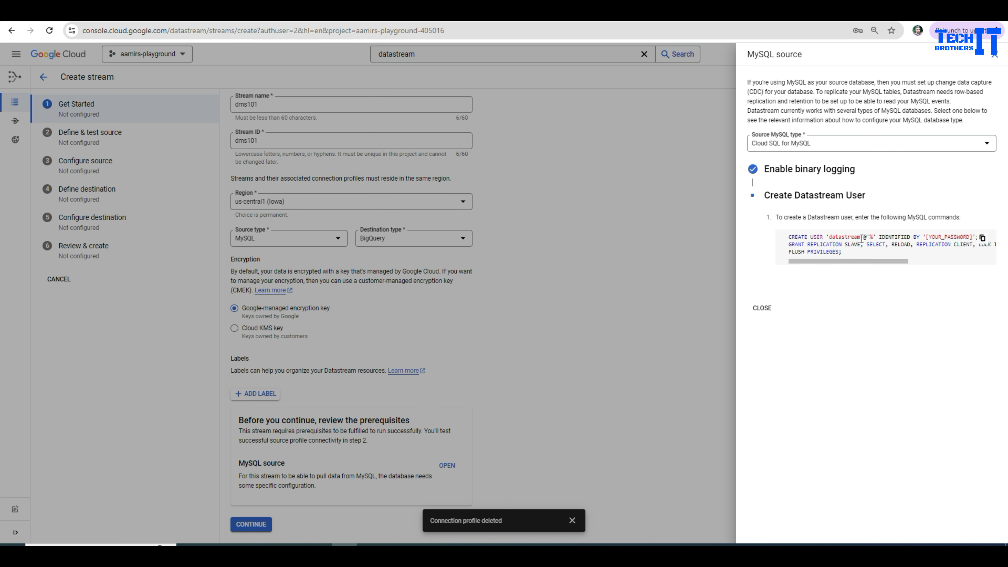
mouse_move(848, 262)
left_mouse_down()
mouse_move(856, 266)
mouse_move(832, 264)
left_mouse_up()
mouse_move(874, 261)
left_mouse_down()
mouse_move(927, 260)
mouse_move(879, 262)
left_mouse_up()
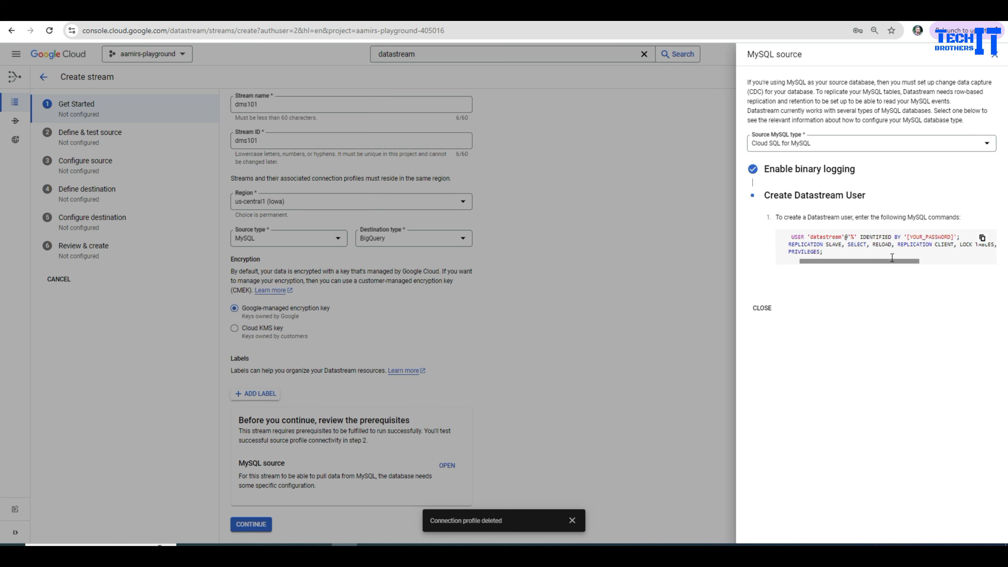
left_click_drag(902, 262, 936, 261)
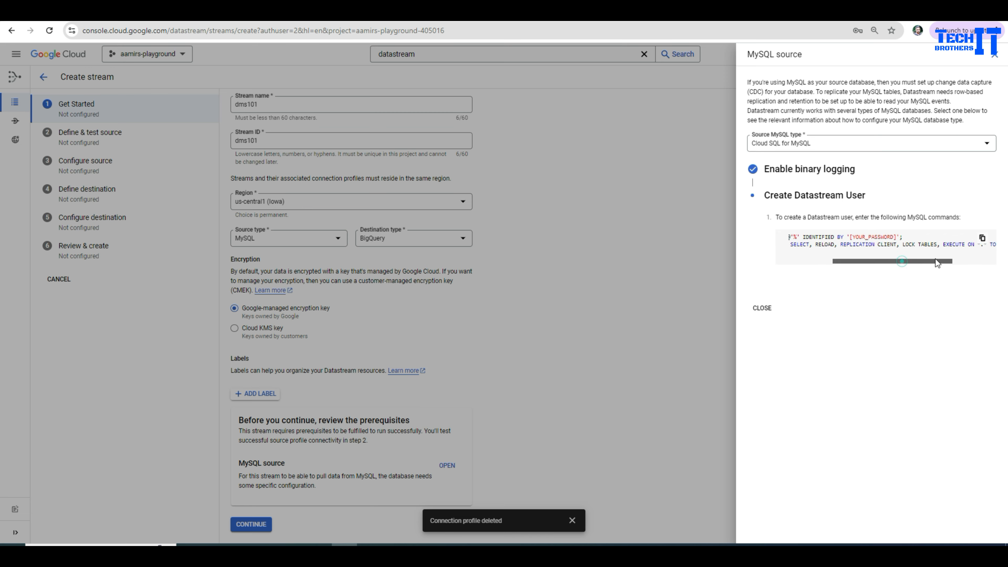
left_click(762, 306)
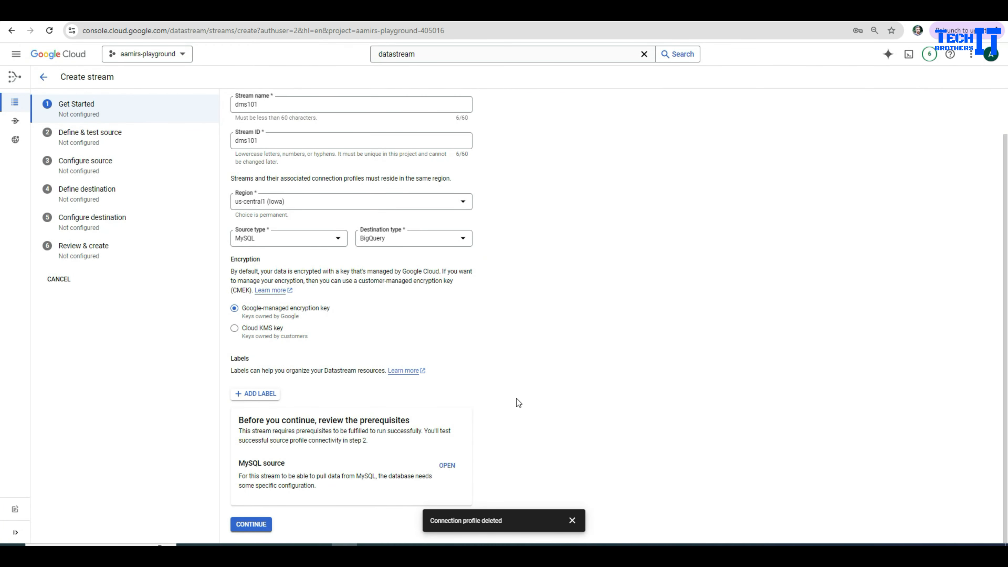
Continue to the source definition and name the new MySQL connection profile azuresql
left_click(251, 524)
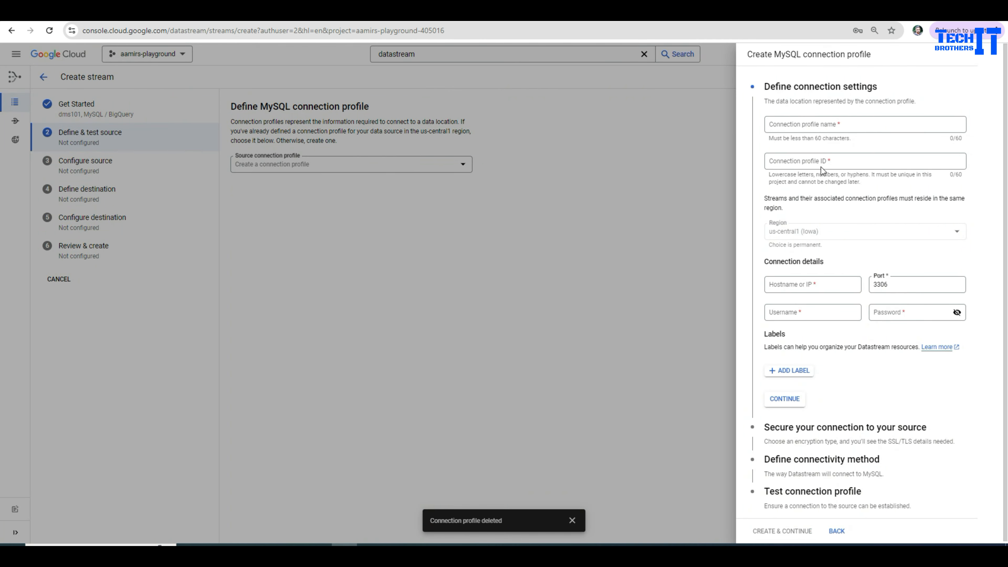
left_click(808, 128)
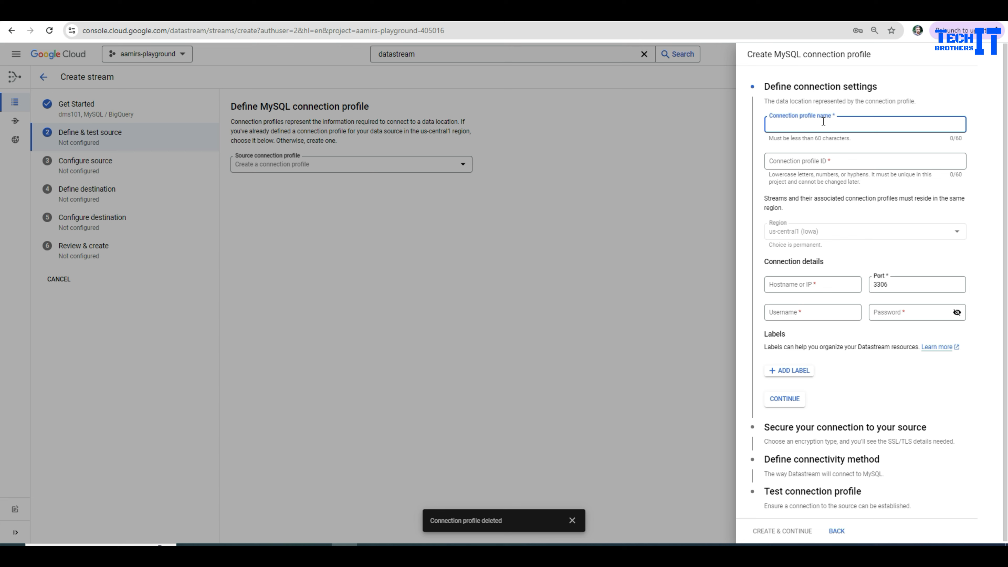
type("azuresql")
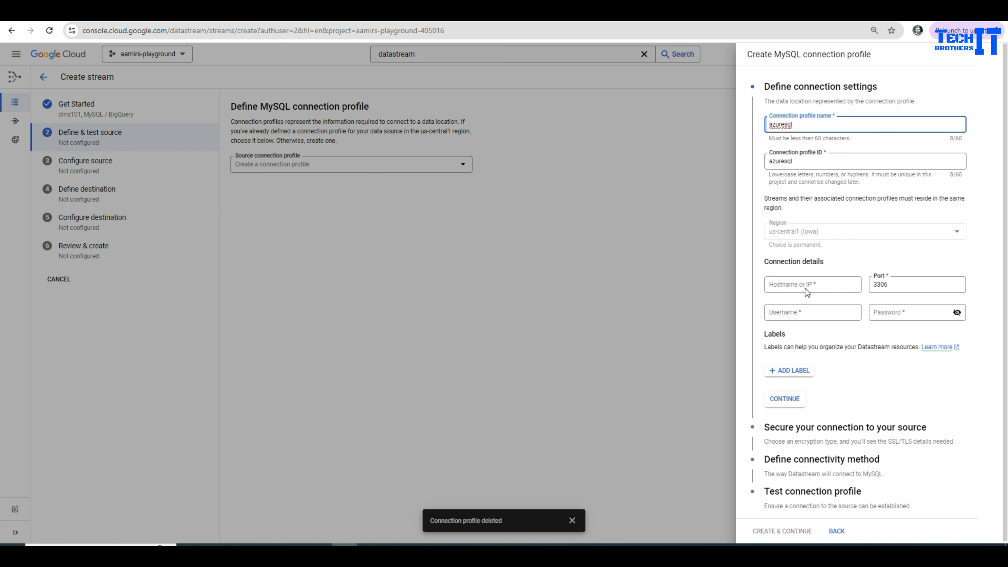
Copy the server name techbrothersmysql.mysql.database.azure.com from the Azure server's overview and use it as the connection profile's hostname
left_click(782, 286)
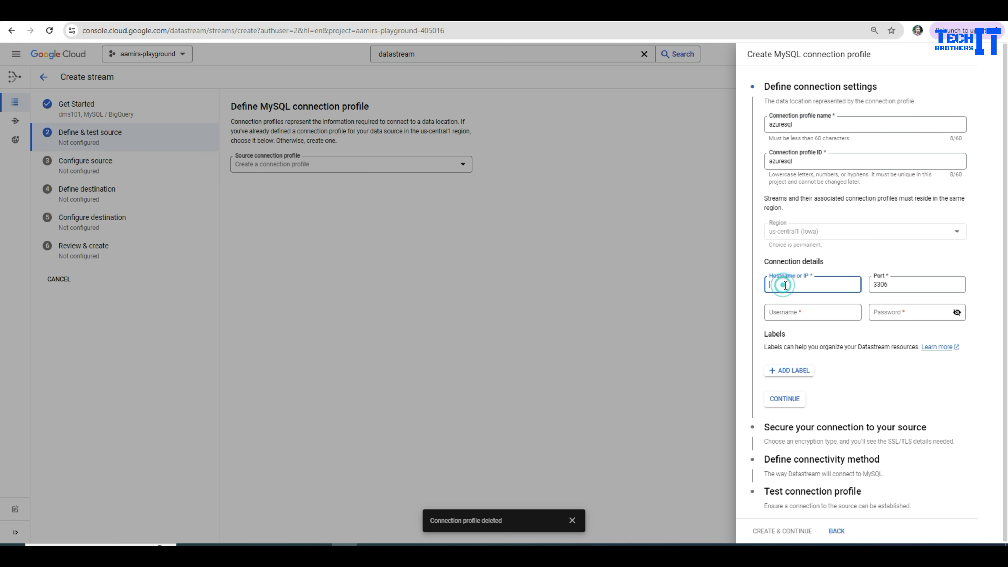
left_click(217, 16)
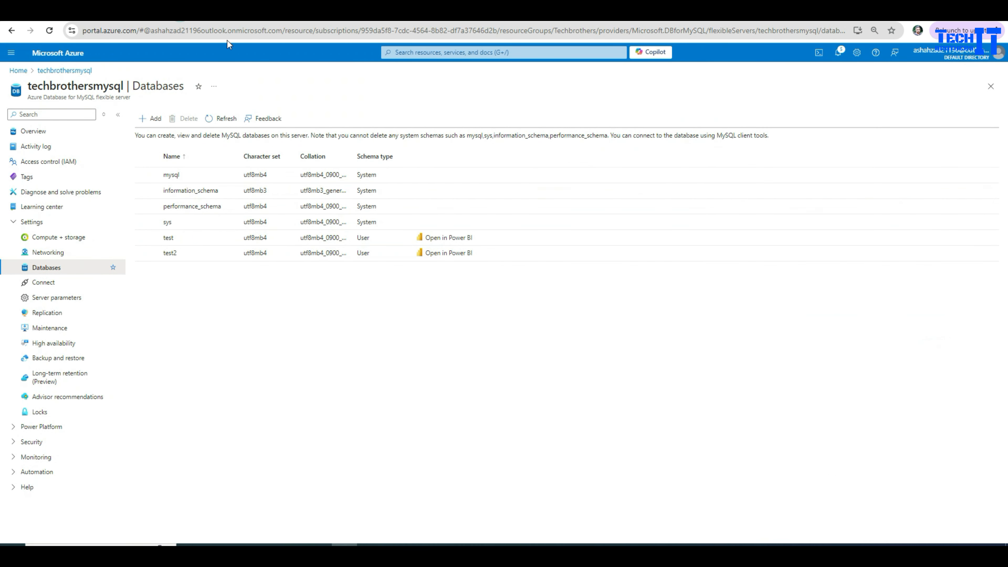
left_click(45, 133)
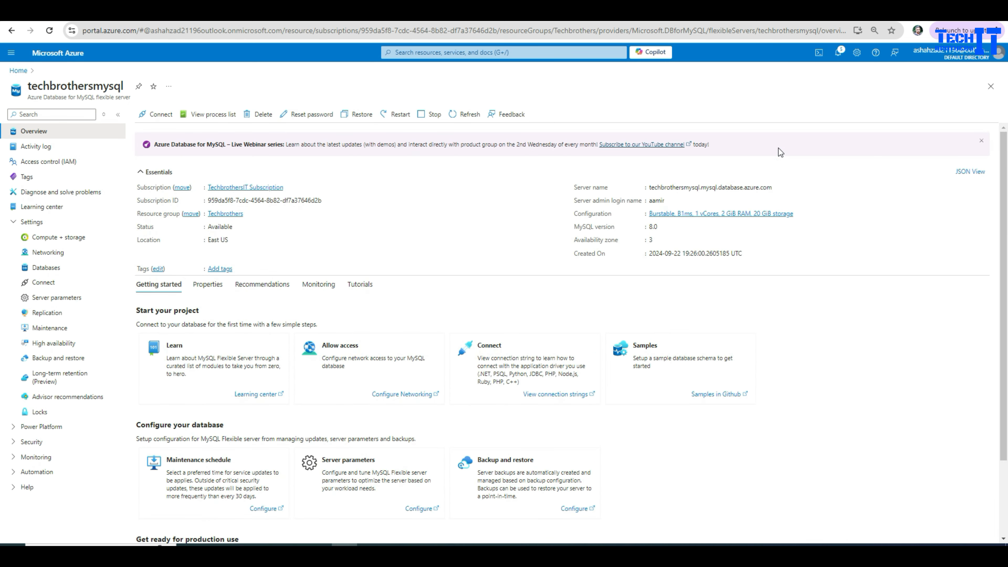
left_click(777, 187)
left_click(356, 16)
key("ctrl+v")
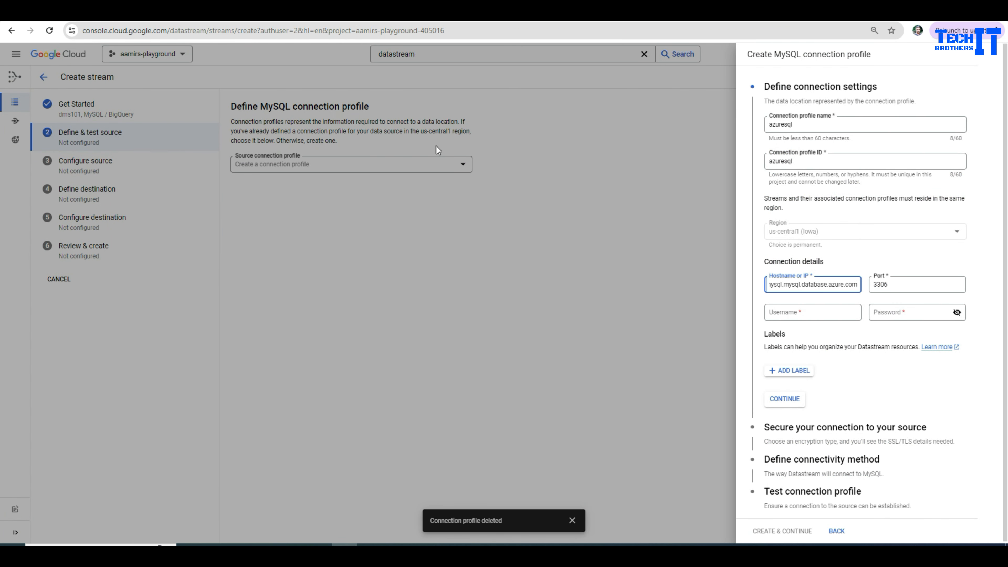
Enter the server admin username and the account password in the connection details, and continue to the encryption settings
left_click(817, 313)
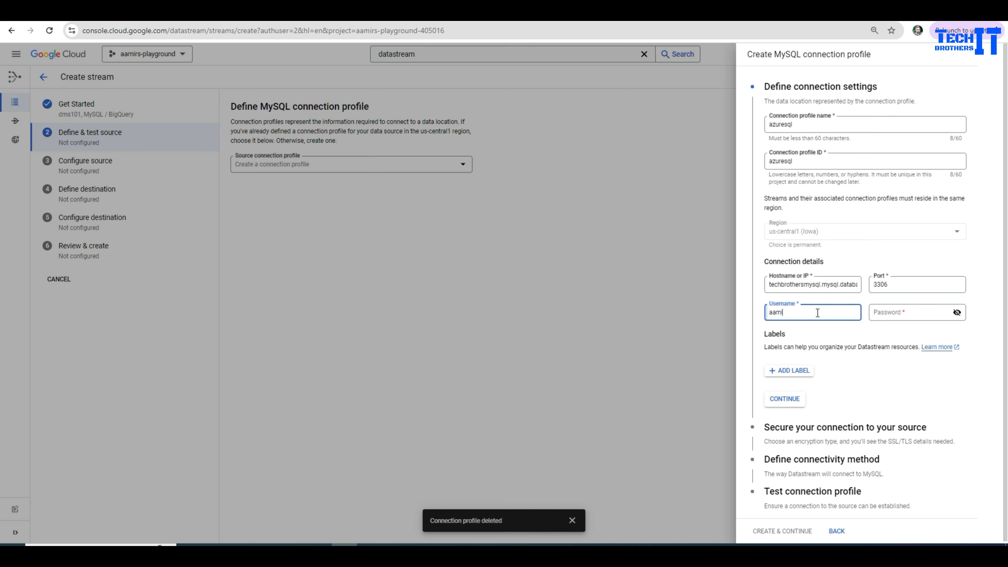
left_click(882, 313)
type("•")
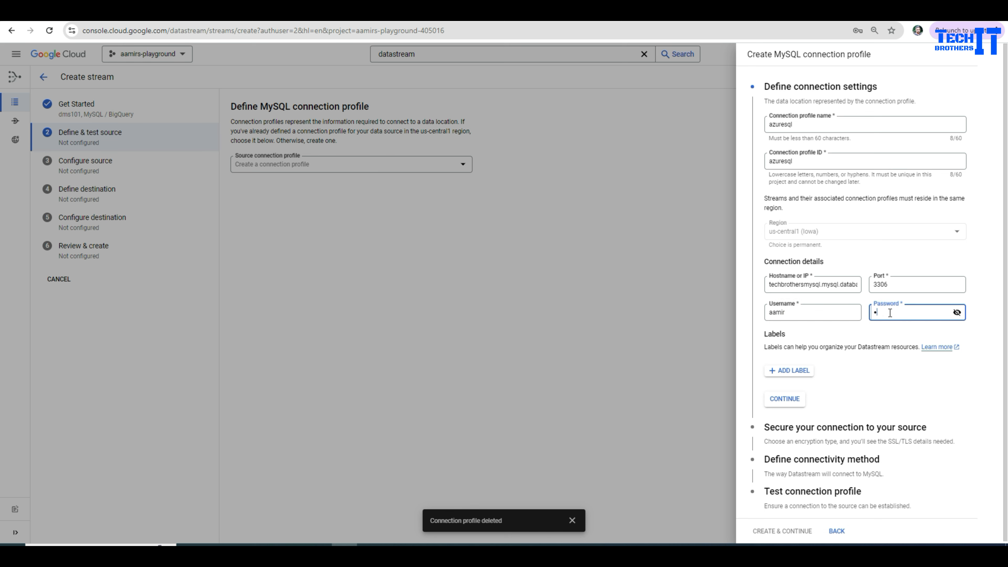
type("•••")
left_click(786, 400)
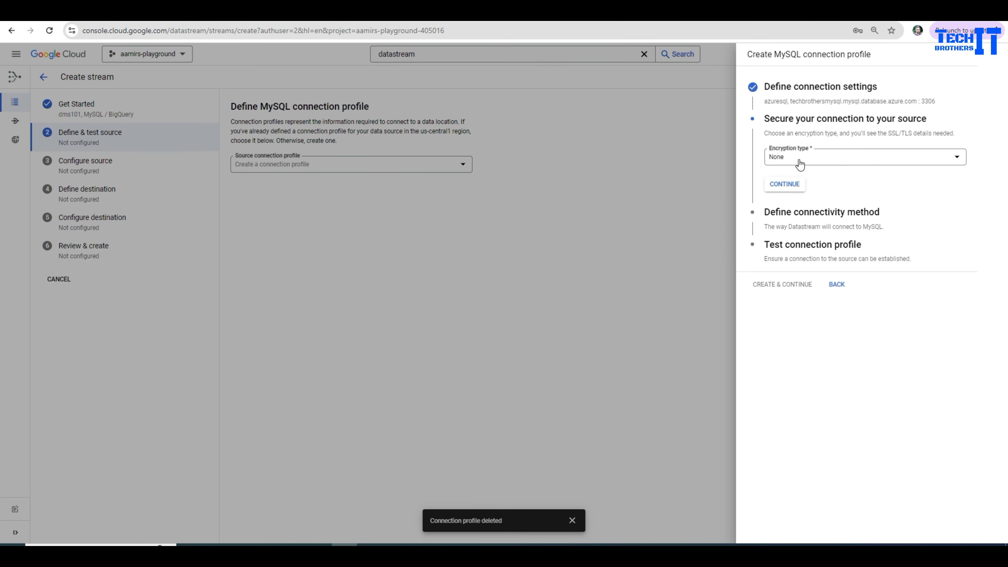
Keep the encryption type as None and set the connectivity method to IP allowlisting
left_click(788, 184)
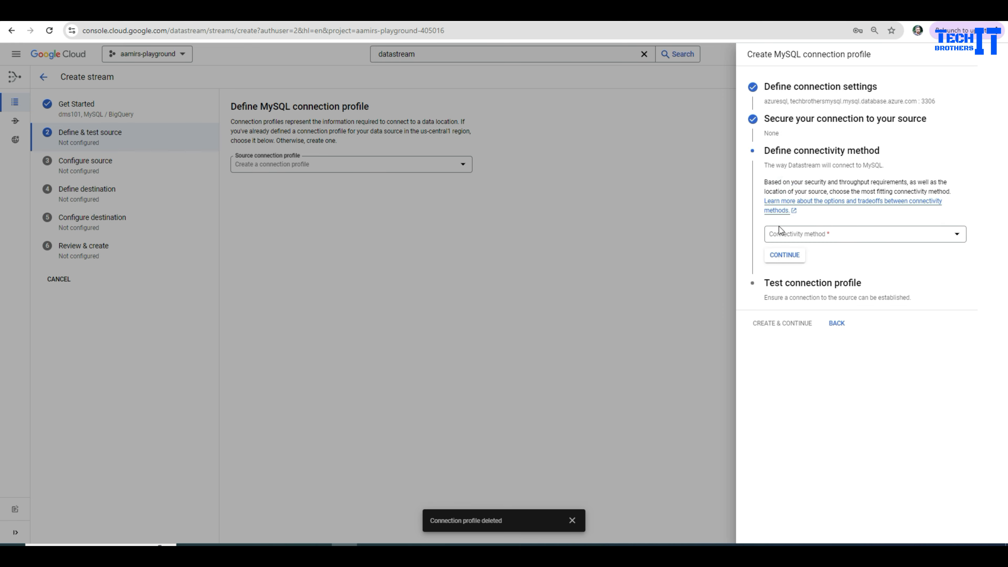
left_click(816, 233)
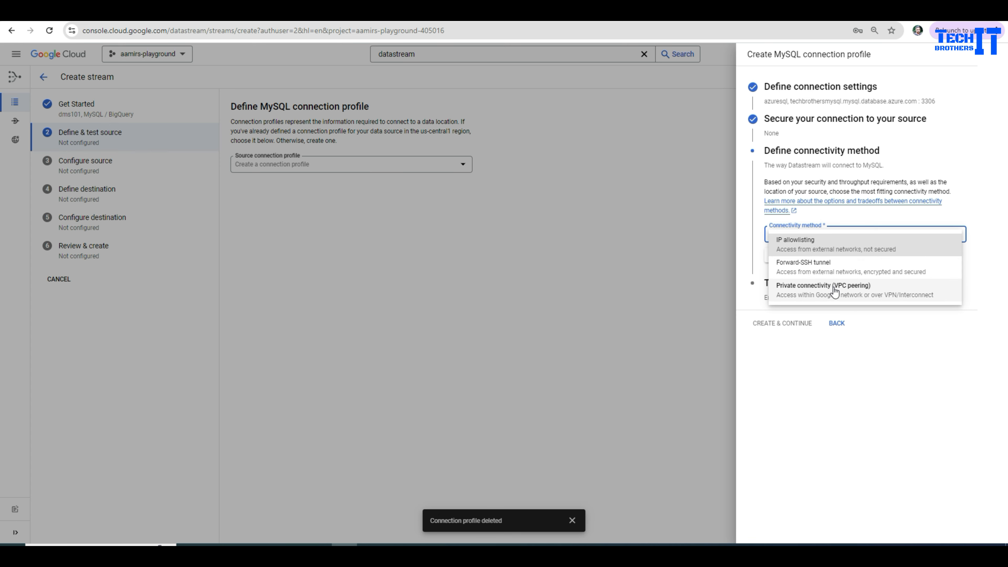
left_click(798, 250)
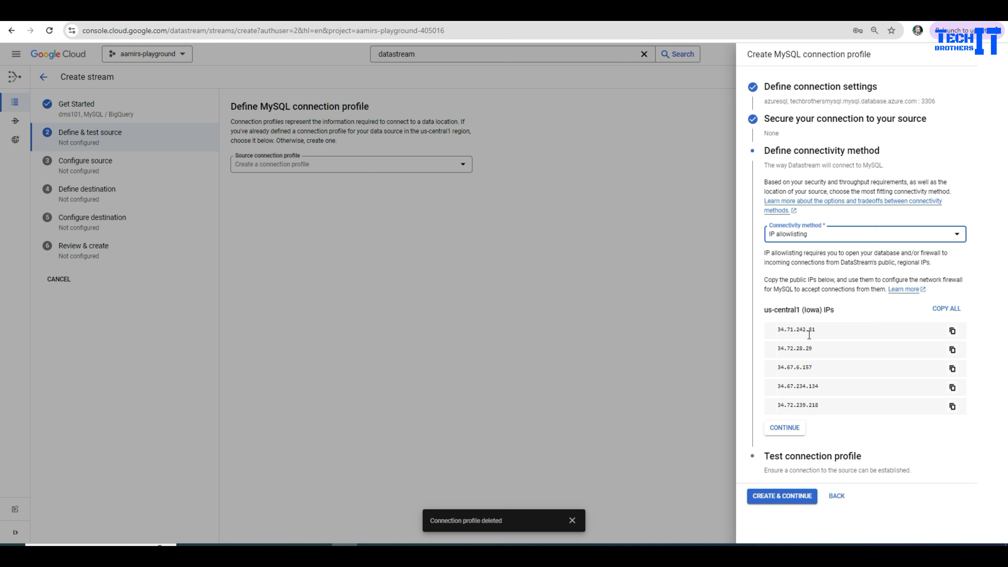
Copy the first us-central1 IP address, 34.71.242.81, and open the networking settings of techbrothersmysql in the Azure portal
left_click(952, 332)
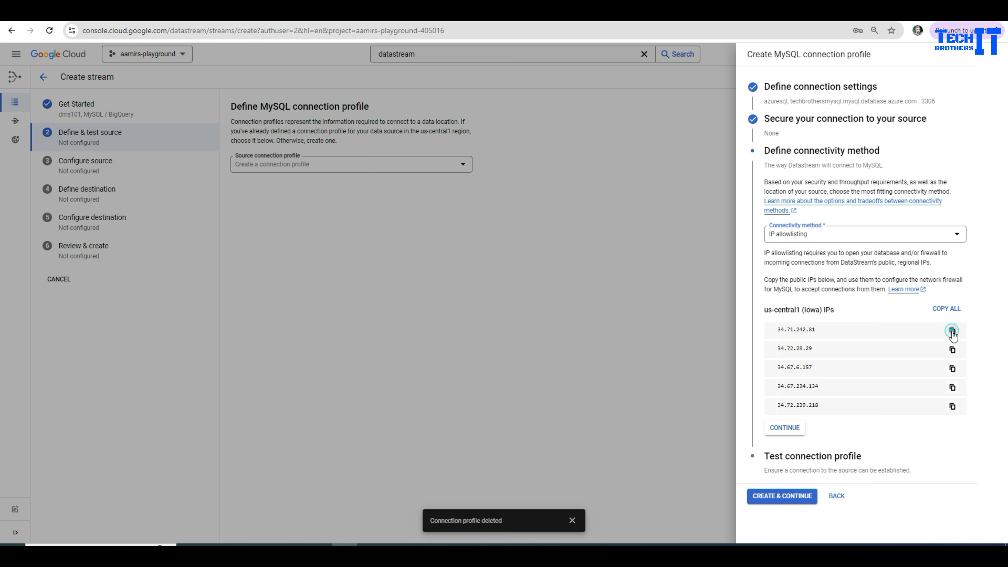
left_click(806, 12)
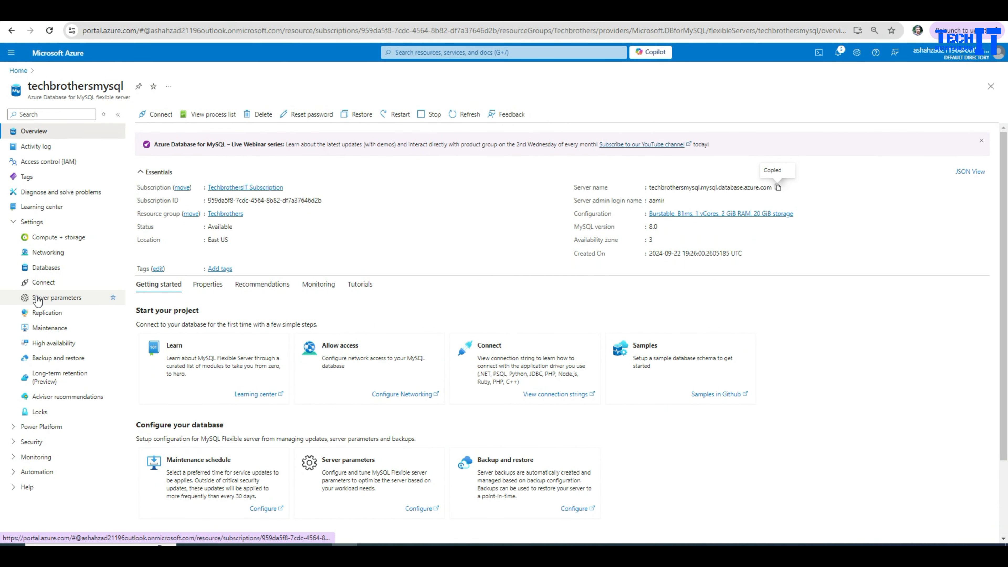
left_click(17, 224)
left_click(15, 228)
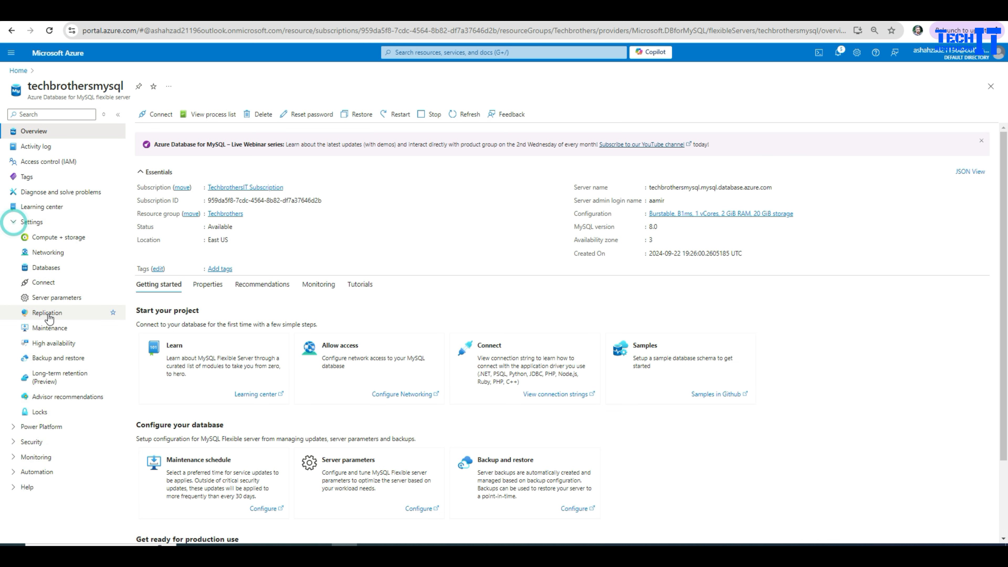
left_click(51, 257)
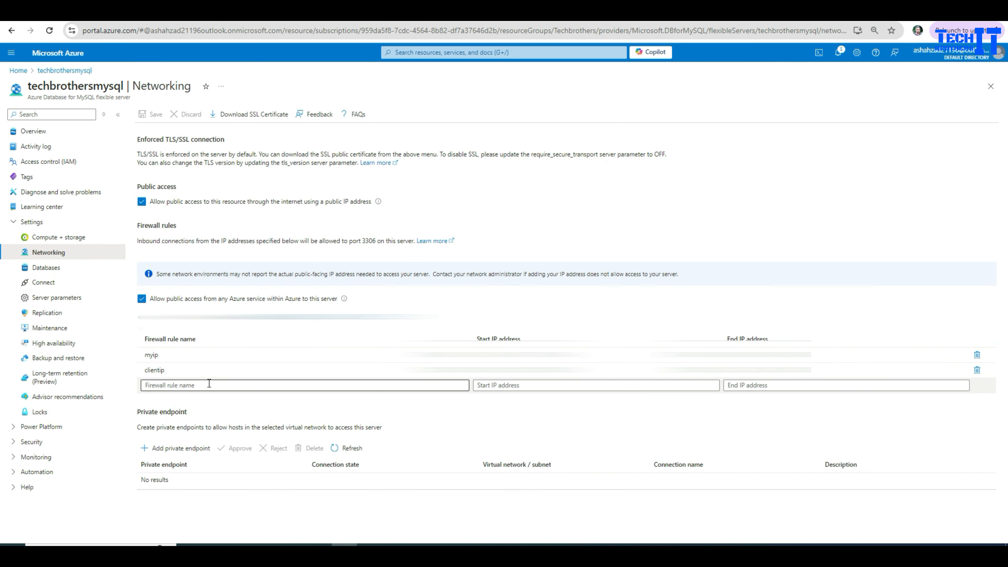
Add a firewall rule named ds1 with 34.71.242.81 as both start and end IP address
left_click(209, 385)
type("c")
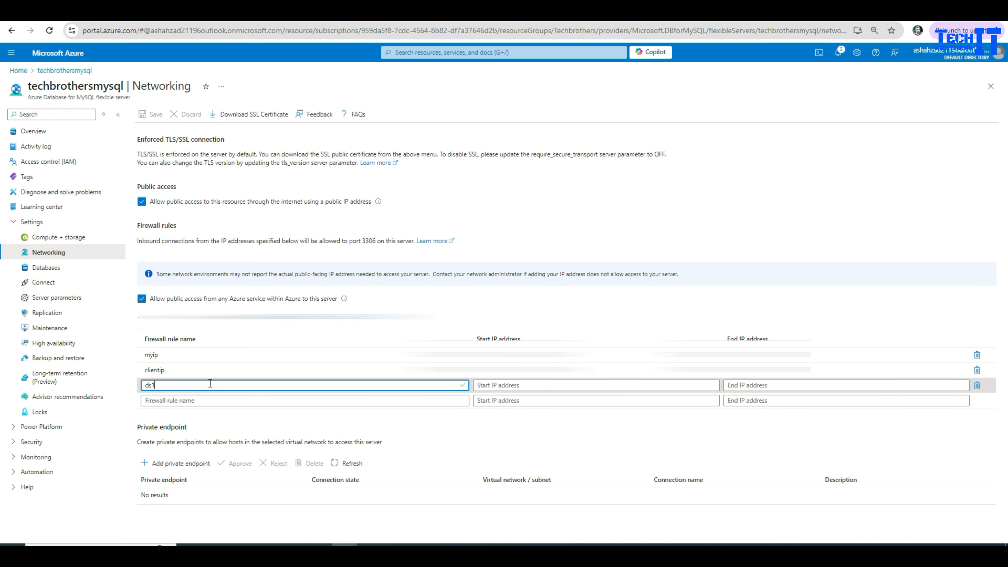
left_click(520, 387)
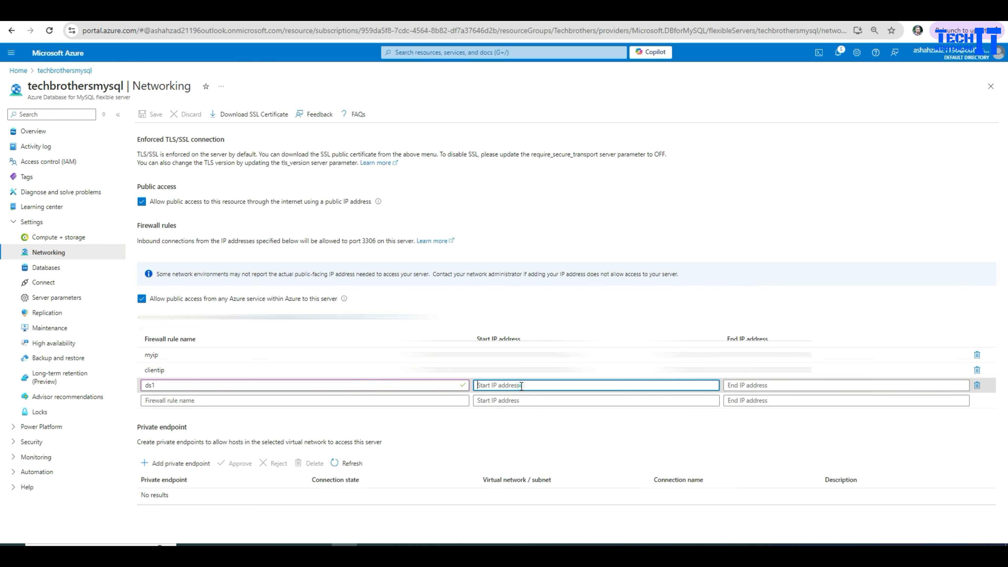
key("ctrl+v")
left_click(741, 386)
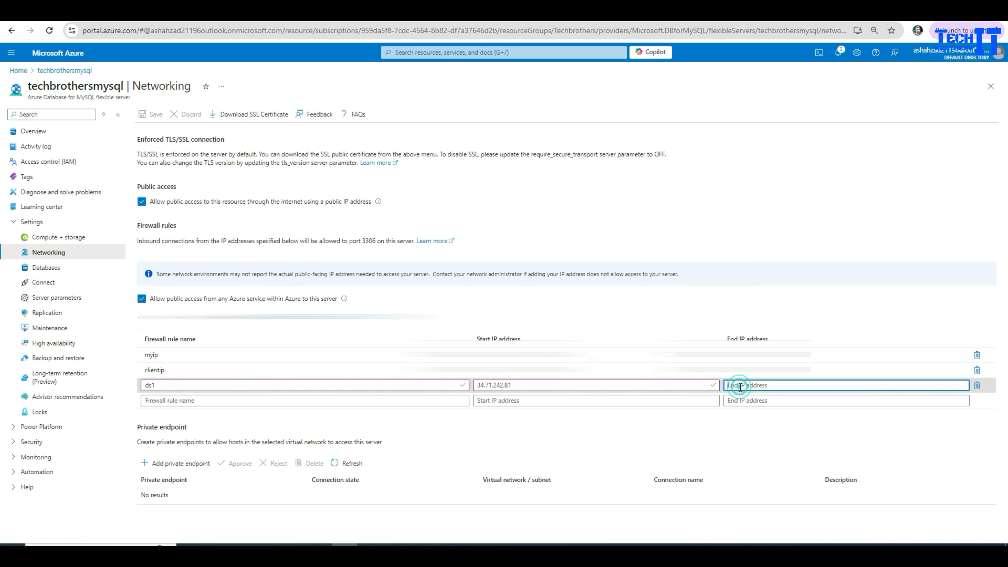
key("ctrl+v")
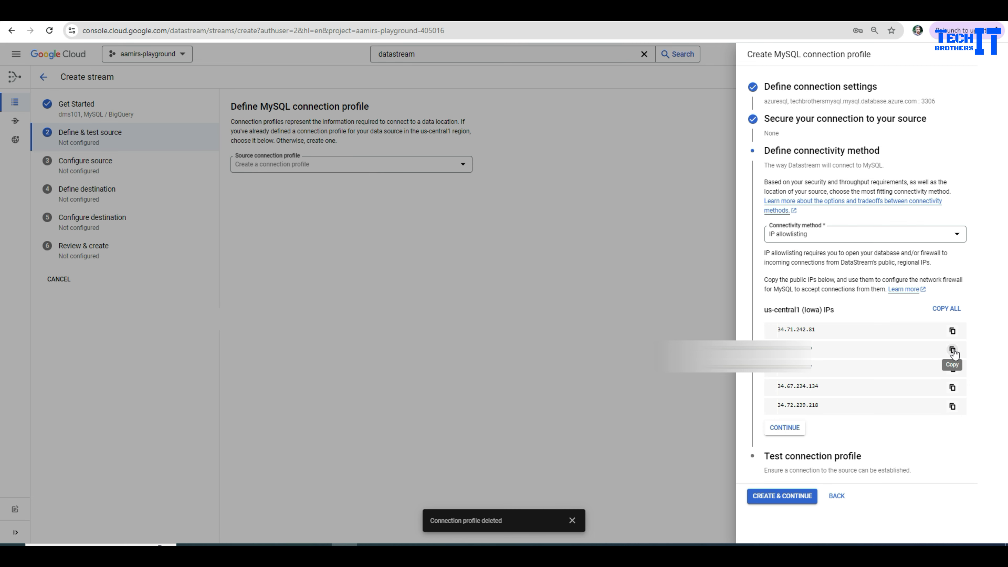
Copy the next Datastream IPs into Azure firewall rules: ds2 for 34.72.28.29 and ds3 for 34.67.6.157, as start and end address
left_click(952, 350)
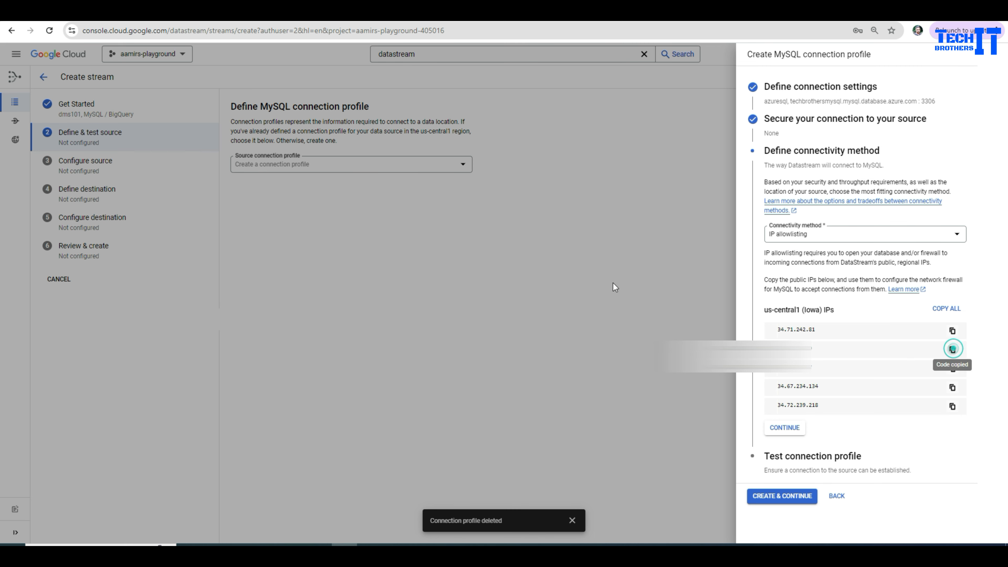
left_click(193, 401)
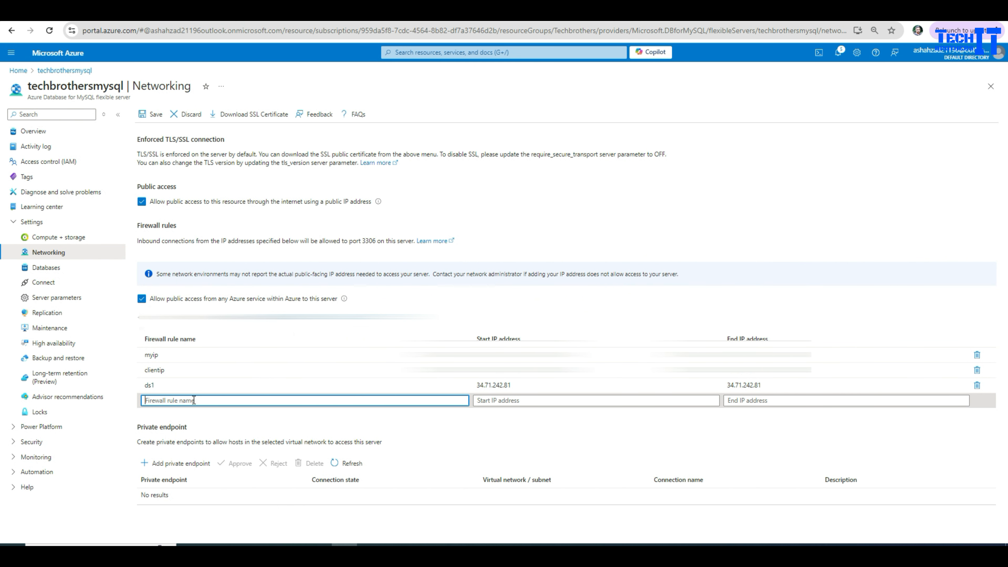
type("ds")
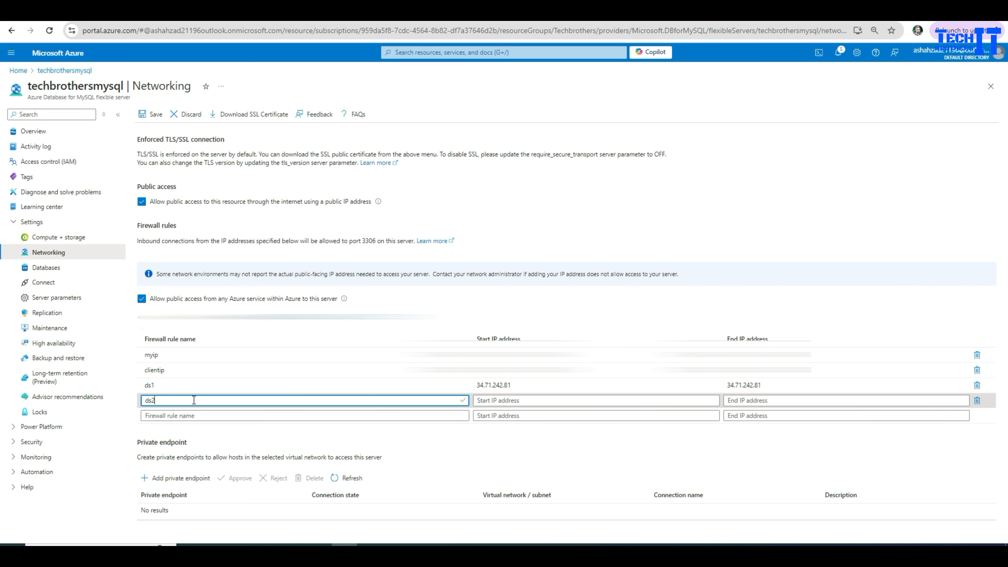
type("2")
key("Tab")
key("ctrl+v")
key("Tab")
key("ctrl+v")
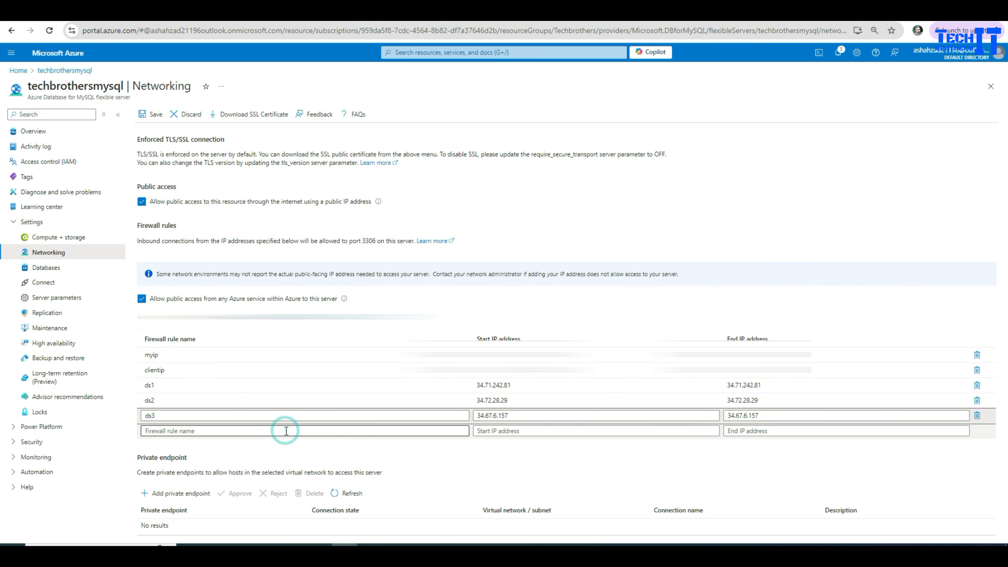
left_click(286, 431)
type("4")
key("Tab")
key("ctrl+v")
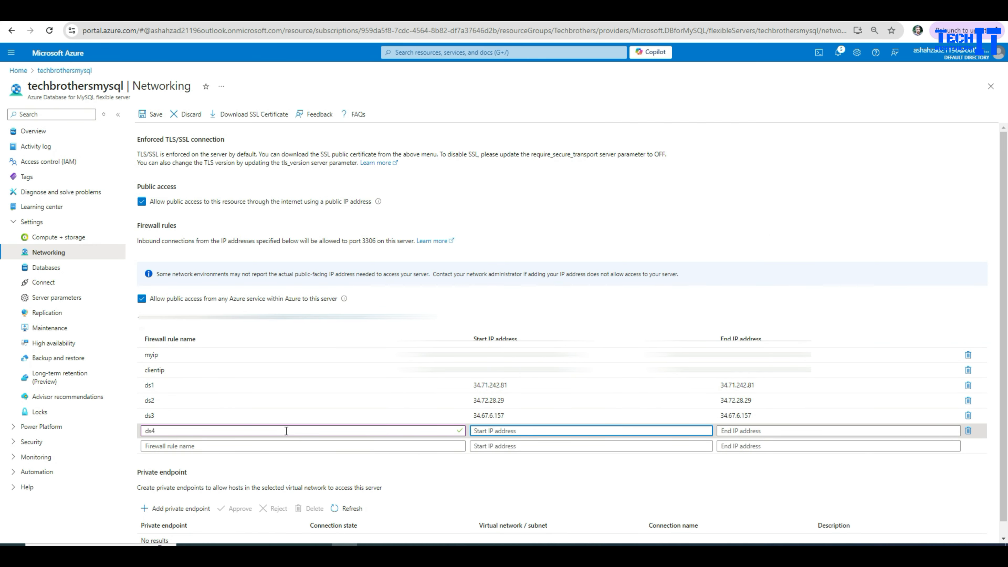
key("Tab")
key("ctrl+v")
Add a firewall rule named ds5 with 34.72.239.218 as start and end IP address, and save the networking settings
left_click(293, 445)
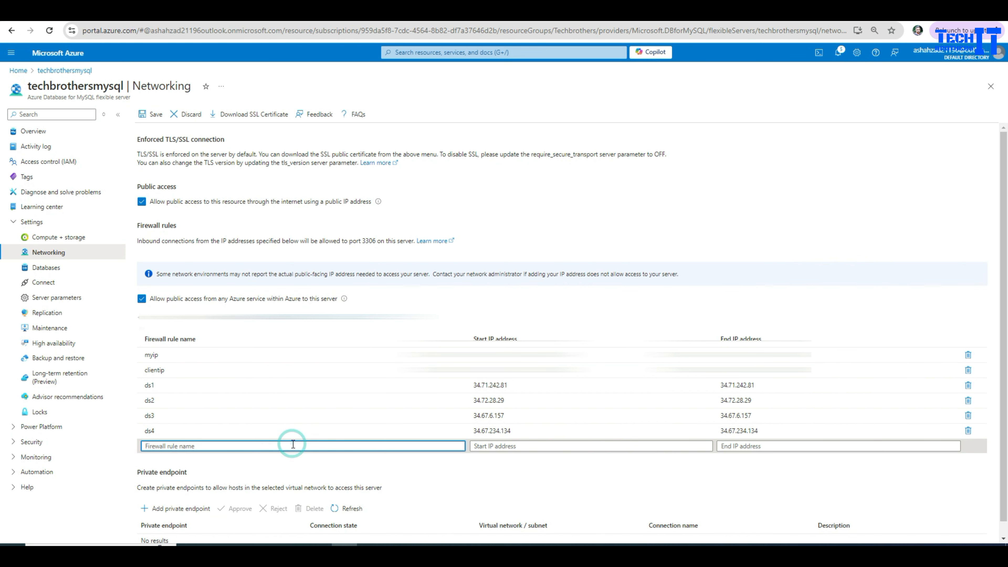
type("ds5")
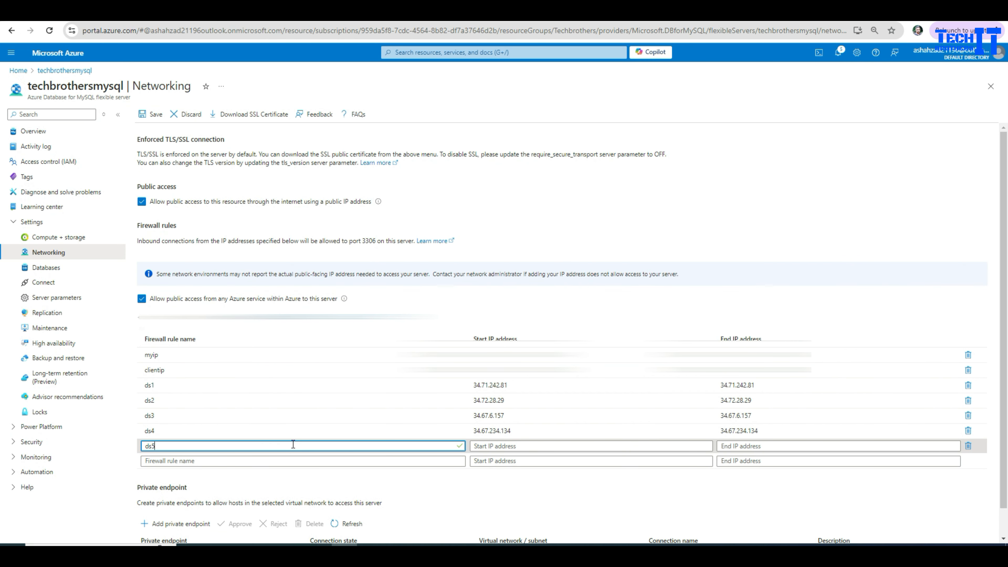
key("Tab")
key("ctrl+v")
key("Tab")
key("ctrl+v")
left_click(451, 494)
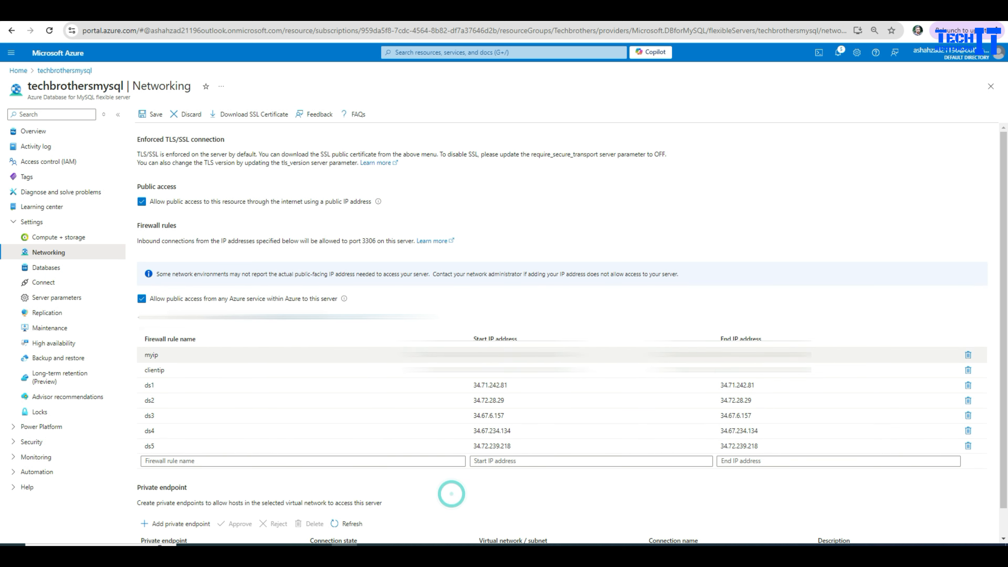
left_click(150, 114)
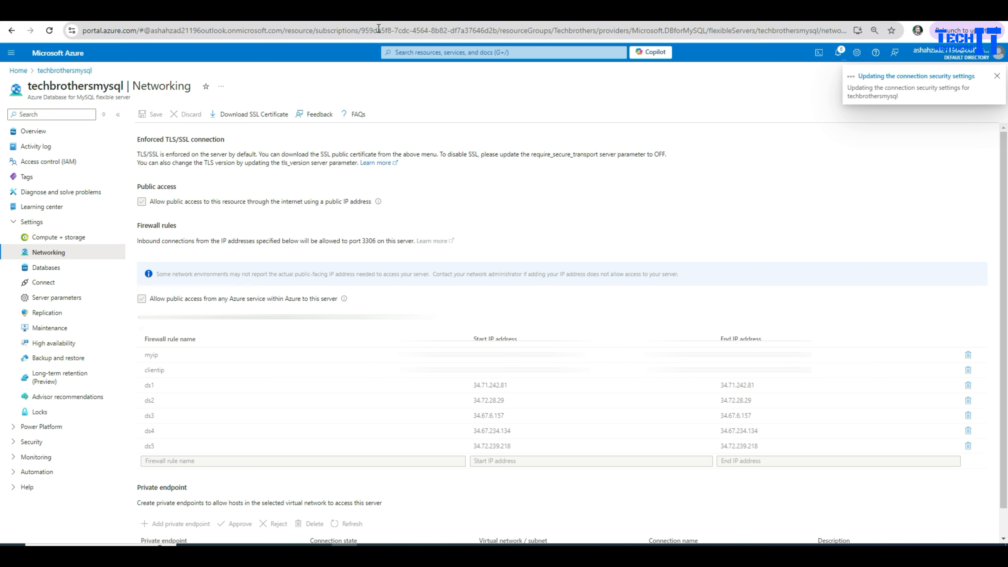
Switch back to Datastream, continue past the connectivity method, run the MySQL connection test and read its full result message
left_click(350, 16)
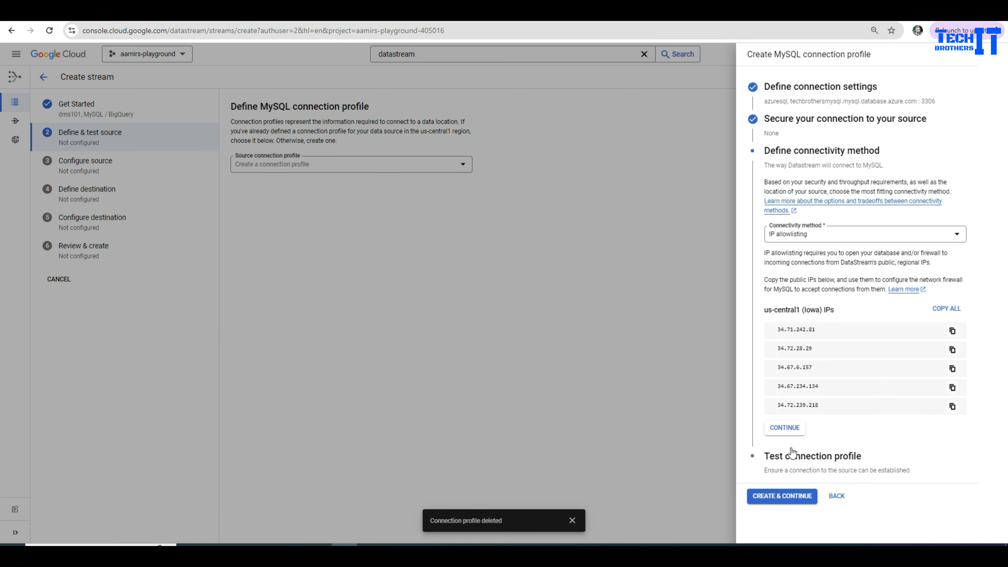
left_click(787, 431)
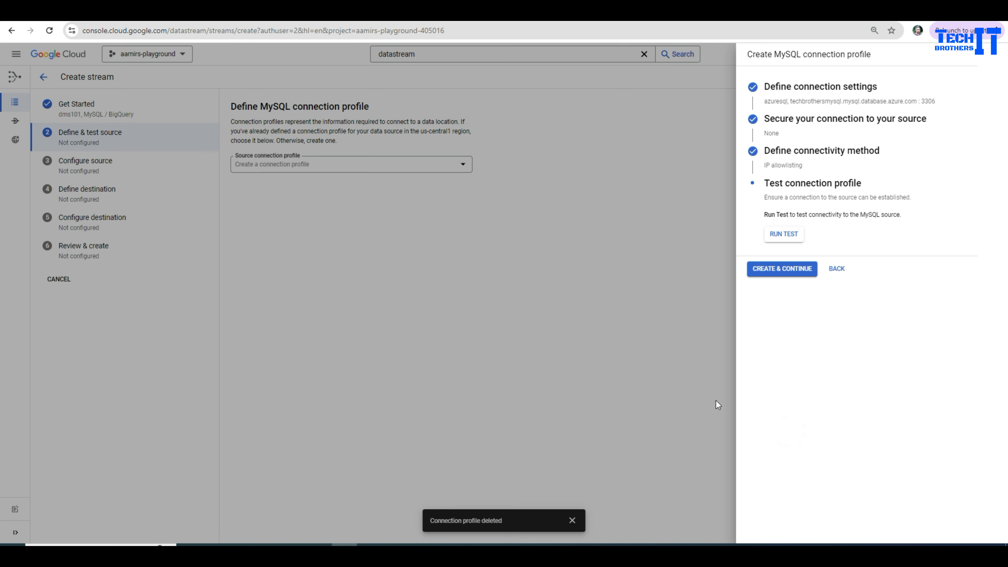
left_click(784, 236)
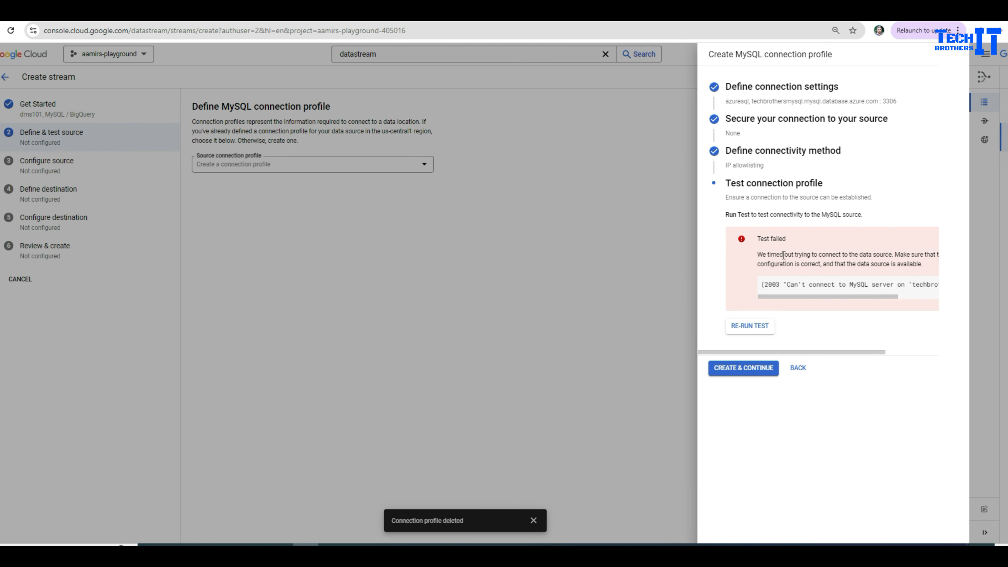
left_click_drag(782, 297, 908, 298)
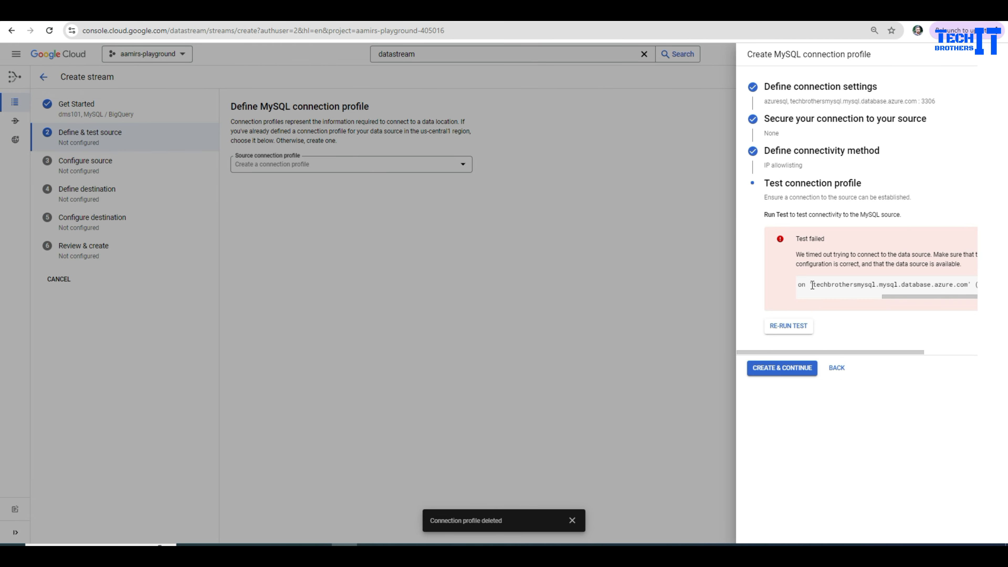
left_click_drag(812, 285, 914, 294)
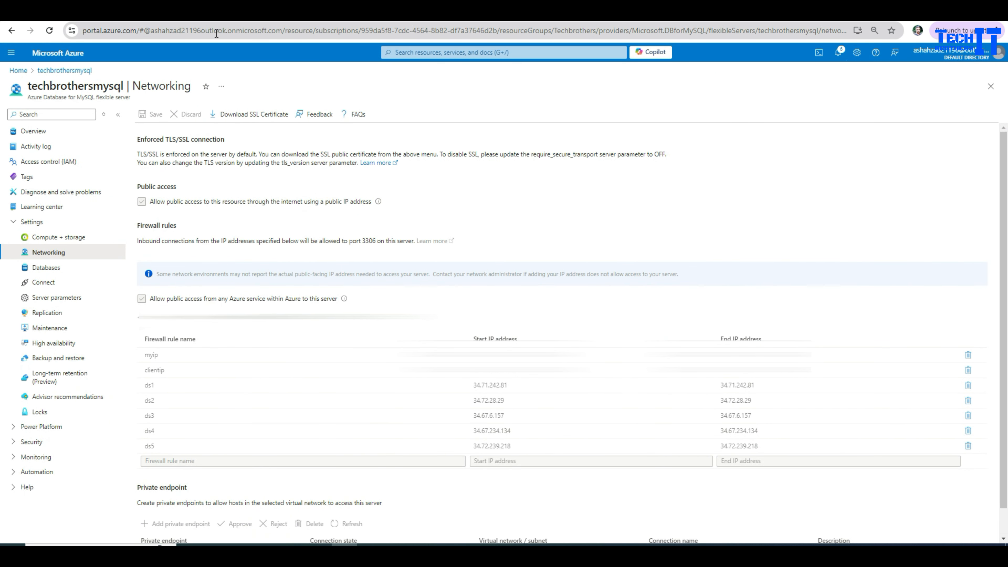
Stay on the Azure networking page without discarding the pending edits, and re-run the Datastream connection test
left_click(44, 131)
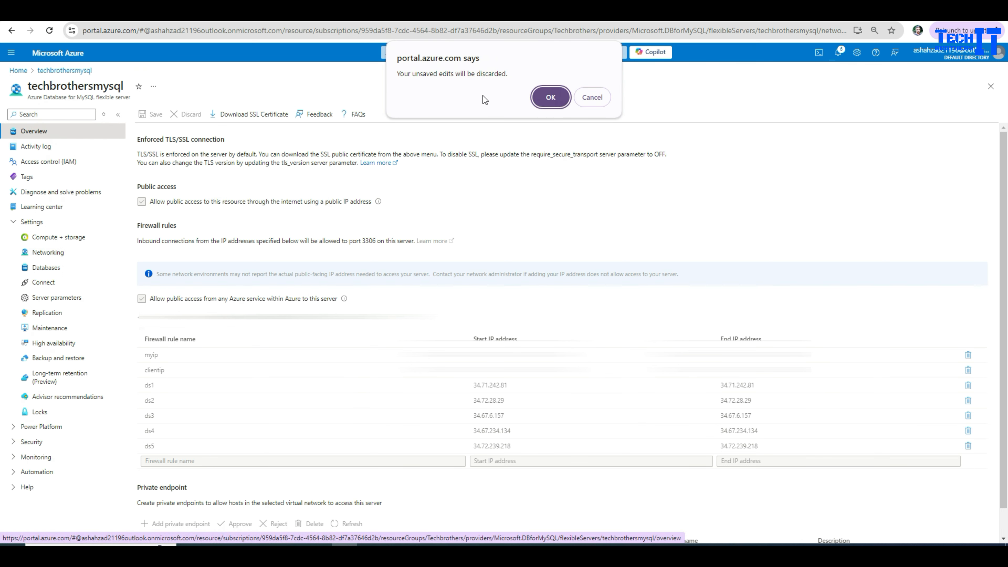
left_click(587, 99)
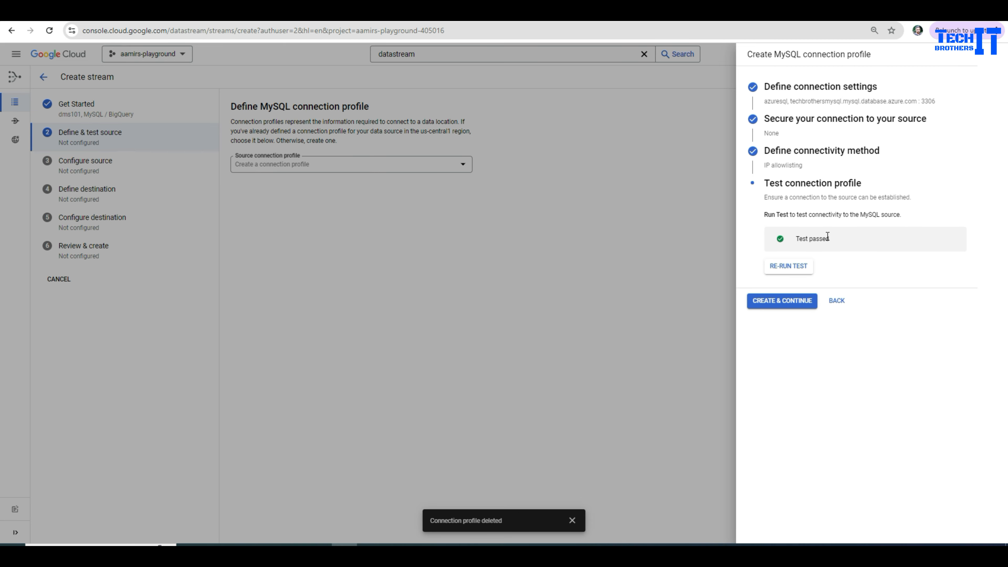
left_click_drag(797, 239, 837, 237)
left_click(853, 257)
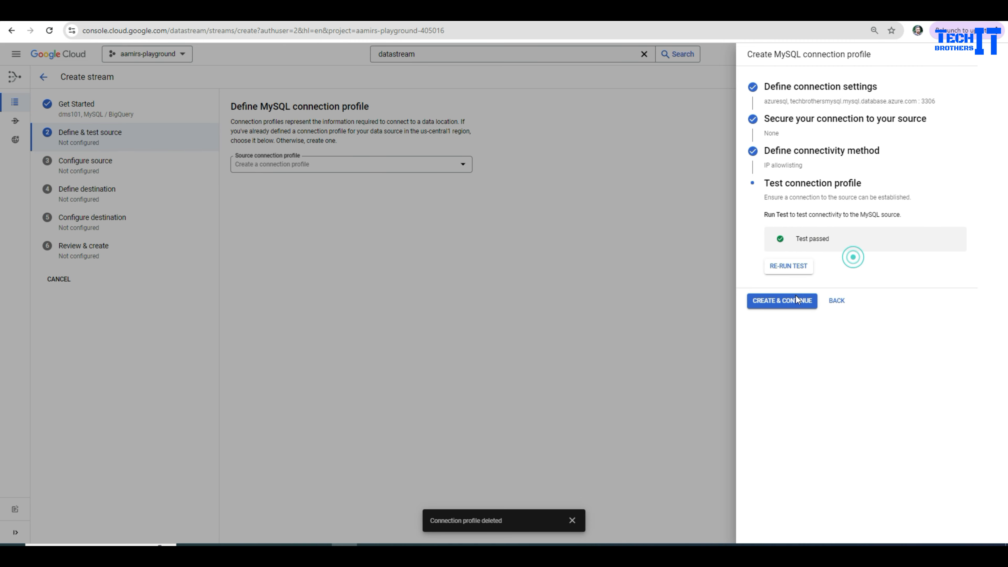
Create the tested MySQL connection profile and include the test schema's customer, customer1, mytable and test1 tables in the stream source
left_click(782, 305)
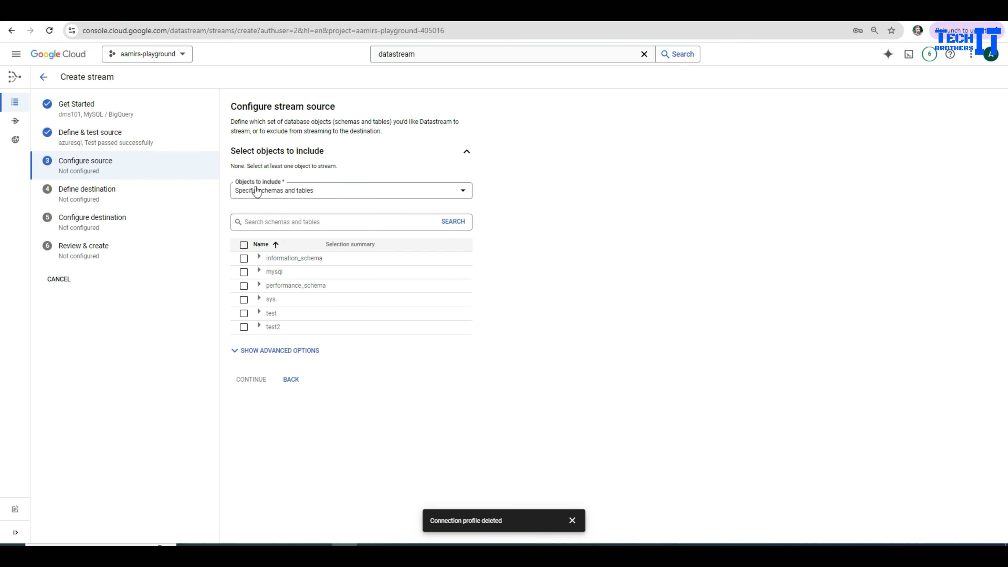
left_click(315, 197)
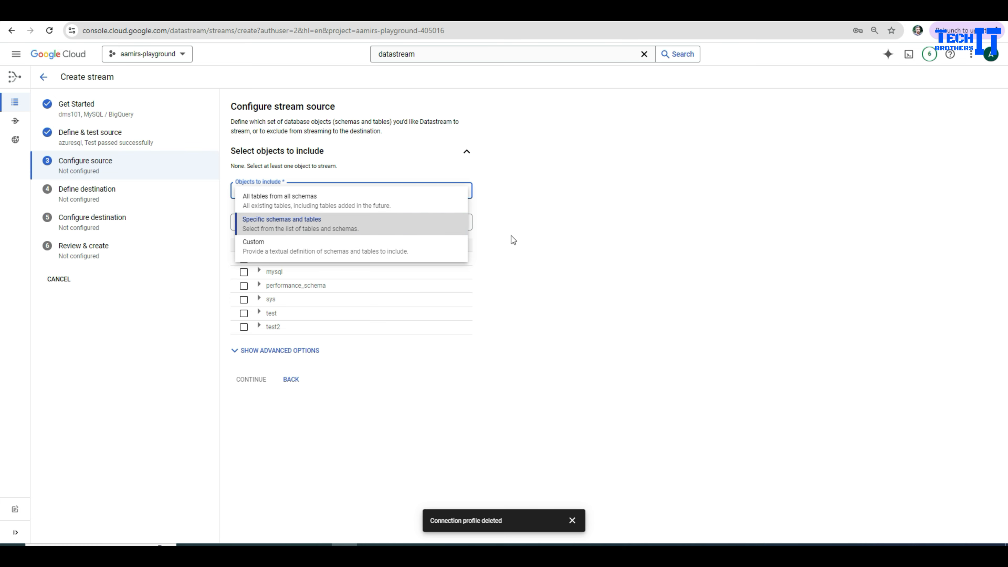
left_click(582, 237)
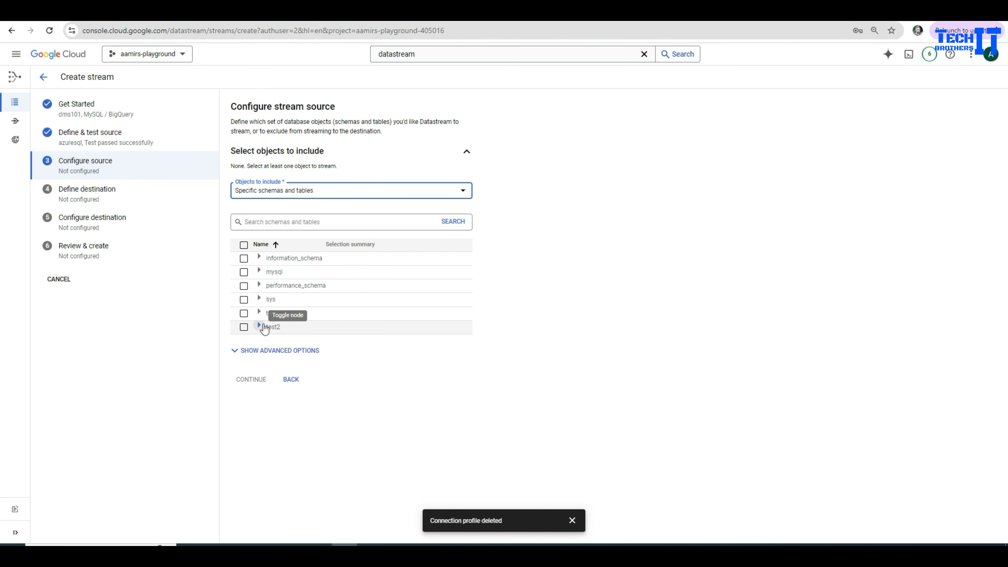
left_click(259, 313)
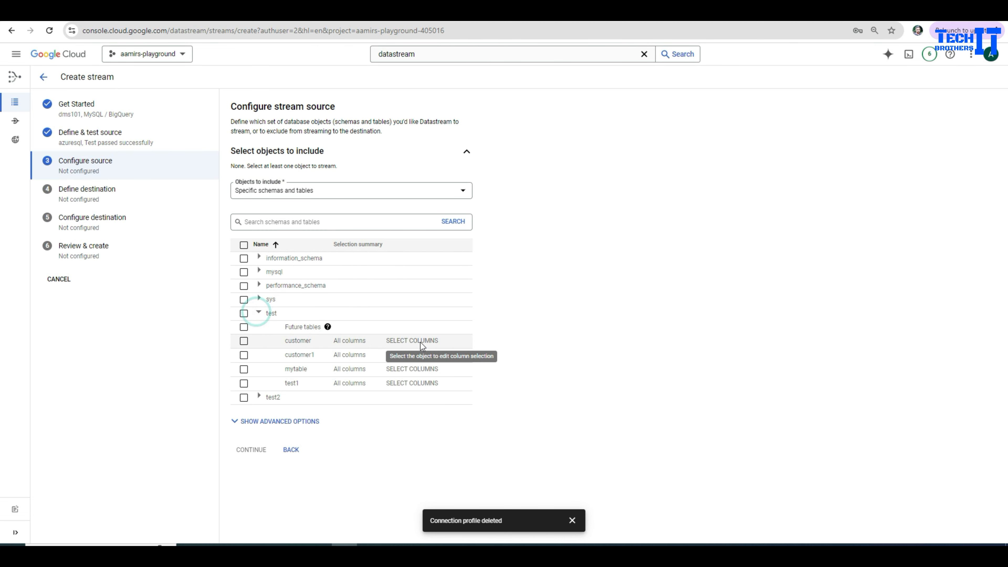
left_click(243, 340)
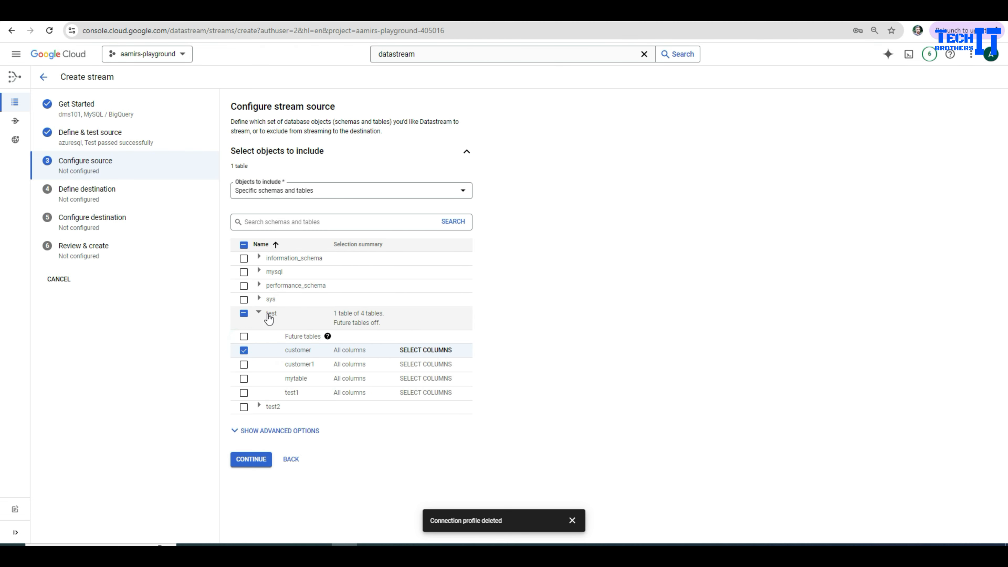
left_click(244, 364)
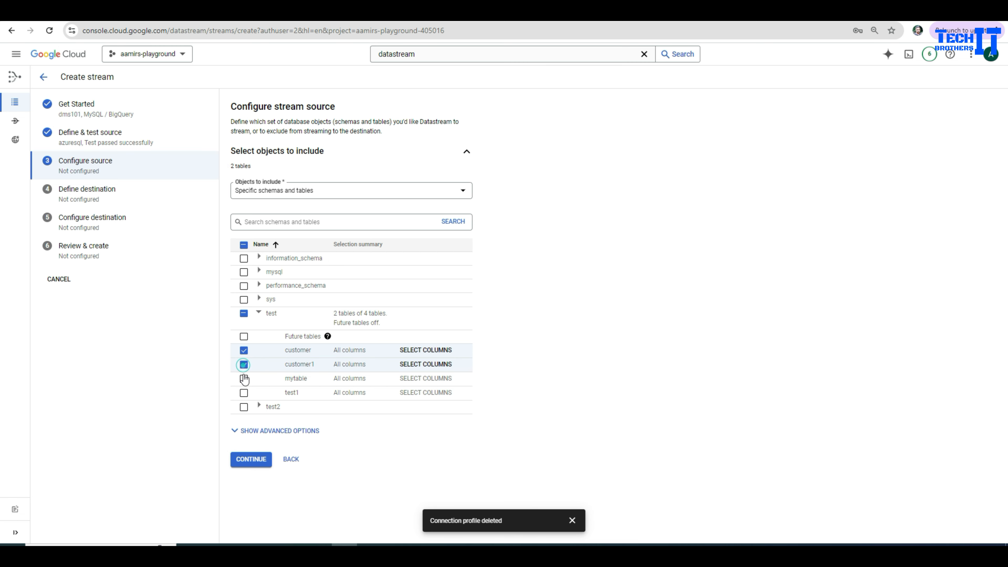
left_click(243, 378)
left_click(244, 392)
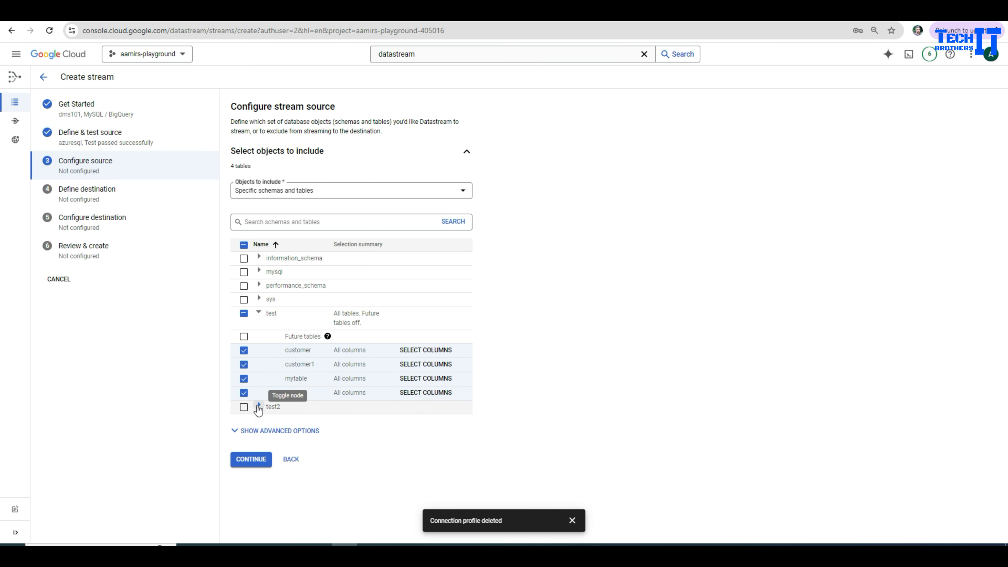
left_click(259, 406)
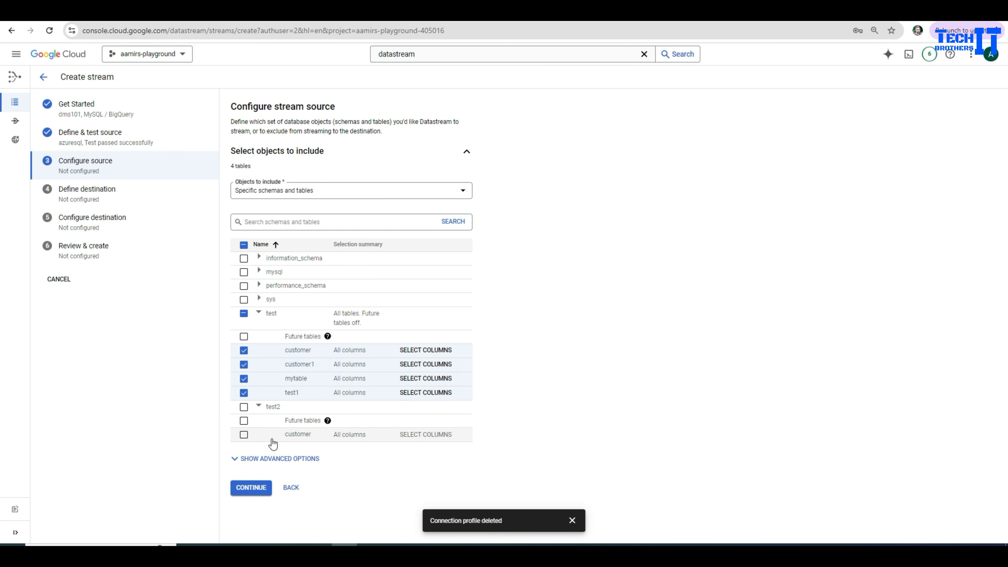
left_click(244, 435)
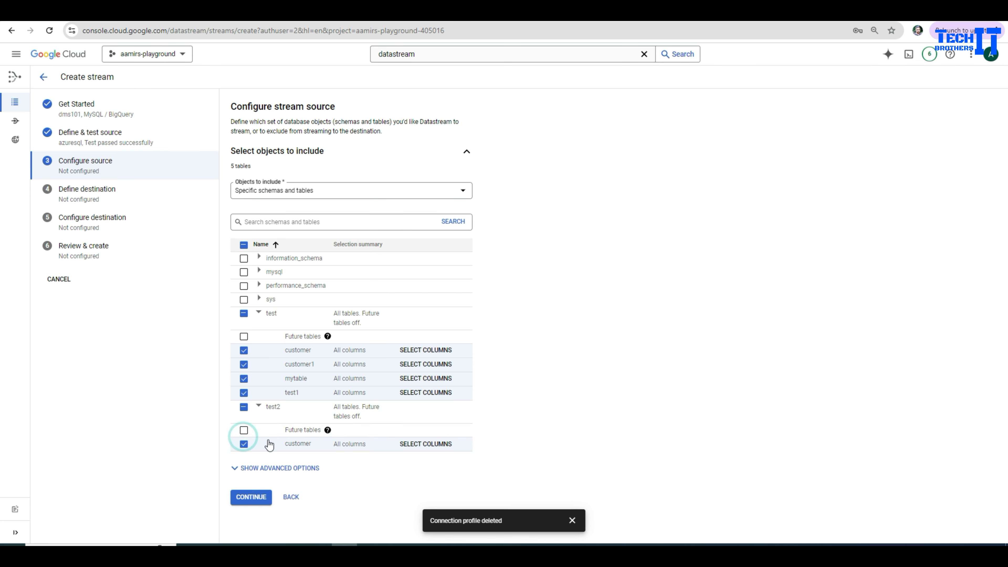
left_click(245, 445)
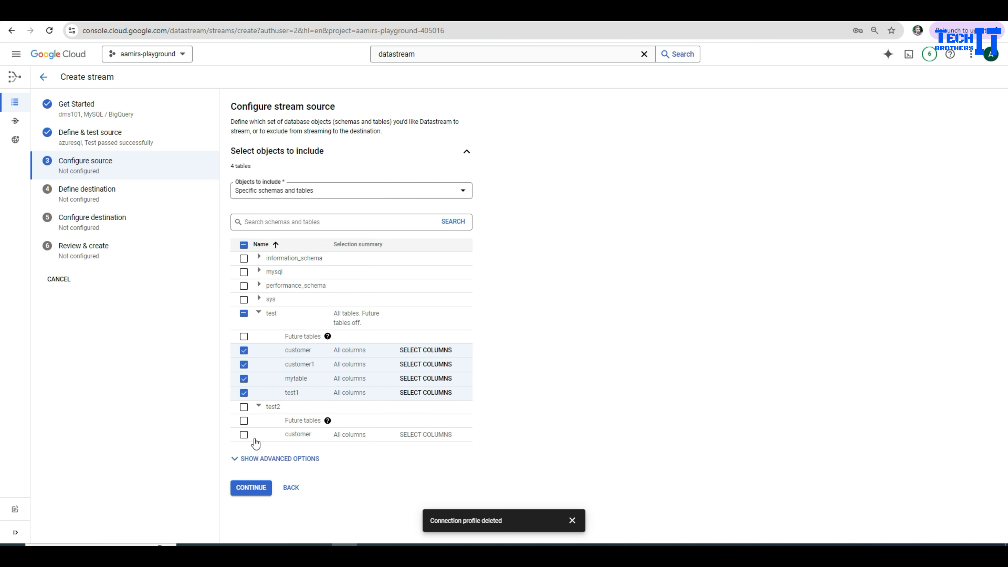
Review the advanced source options for excluded objects and historical data backfill, keep Automatic backfill, and continue to the destination definition
left_click(236, 460)
scroll(373, 414, "down", 2)
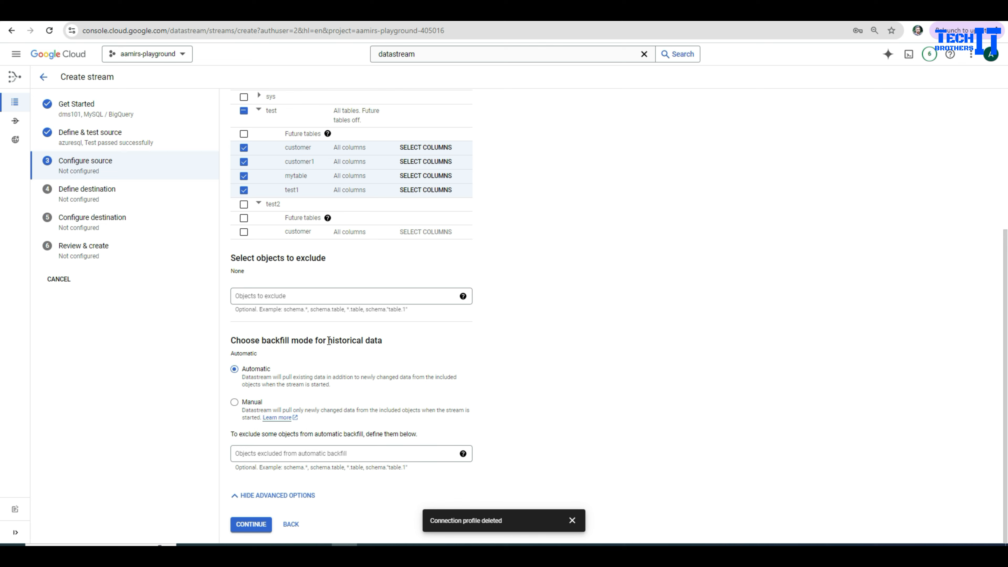
left_click_drag(329, 341, 382, 342)
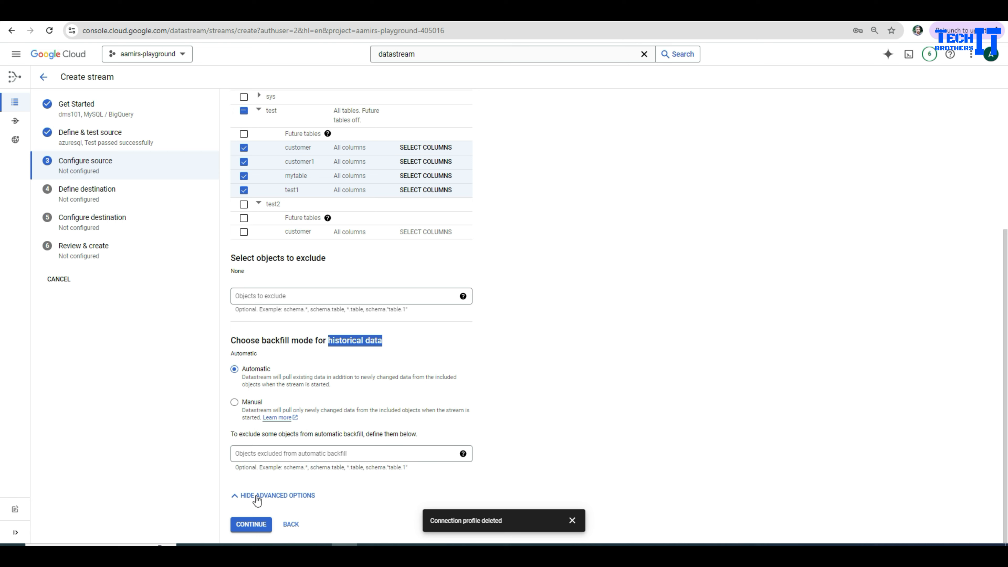
left_click(258, 523)
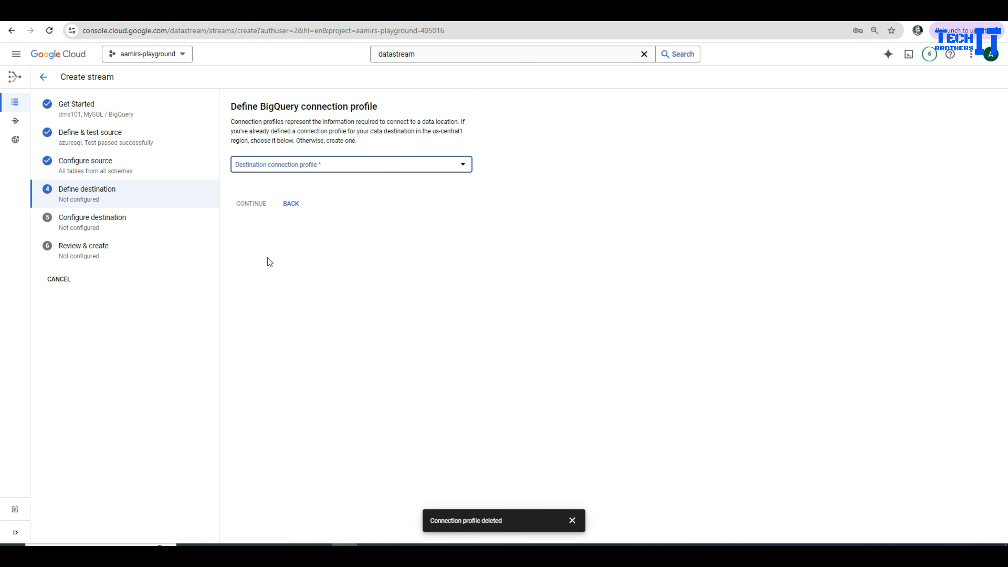
Create a BigQuery destination connection profile named techbq and continue to the destination configuration
left_click(327, 165)
left_click(278, 215)
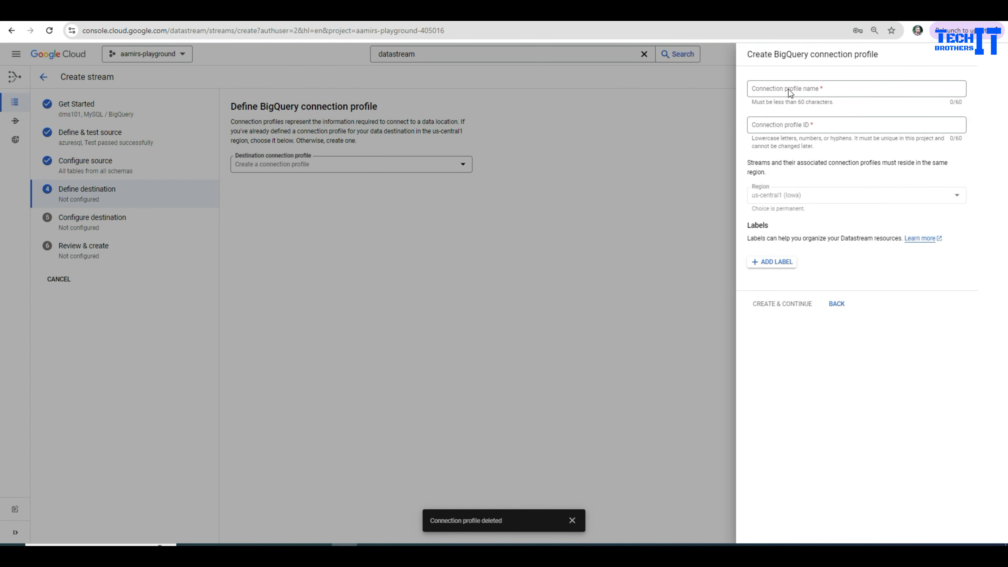
left_click(788, 89)
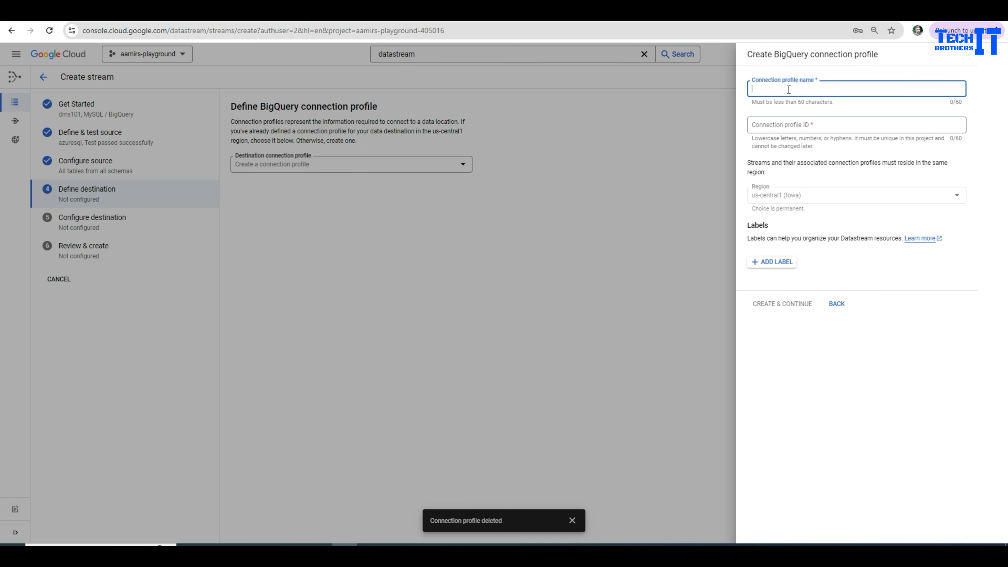
type("techbr")
key("BackSpace")
type("q")
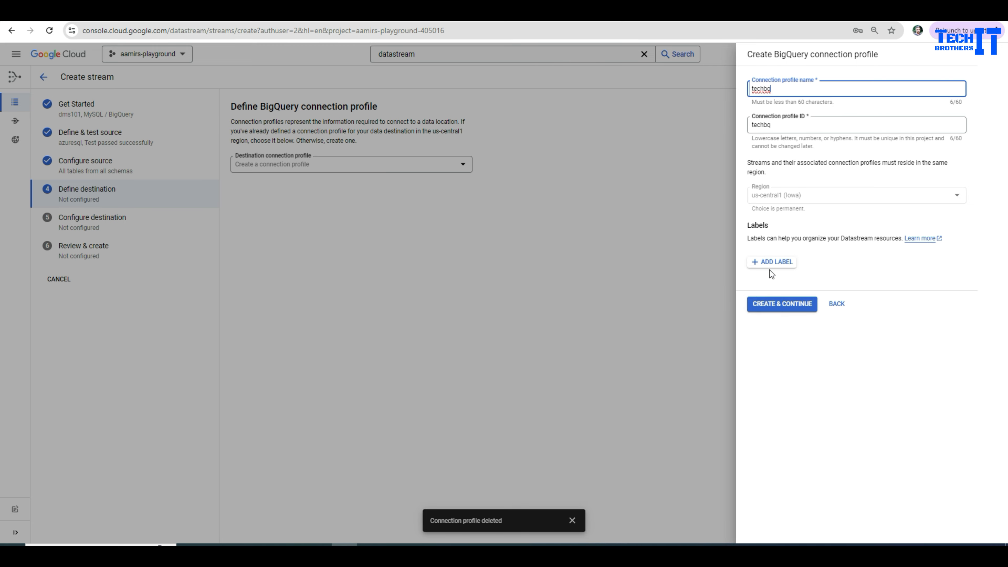
left_click(793, 310)
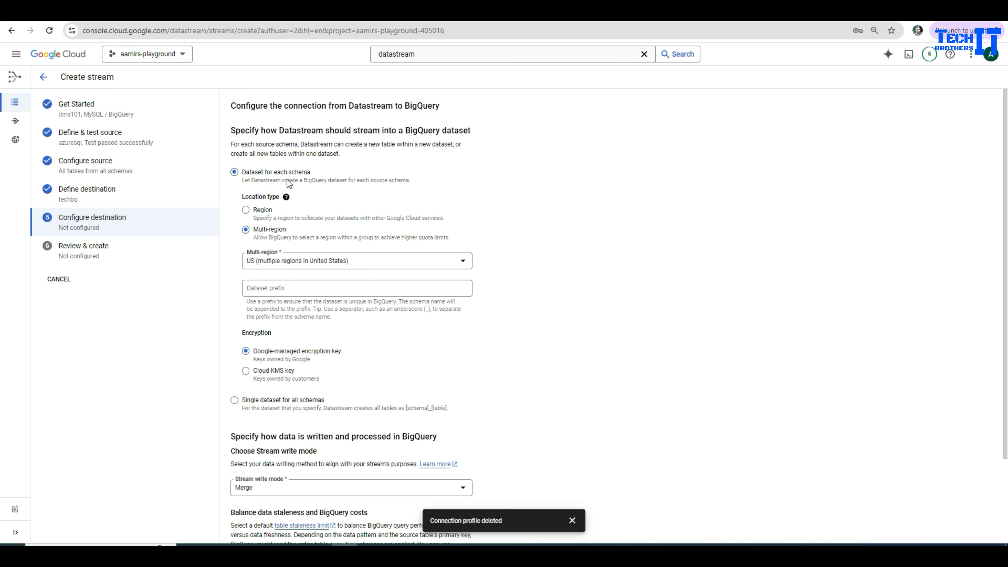
Stream all schemas into a single dataset, creating a new US multi-region dataset with the ID azuresql
left_click(235, 401)
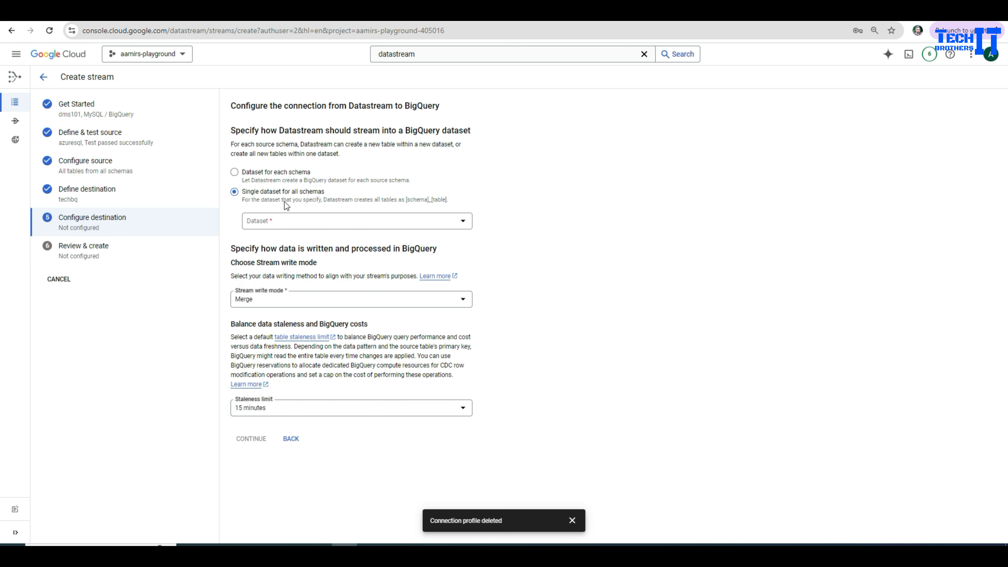
left_click(277, 218)
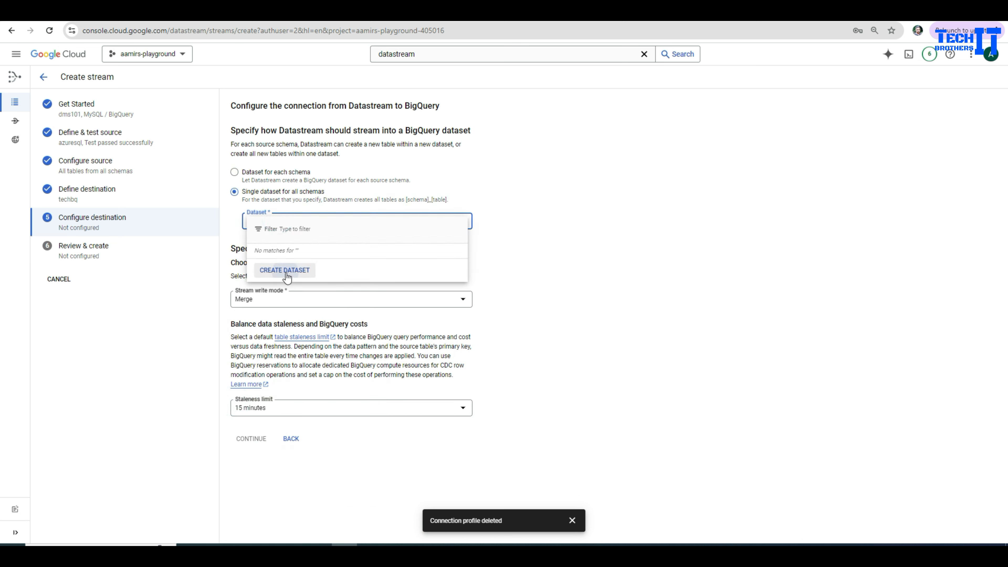
left_click(284, 269)
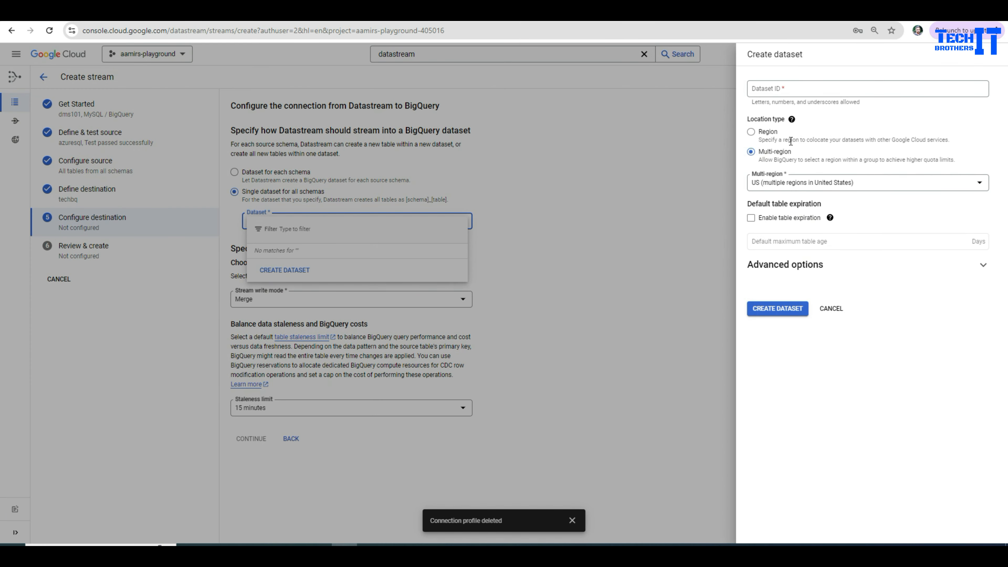
left_click(797, 87)
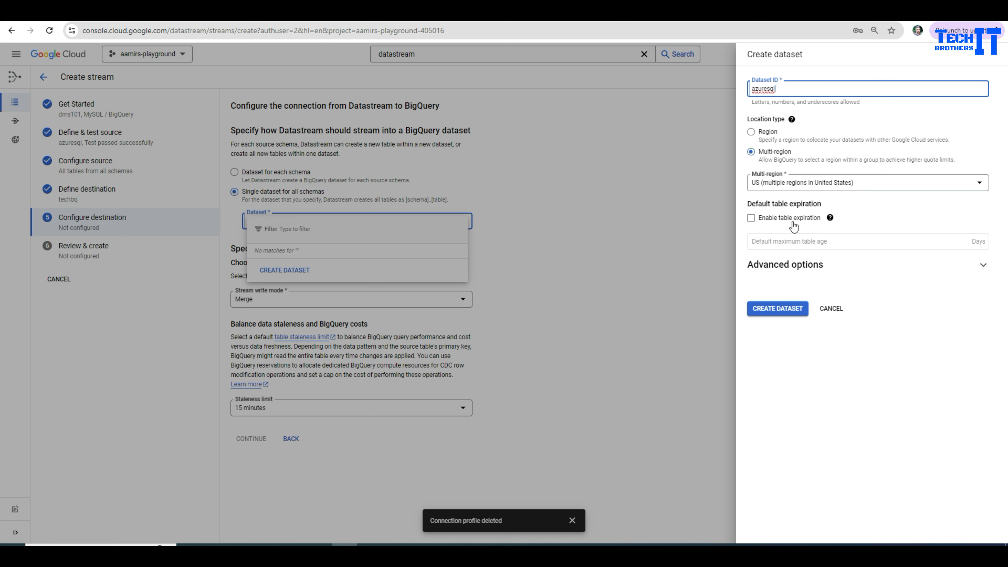
left_click(789, 308)
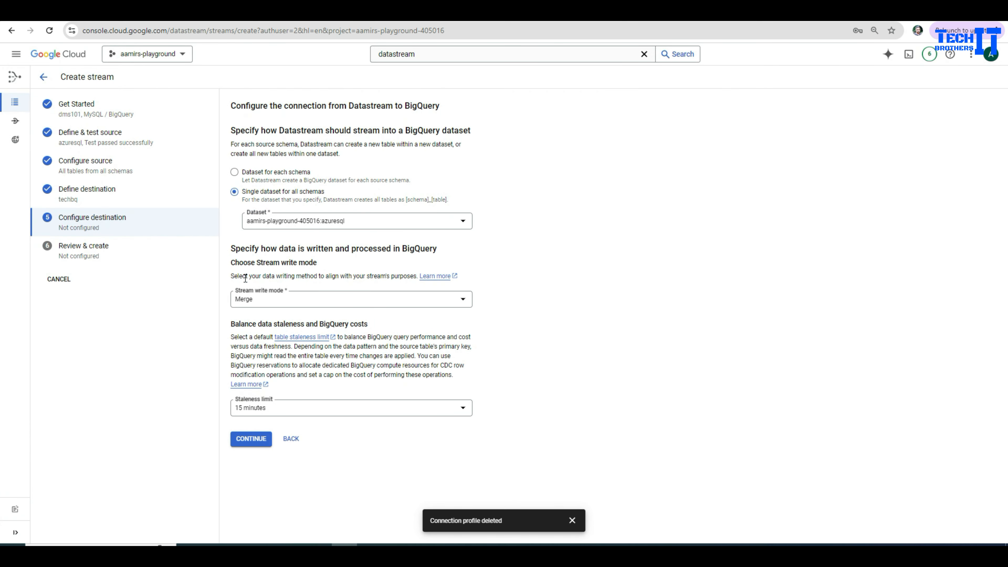
Keep Merge as the stream write mode, set the staleness limit to 0 seconds, and continue to the review
left_click(258, 298)
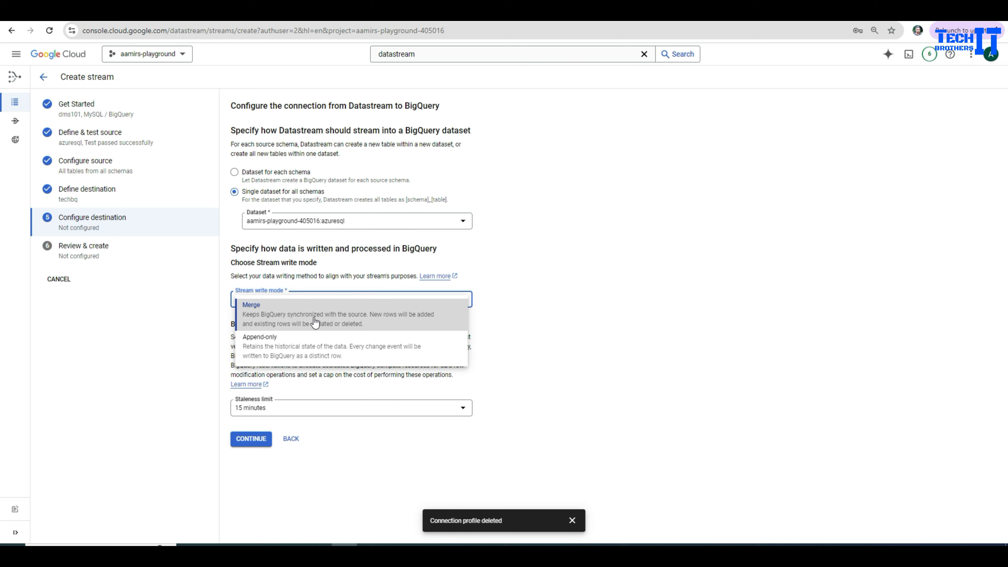
left_click(304, 325)
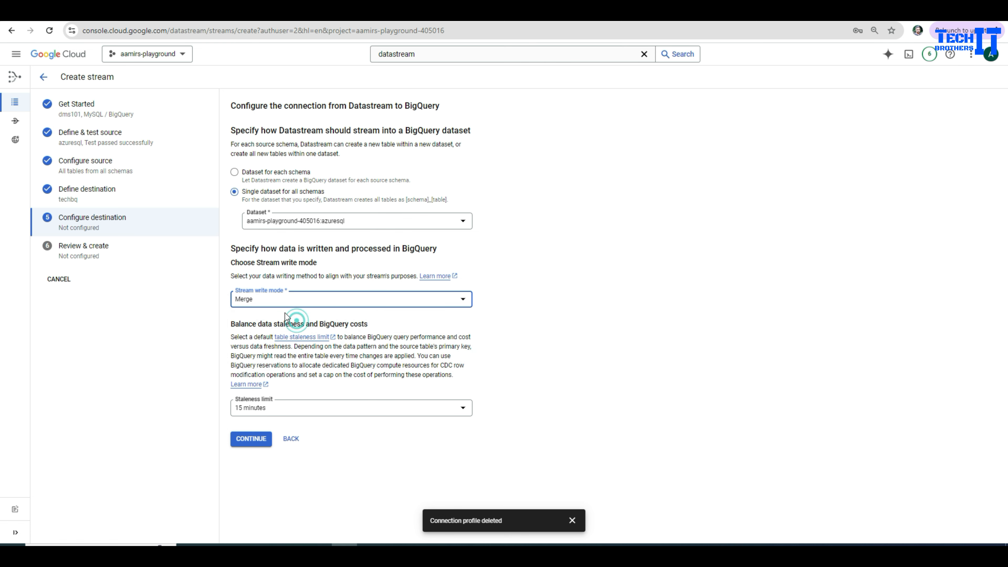
left_click(271, 409)
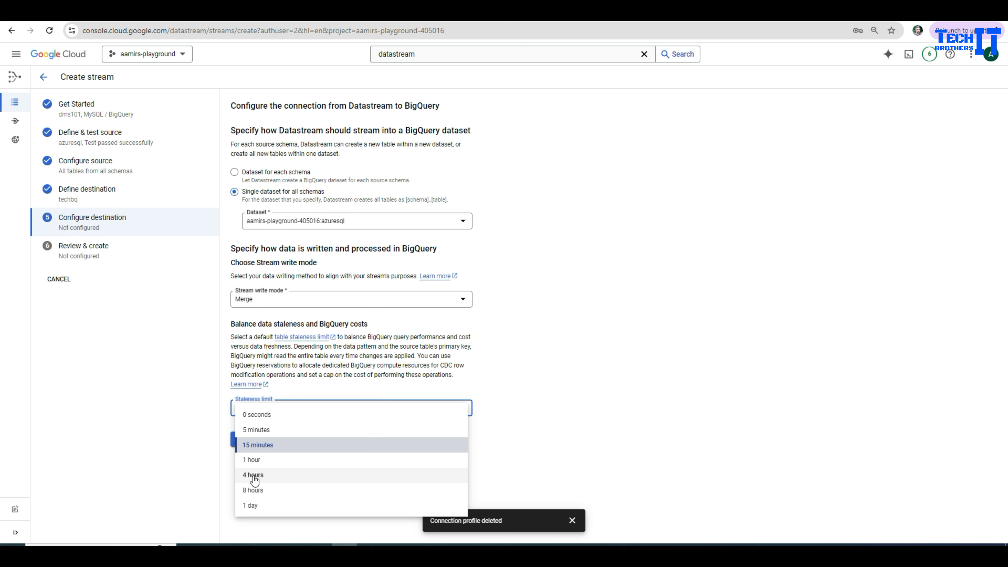
left_click(255, 417)
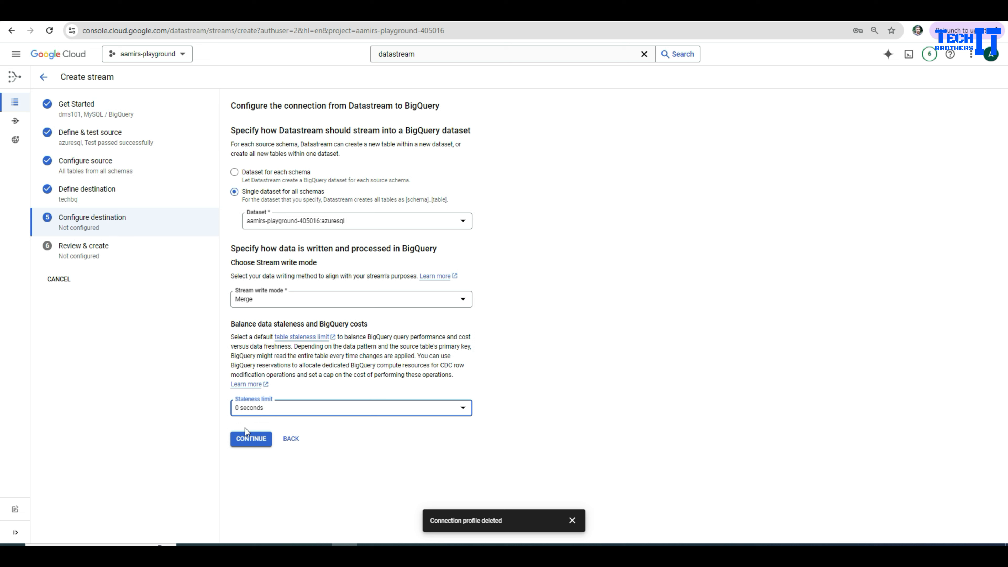
left_click(249, 440)
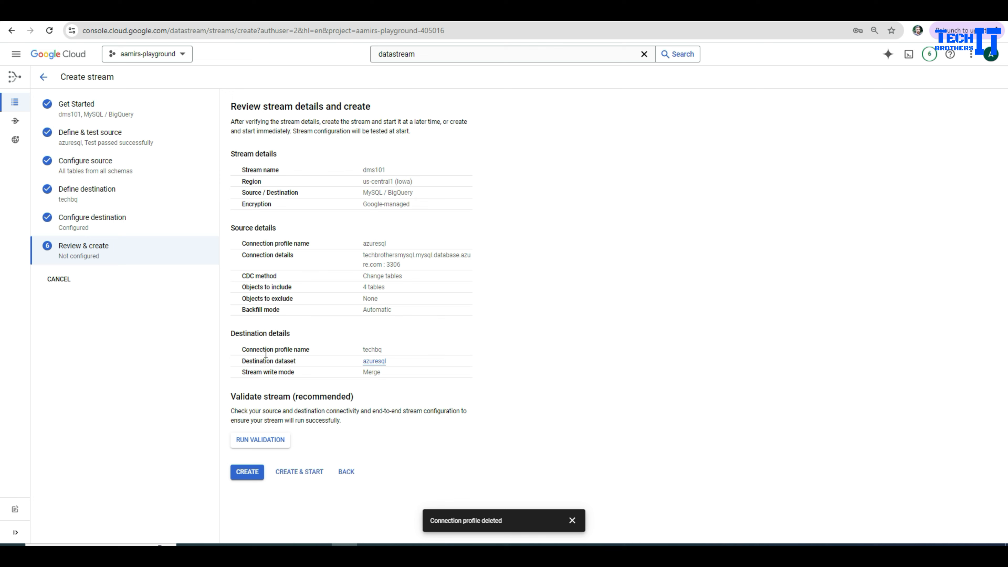
Run the stream validation, then create and start the dms101 stream
left_click(273, 441)
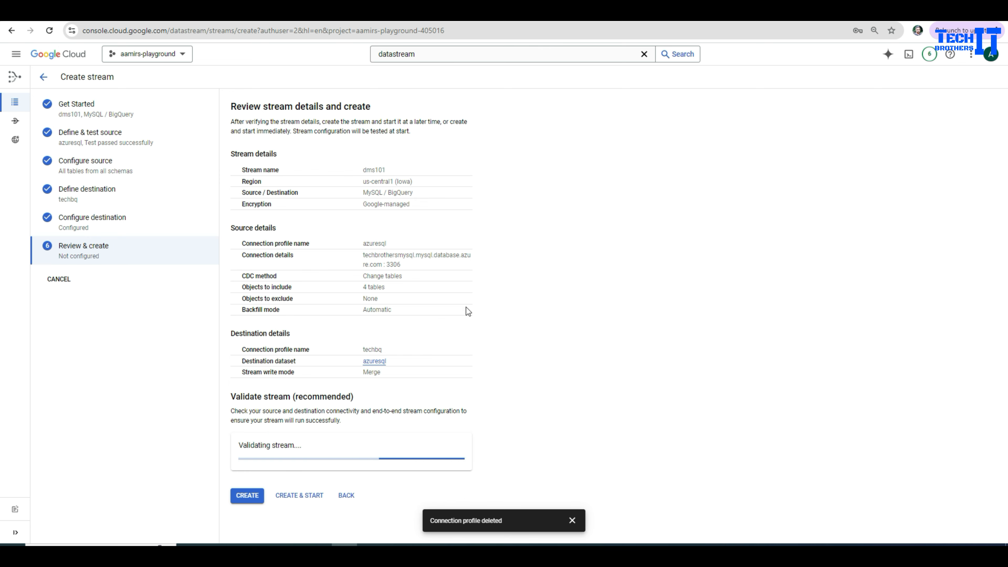
scroll(412, 305, "down", 3)
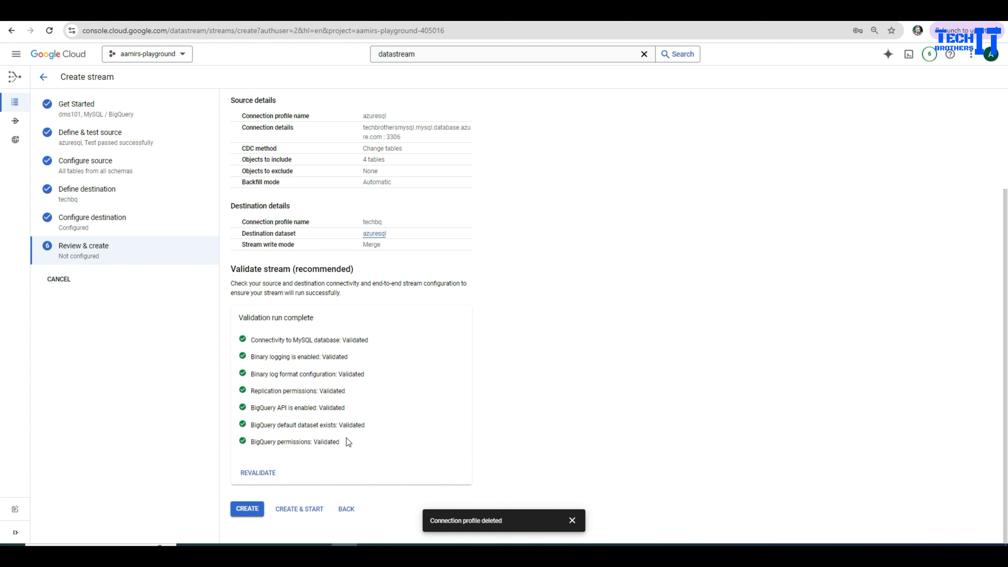
left_click(301, 510)
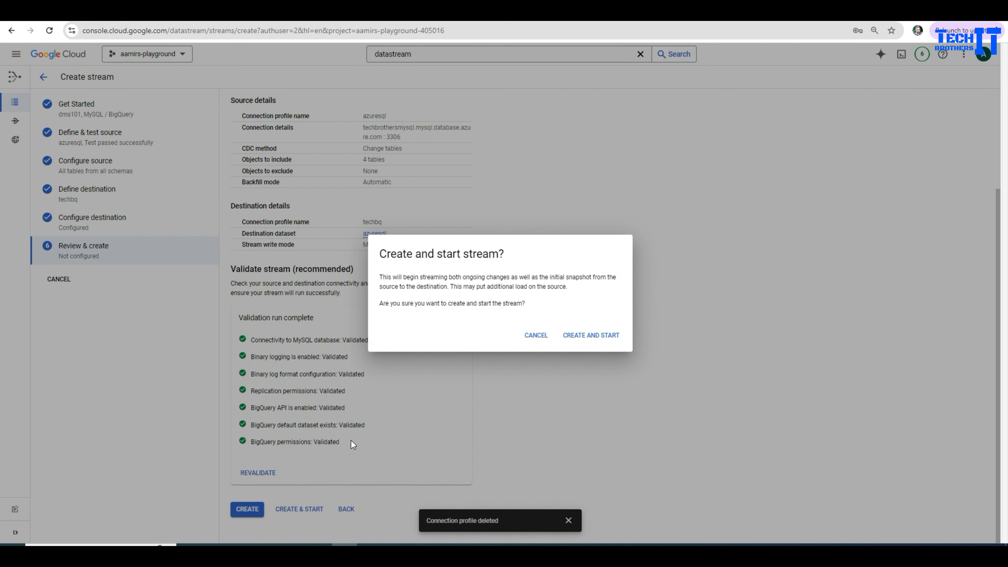
left_click(565, 338)
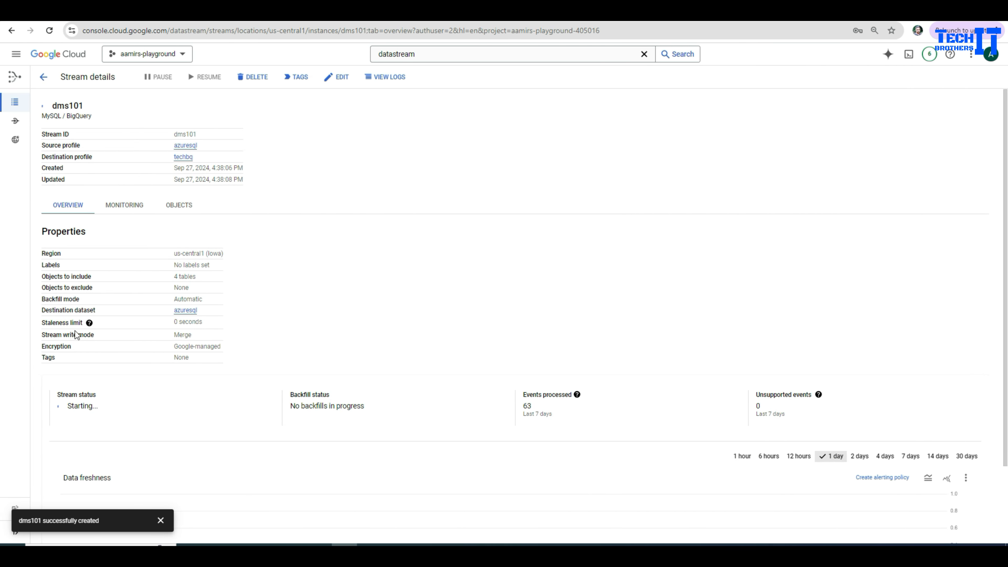
Examine the dms101 stream's details, including its edit options, monitoring charts and list of replicated objects
mouse_move(90, 322)
left_click(391, 77)
mouse_move(22, 127)
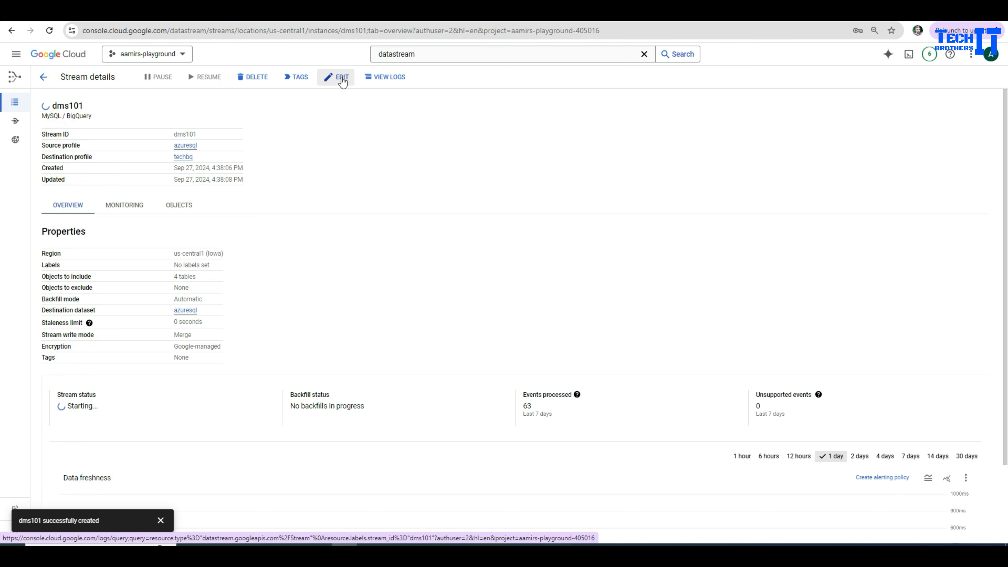
left_click(343, 78)
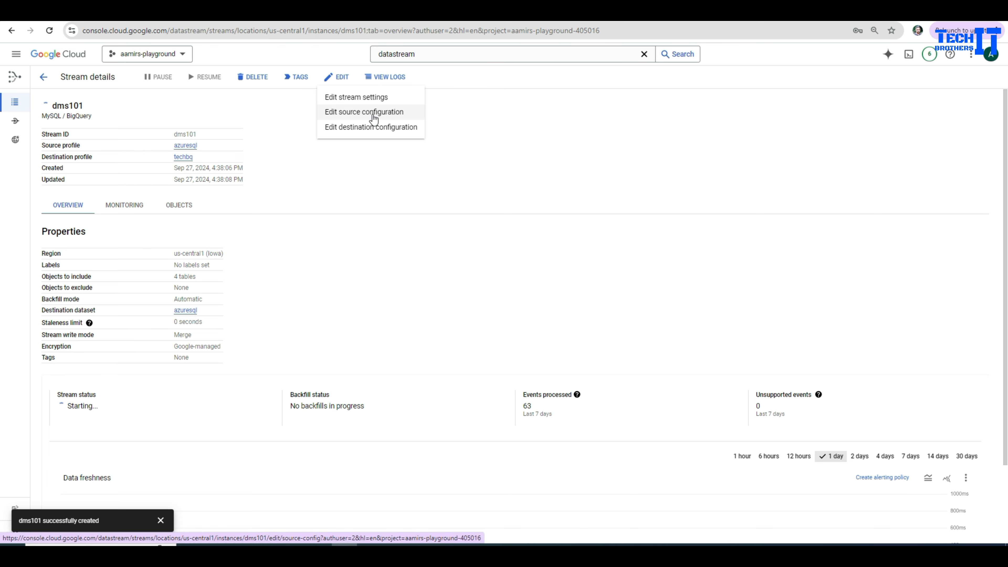
left_click(139, 207)
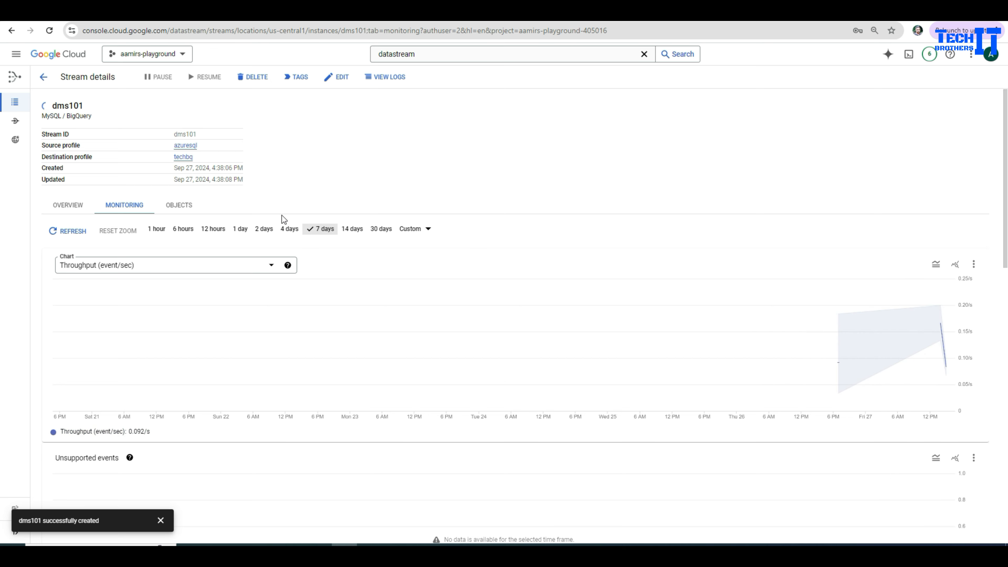
left_click(183, 207)
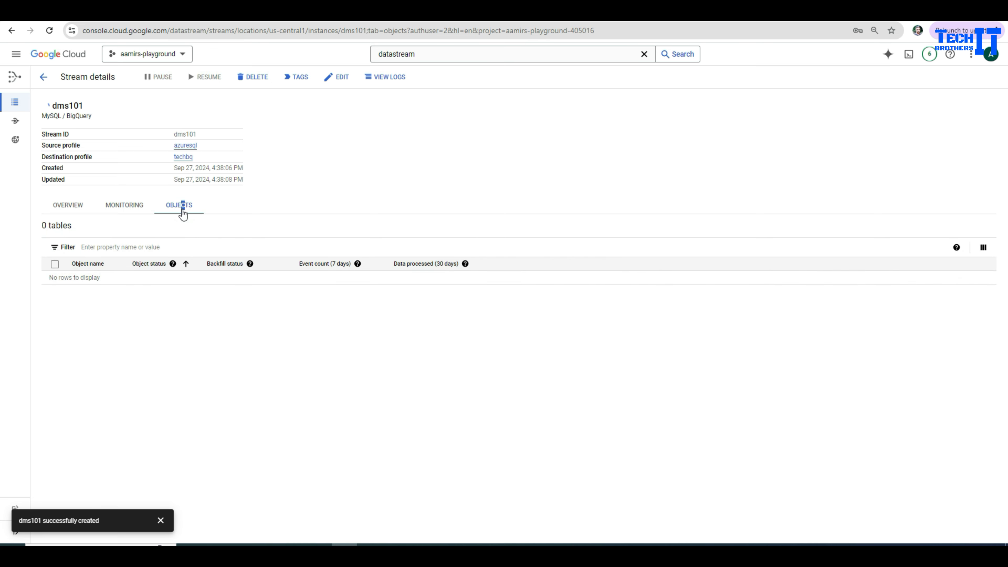
Check the dms101 stream's overview status and view its monitoring charts for the last 1 hour
left_click(230, 347)
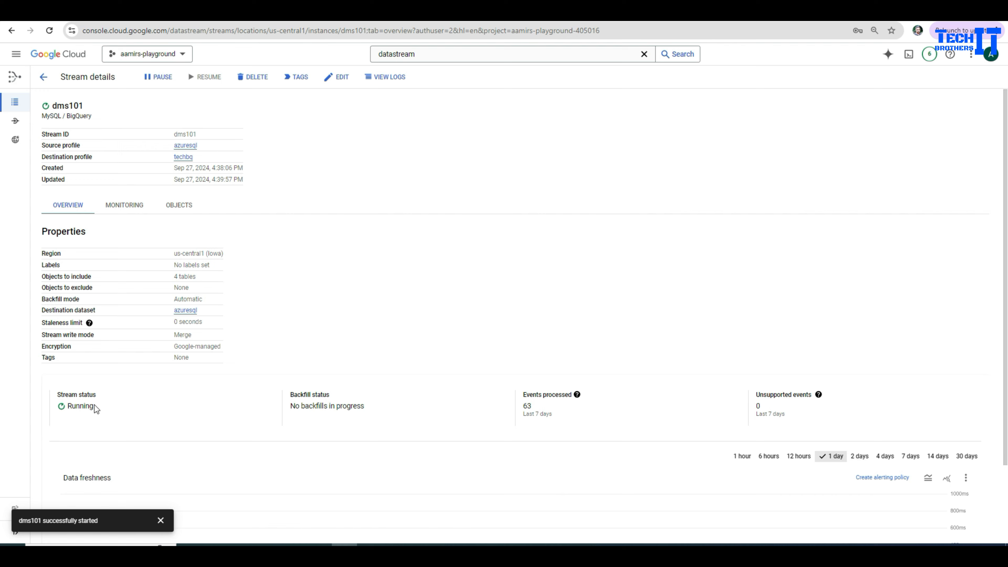
left_click(132, 205)
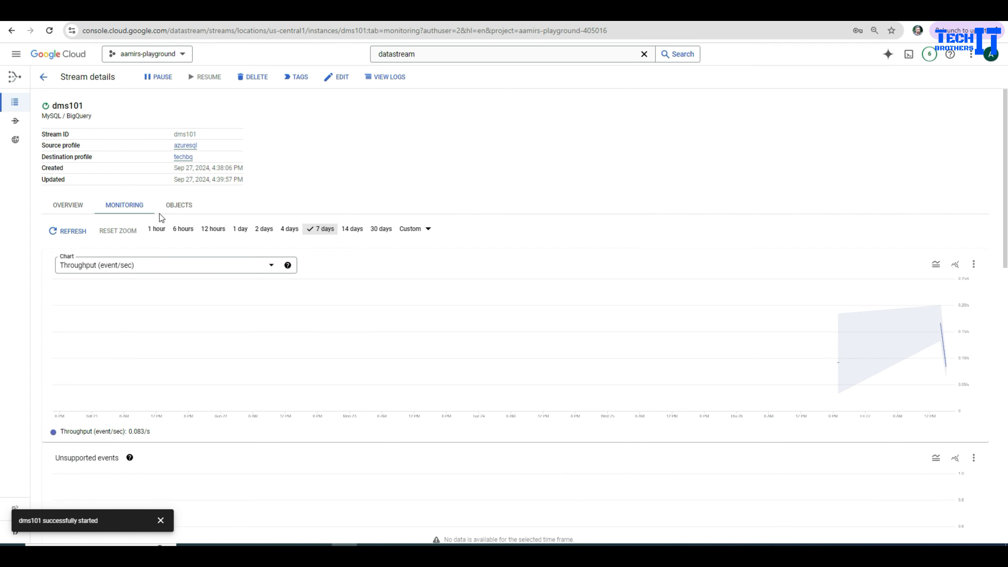
left_click(151, 232)
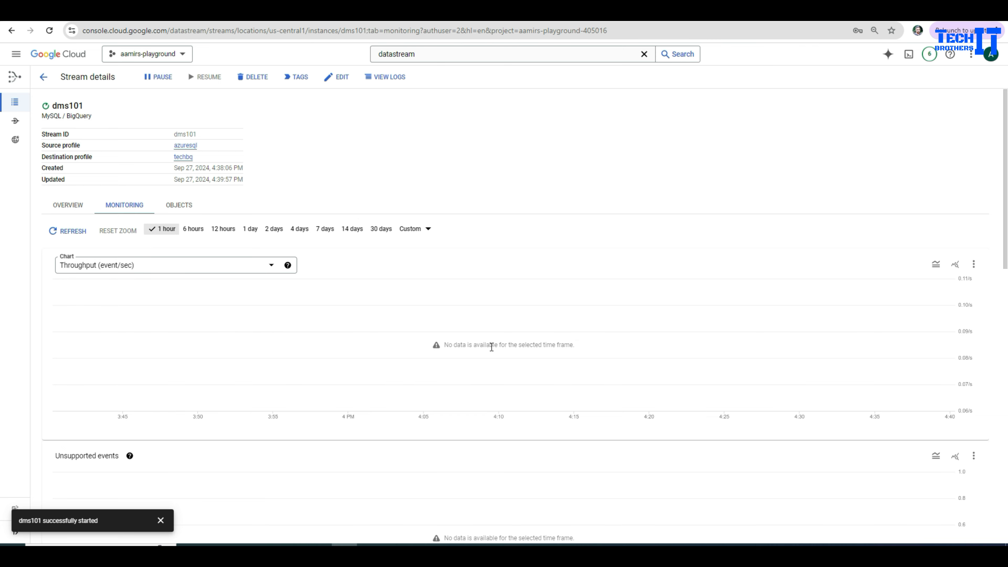
Examine the object status, backfill status and event count of each table replicated by the dms101 stream
left_click(179, 208)
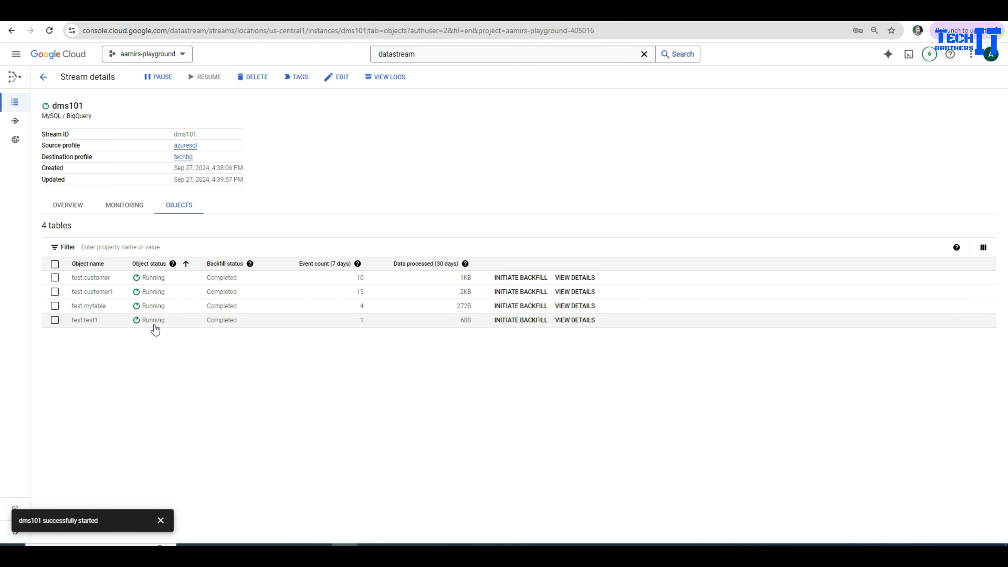
double_click(355, 277)
double_click(361, 292)
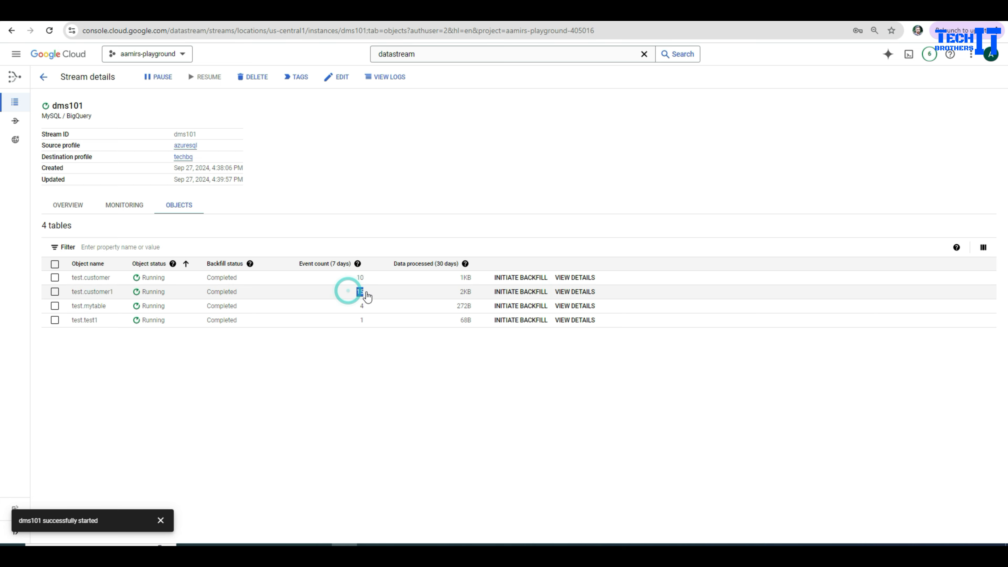
double_click(362, 306)
double_click(361, 320)
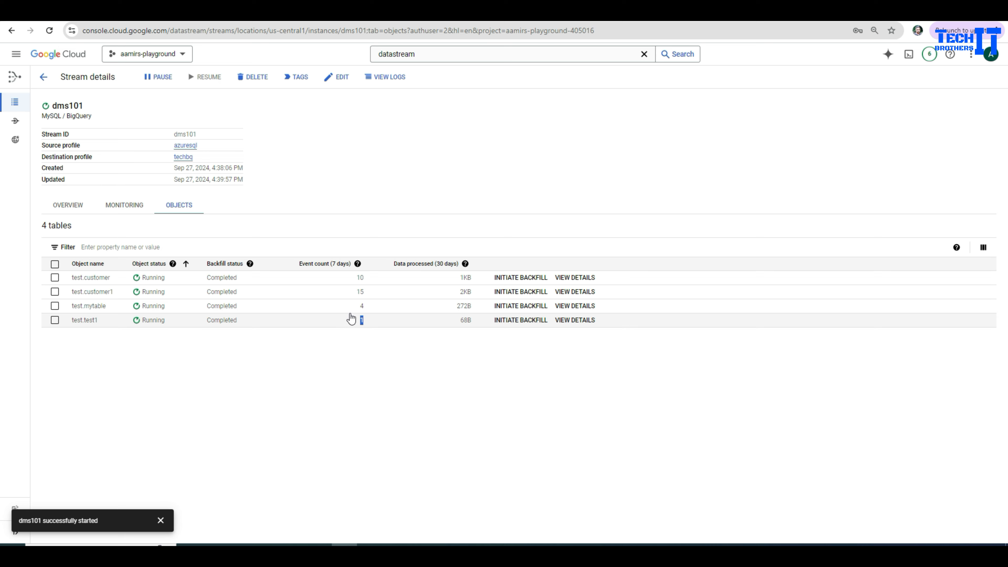
double_click(371, 307)
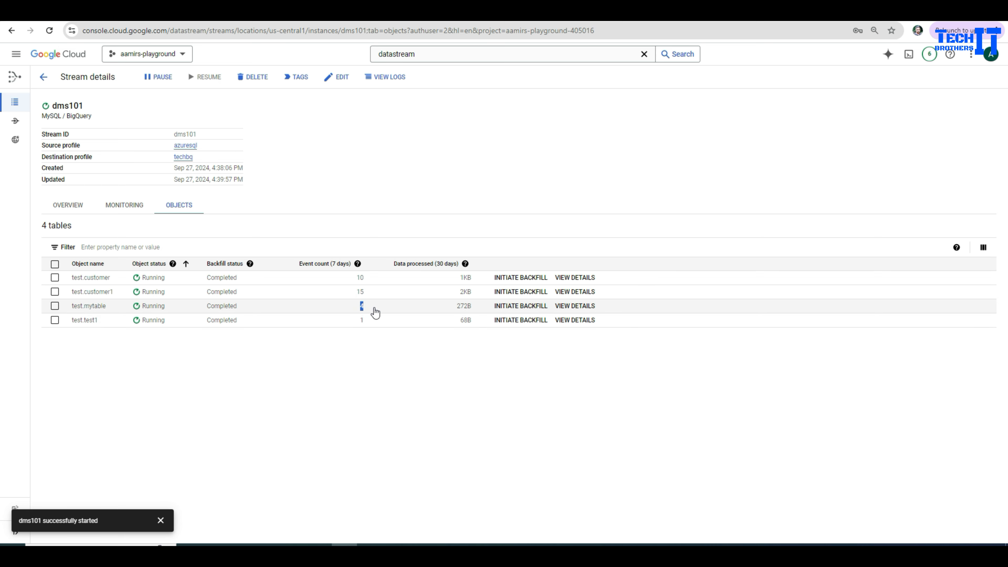
double_click(362, 293)
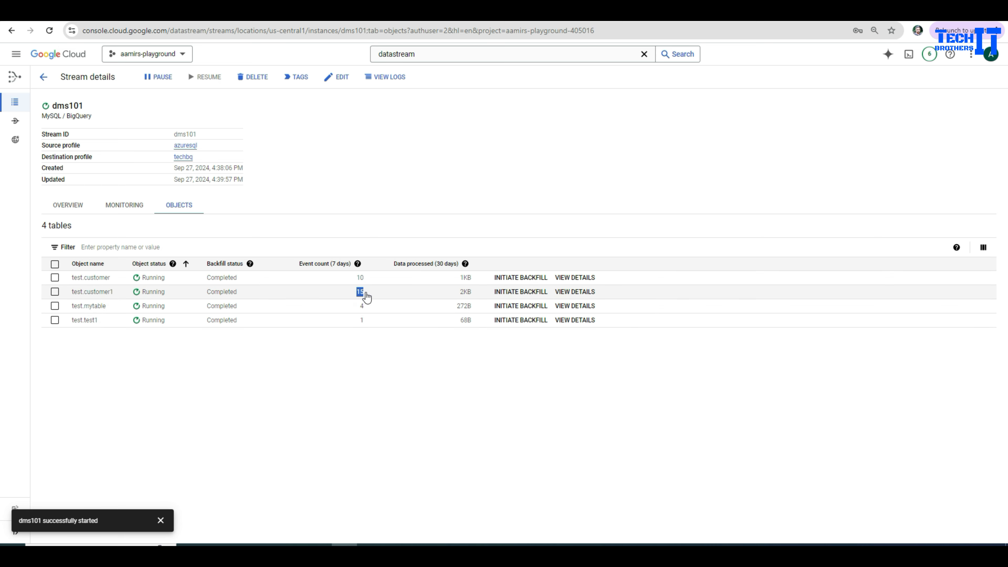
double_click(359, 279)
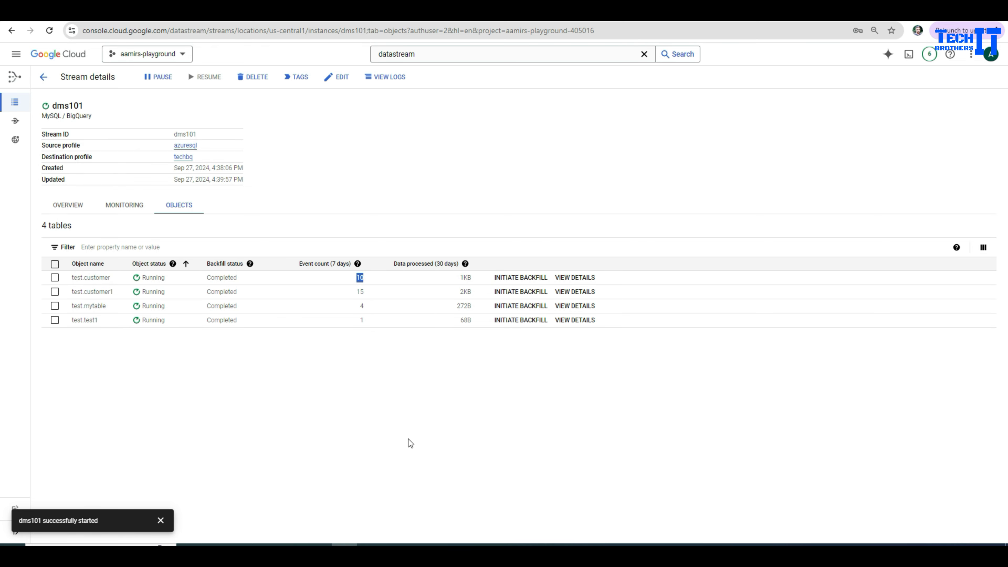
Switch to Azure Data Studio, run Select * From customer1 on the source database, and return to the stream's object list
mouse_move(447, 544)
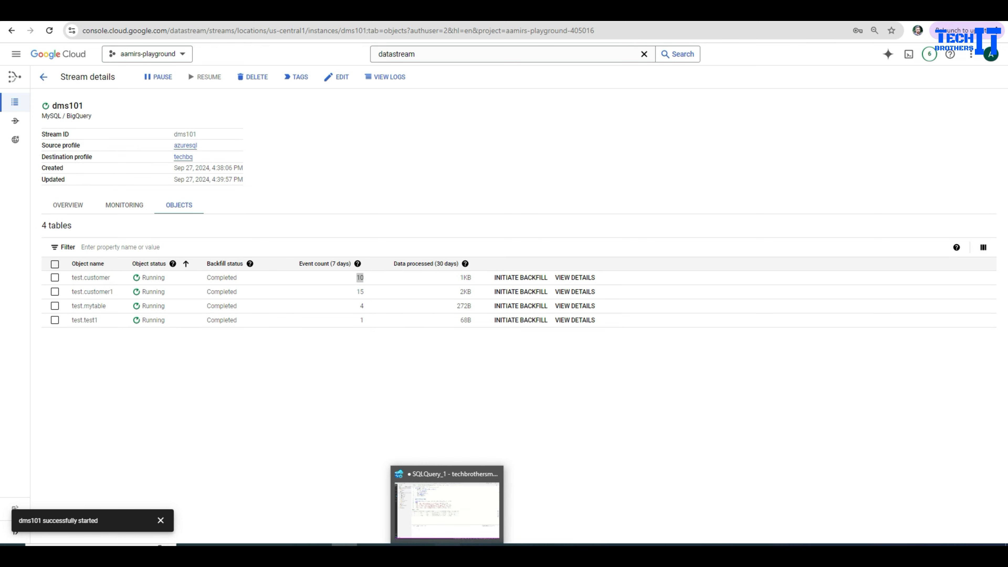
left_click(449, 505)
left_click_drag(197, 158, 322, 152)
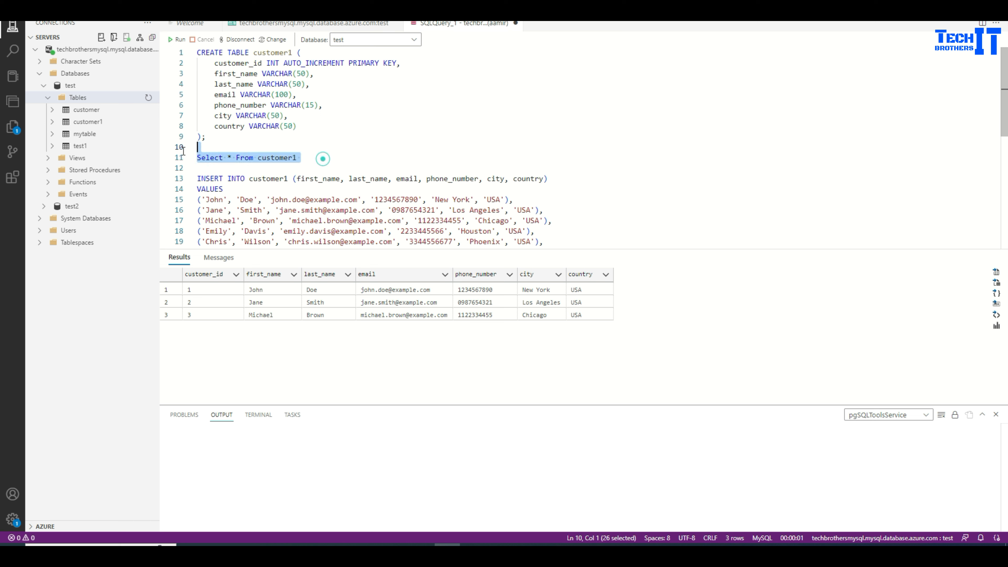
left_click(179, 39)
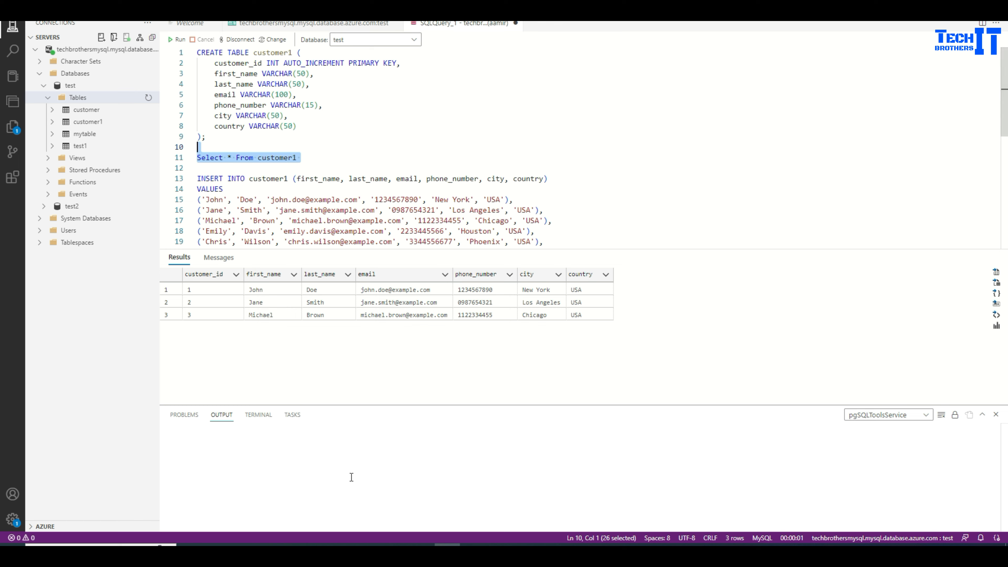
left_click(344, 549)
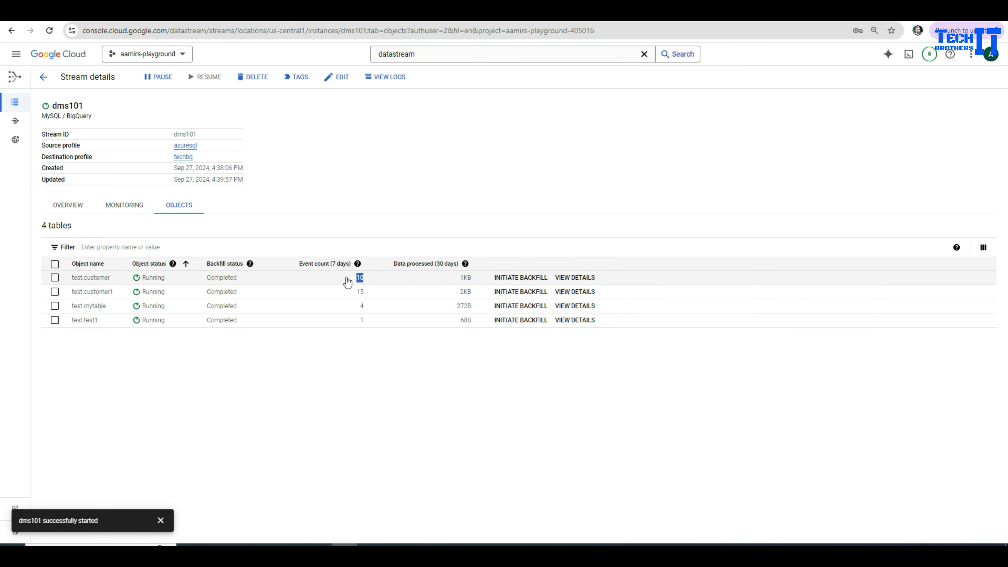
View the test.customer object's backfill details and schema, including its last backfill trigger, and close the details
left_click(346, 279)
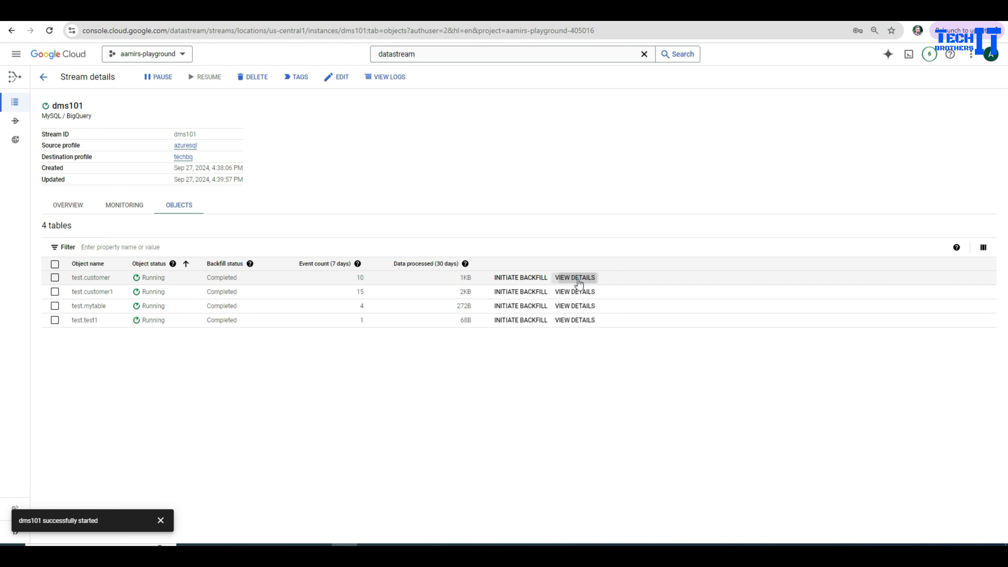
left_click(574, 278)
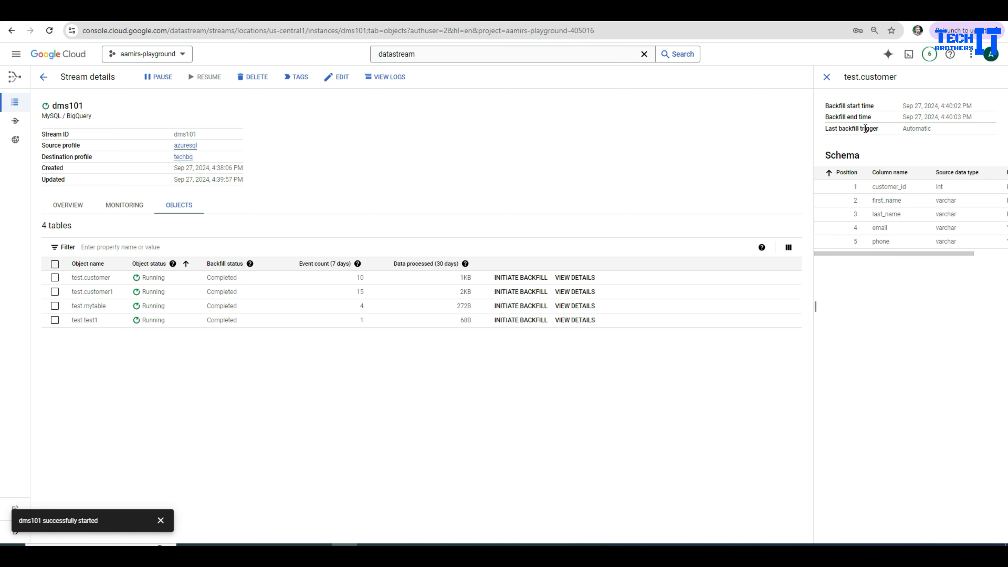
double_click(930, 130)
left_click(827, 77)
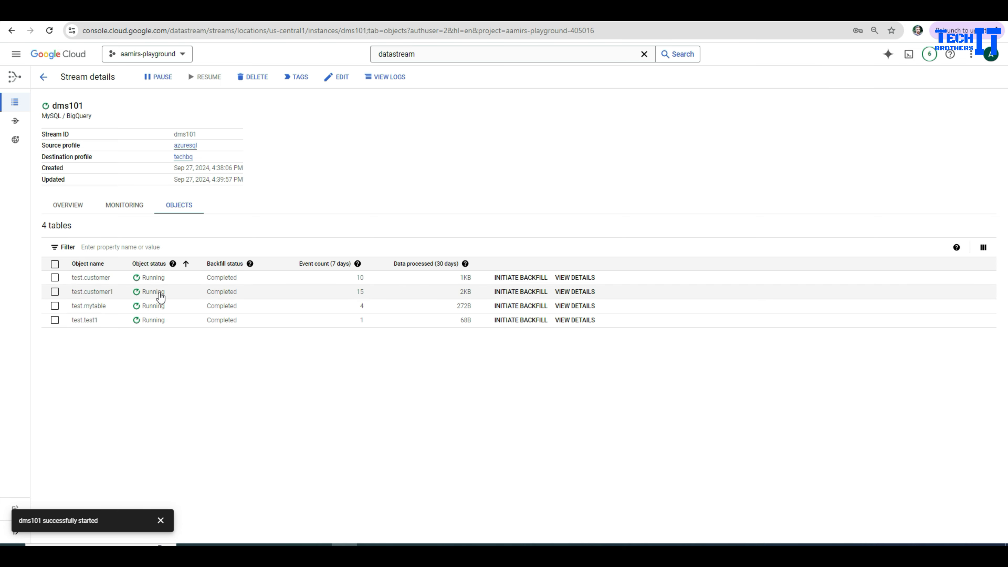
left_click(239, 374)
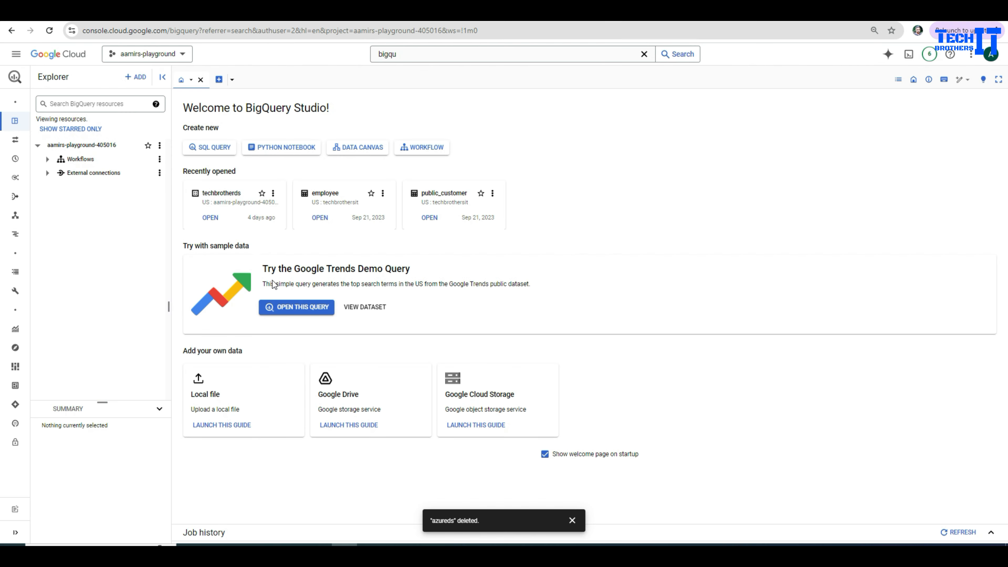
In BigQuery Studio, refresh the project's contents and expand the azuresql dataset to list its tables
left_click(160, 146)
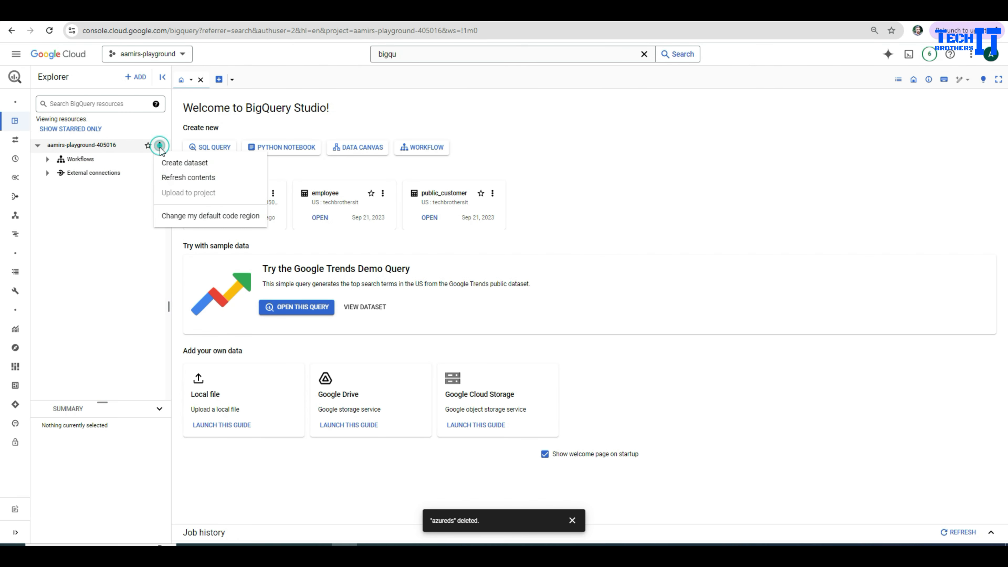
left_click(184, 178)
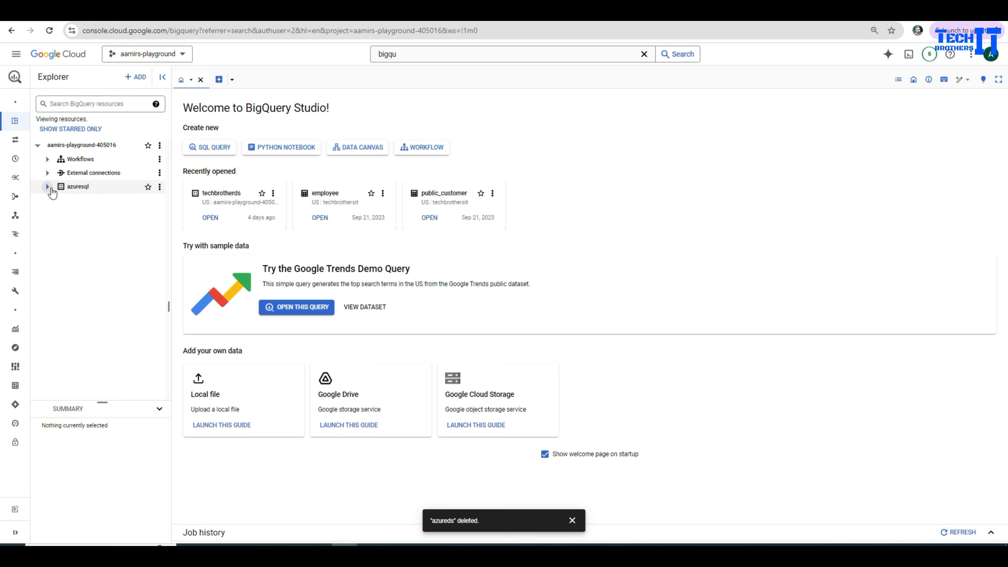
left_click(47, 187)
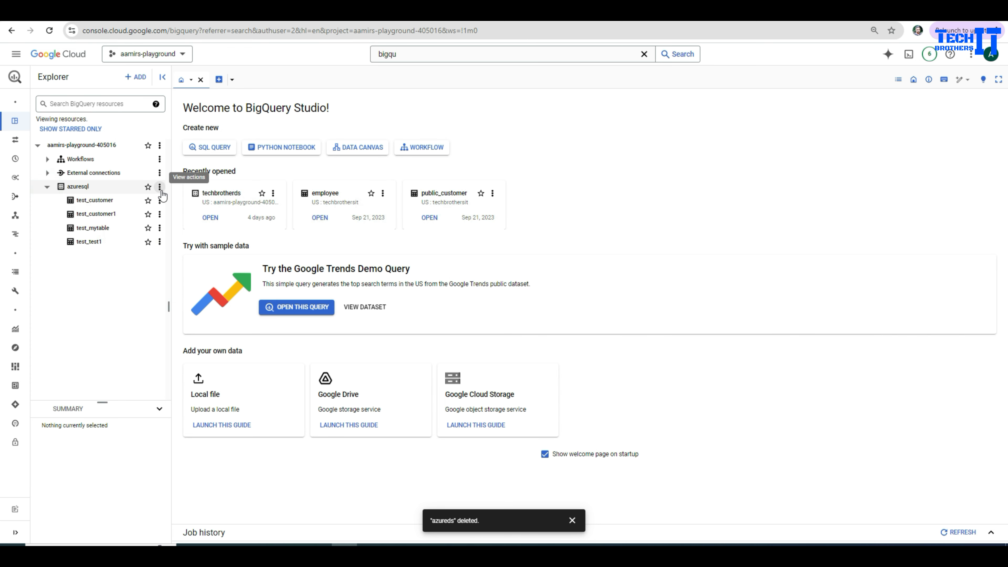
Query all columns of the azuresql dataset's test_customer1 table with LIMIT 1000 and run the query
left_click(160, 214)
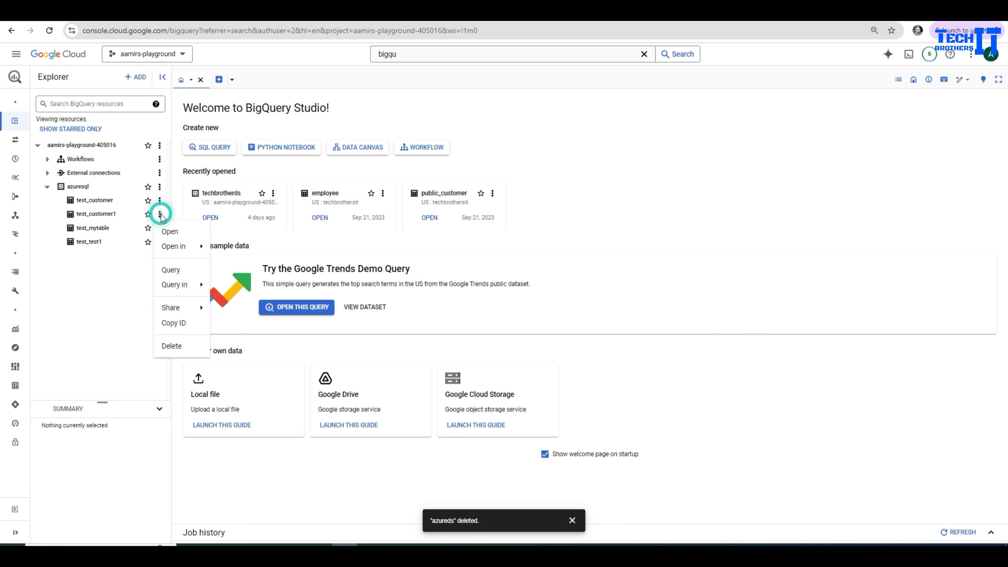
left_click(180, 268)
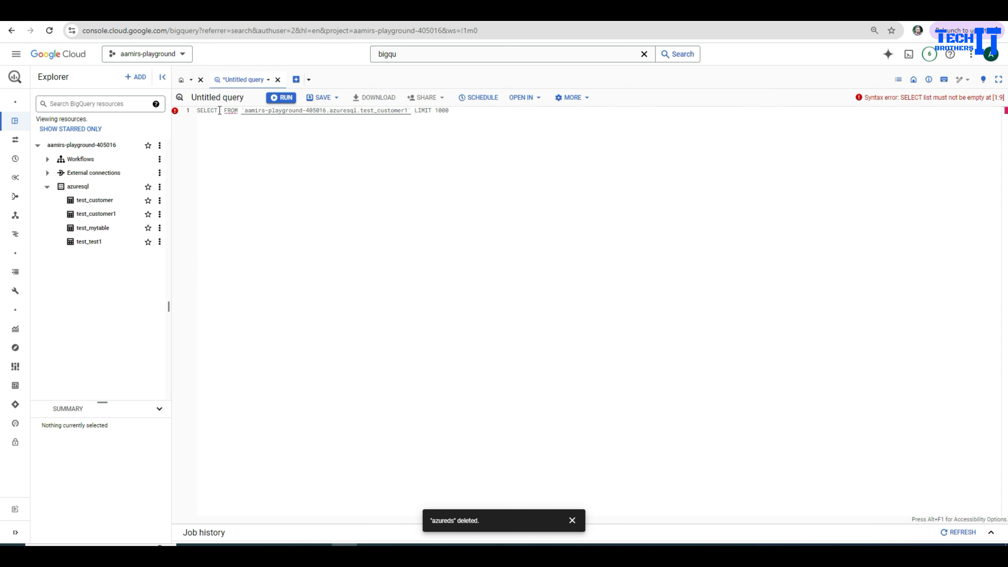
left_click(219, 110)
type("*")
left_click(277, 182)
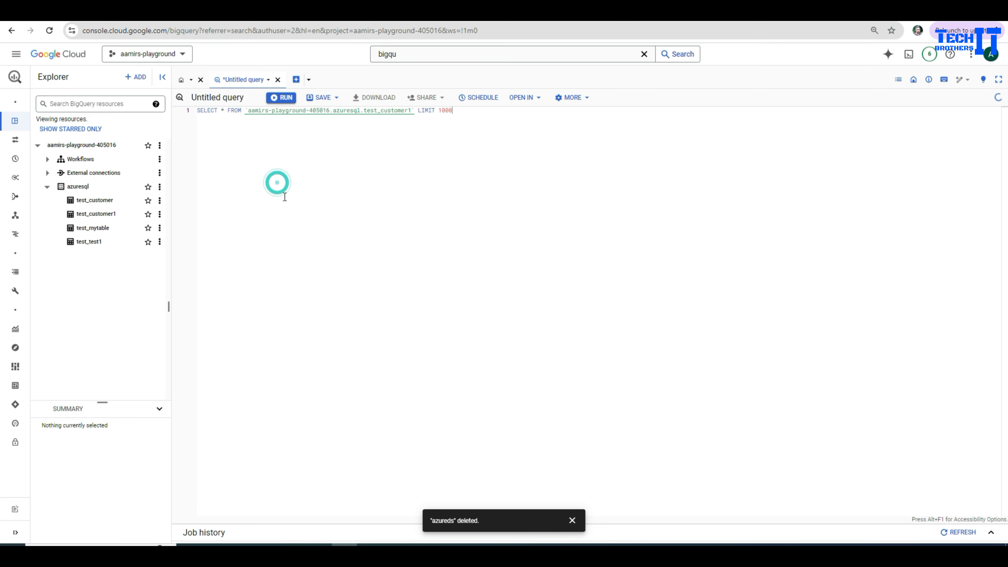
key("ctrl+plus")
key("ctrl+plus")
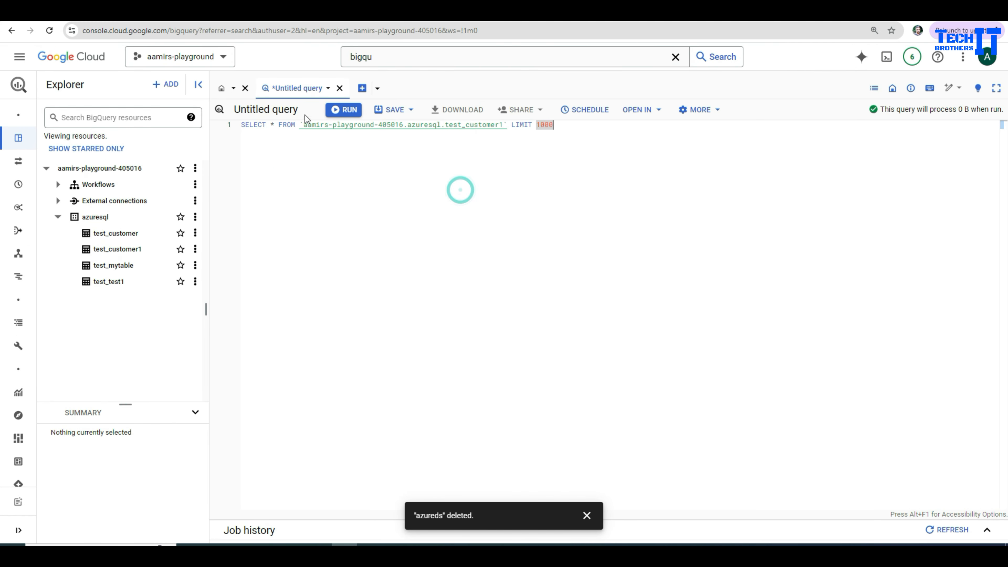
left_click(342, 110)
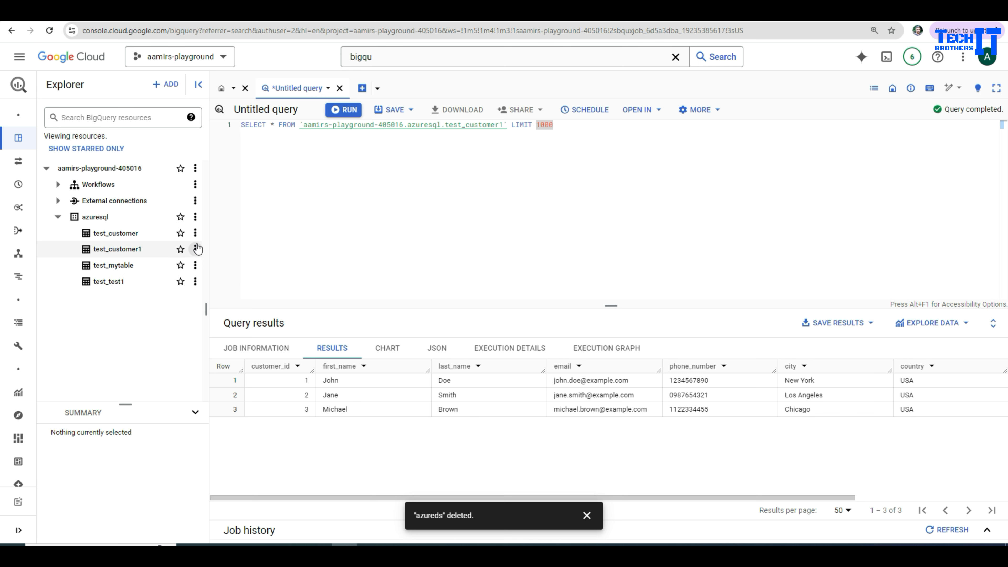
left_click(196, 235)
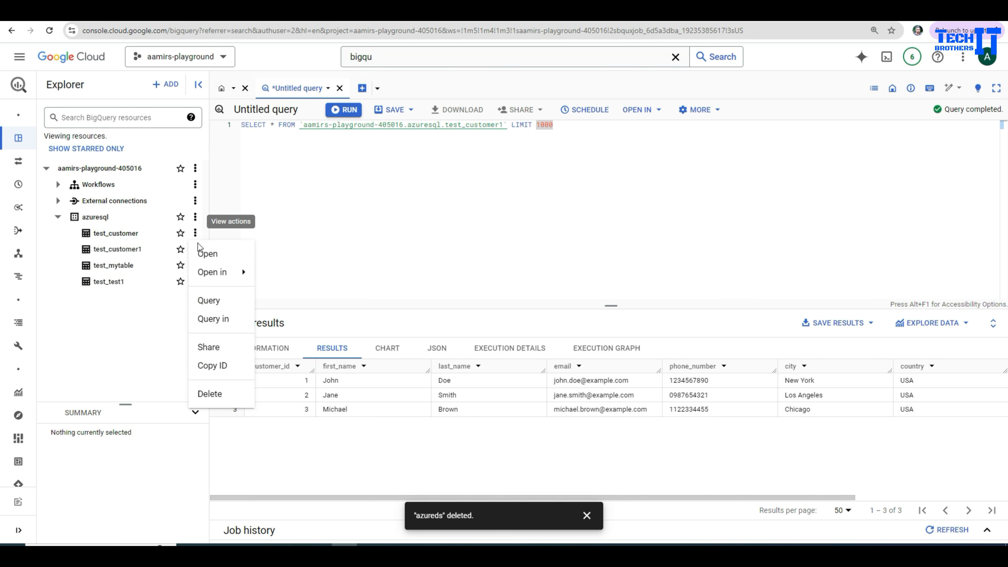
mouse_move(219, 271)
left_click(217, 300)
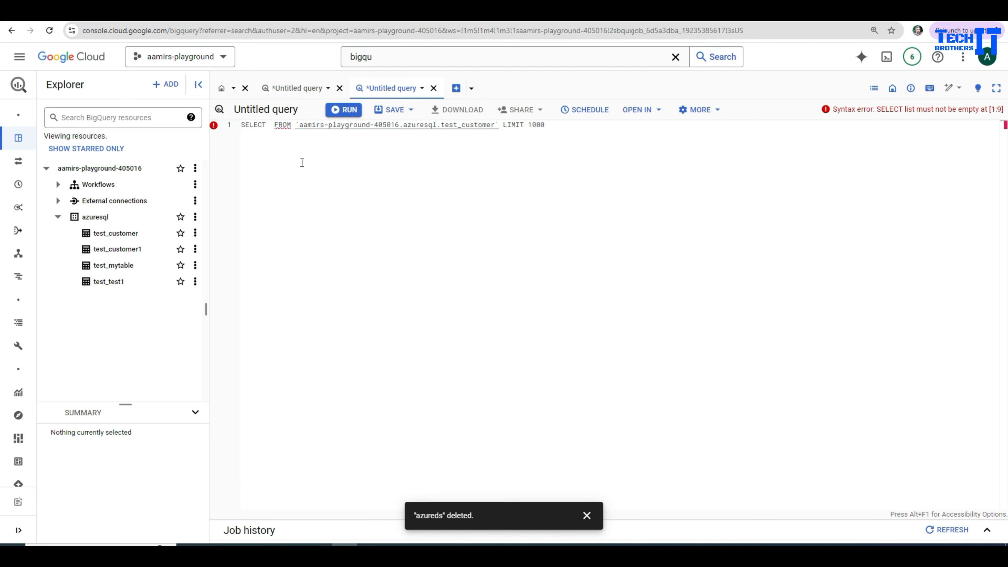
left_click(433, 88)
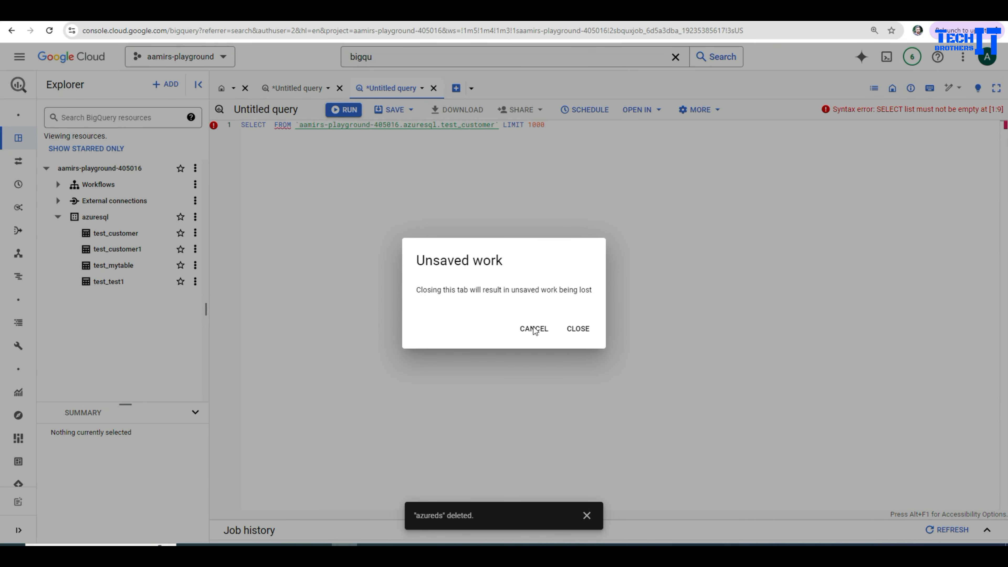
left_click(573, 330)
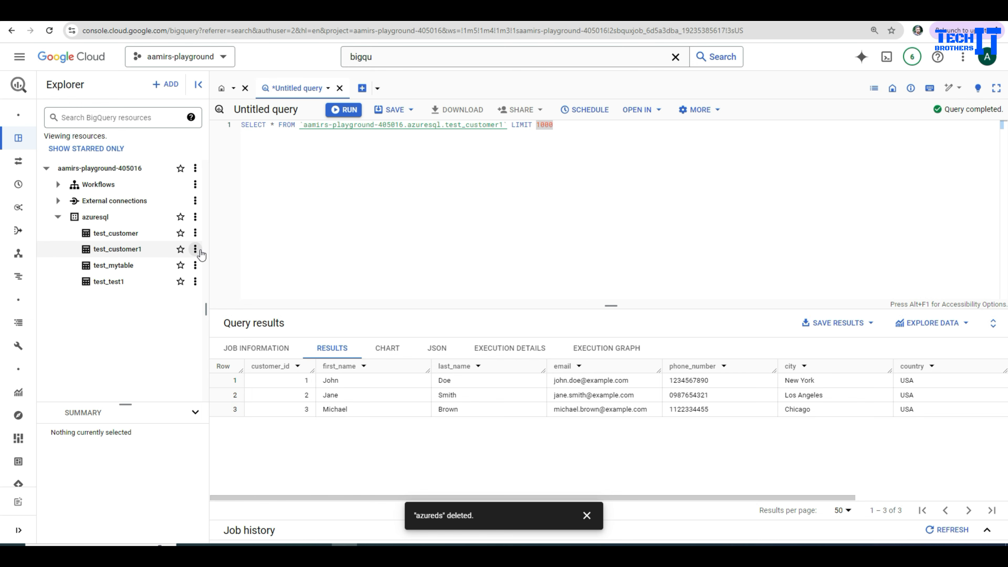
Open the test_customer table in BigQuery, preview its data, and close the table
left_click(196, 234)
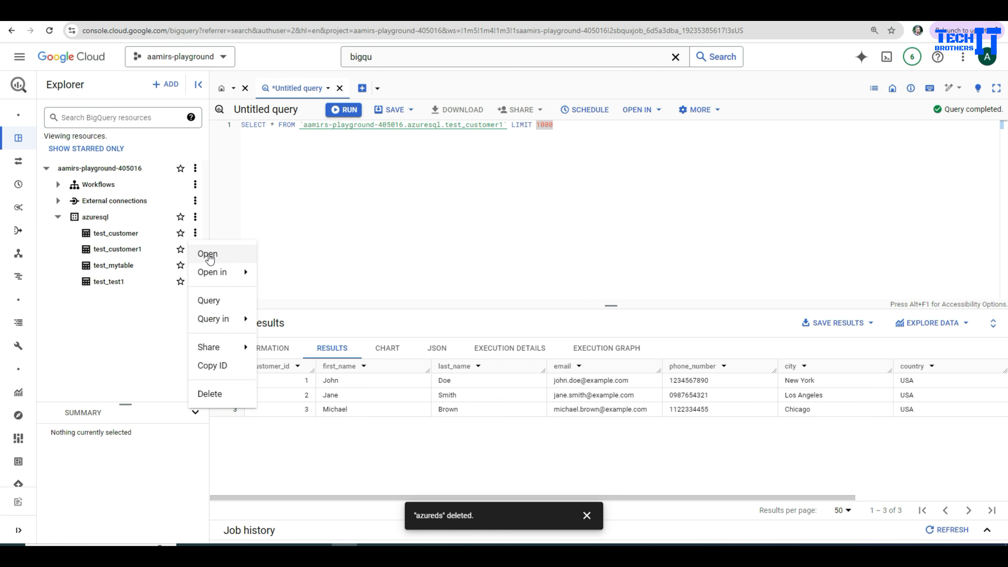
left_click(207, 253)
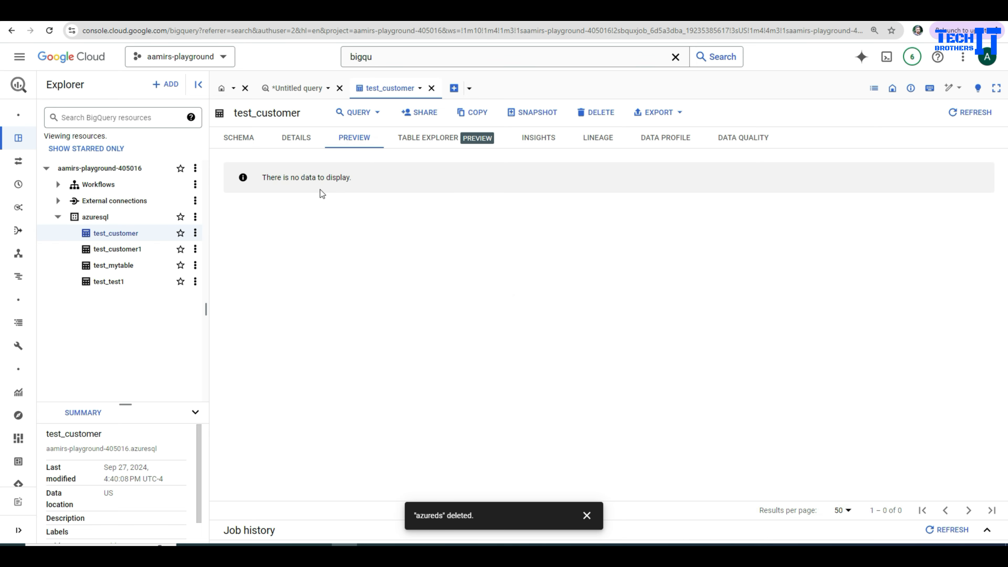
left_click(431, 88)
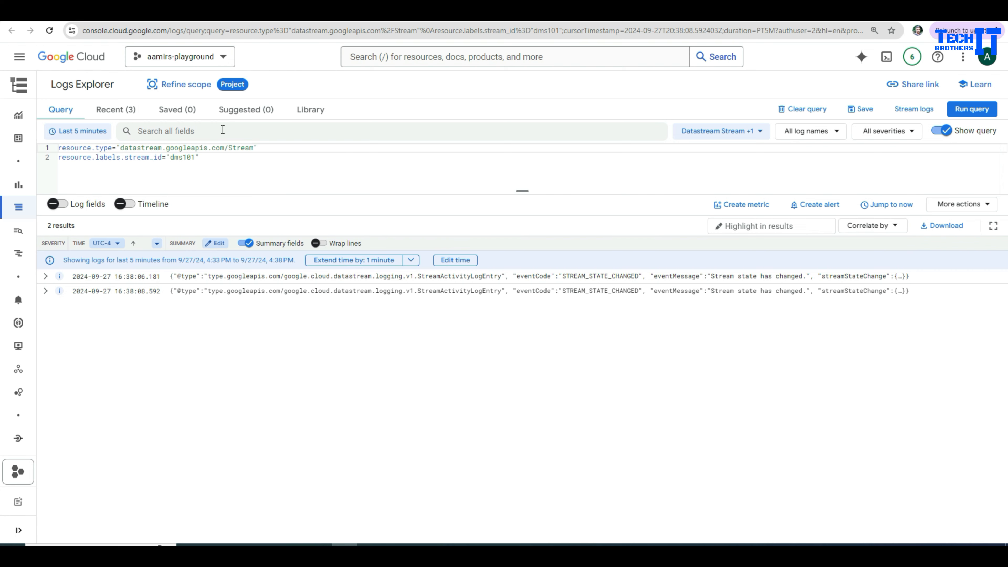
Rerun the dms101 stream query in Logs Explorer, examine the backfill and record-writing entries, and return to BigQuery
left_click(969, 108)
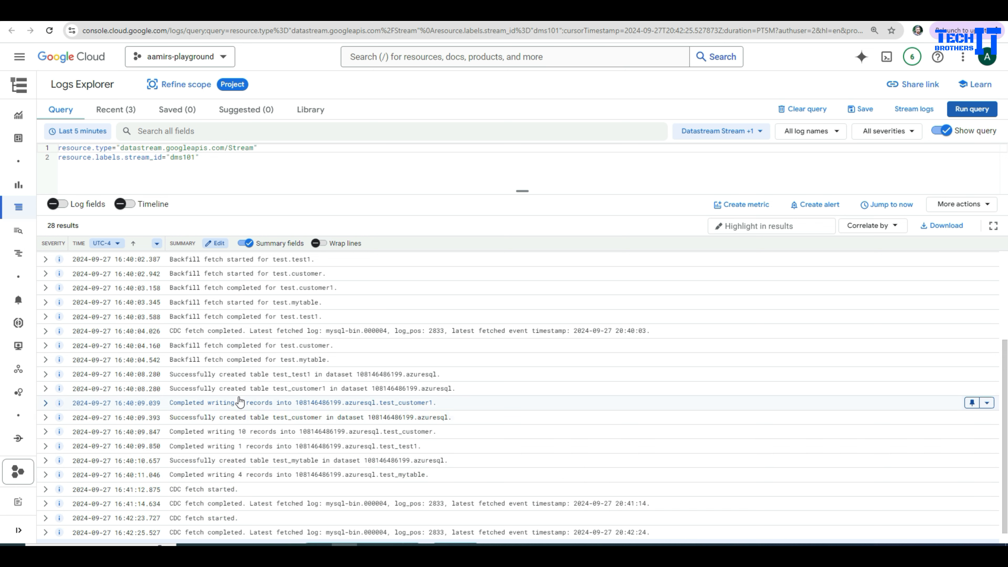
scroll(259, 405, "down", 1)
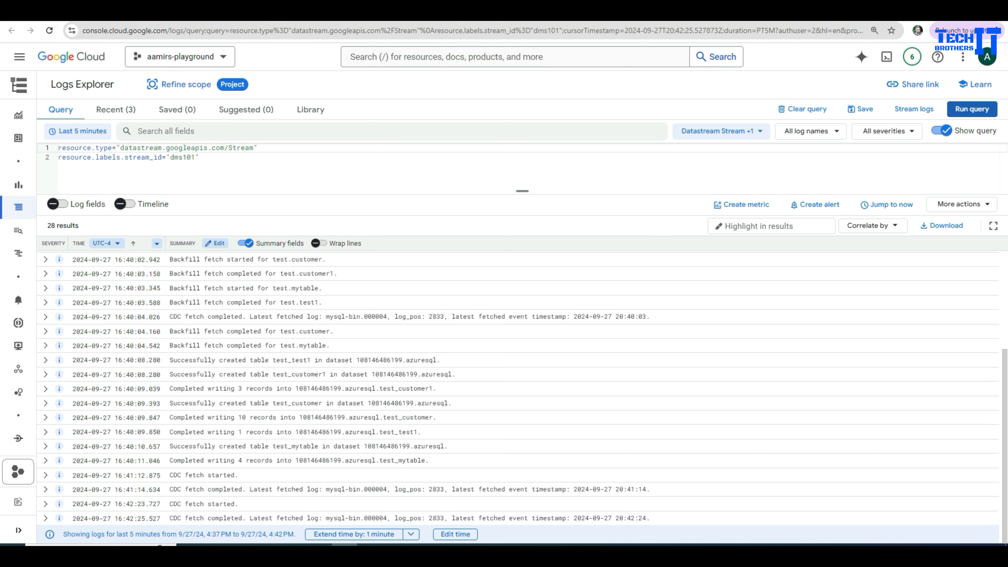
left_click(547, 14)
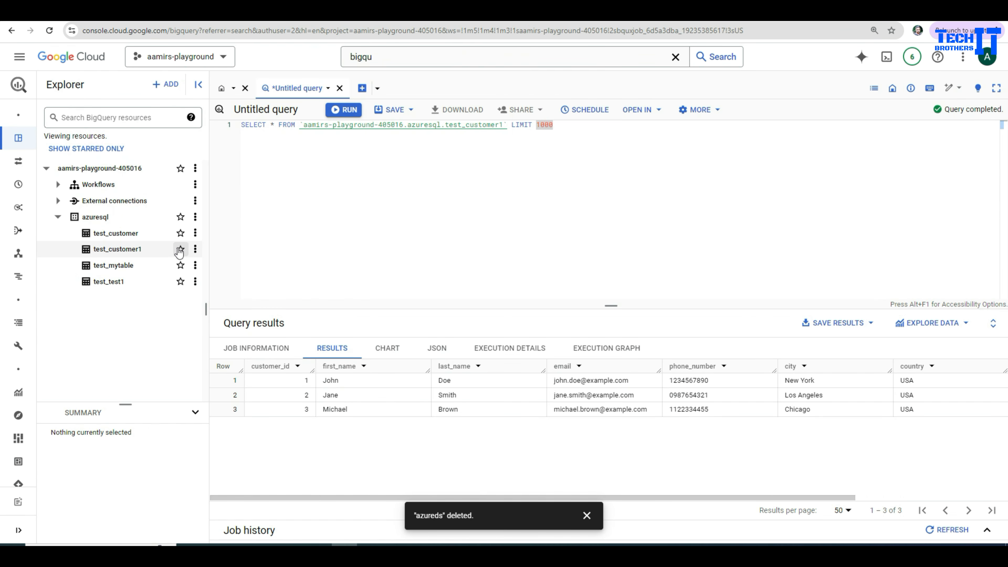
Query all columns of the azuresql dataset's test_customer table with LIMIT 1000 in a new query and run it
left_click(195, 233)
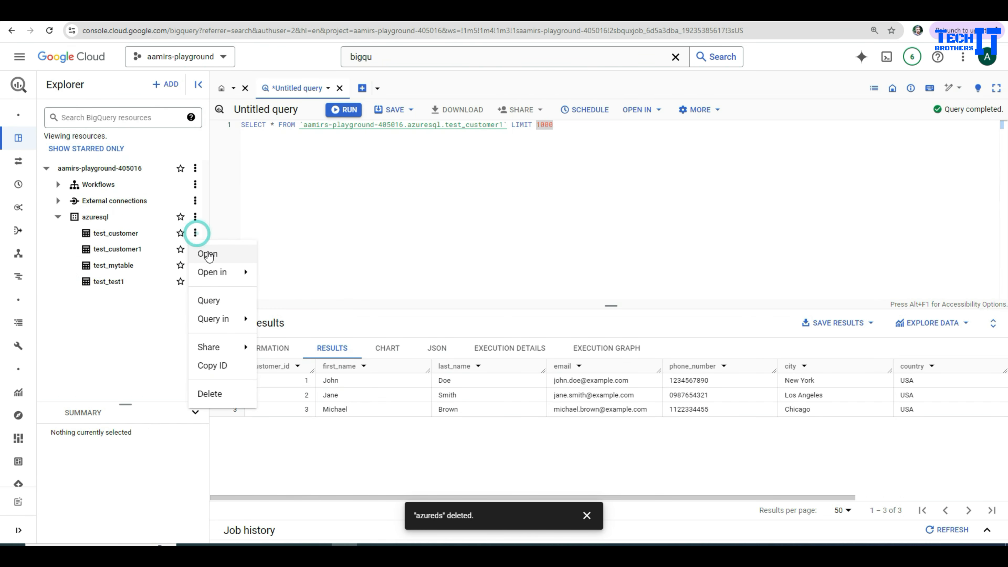
left_click(219, 302)
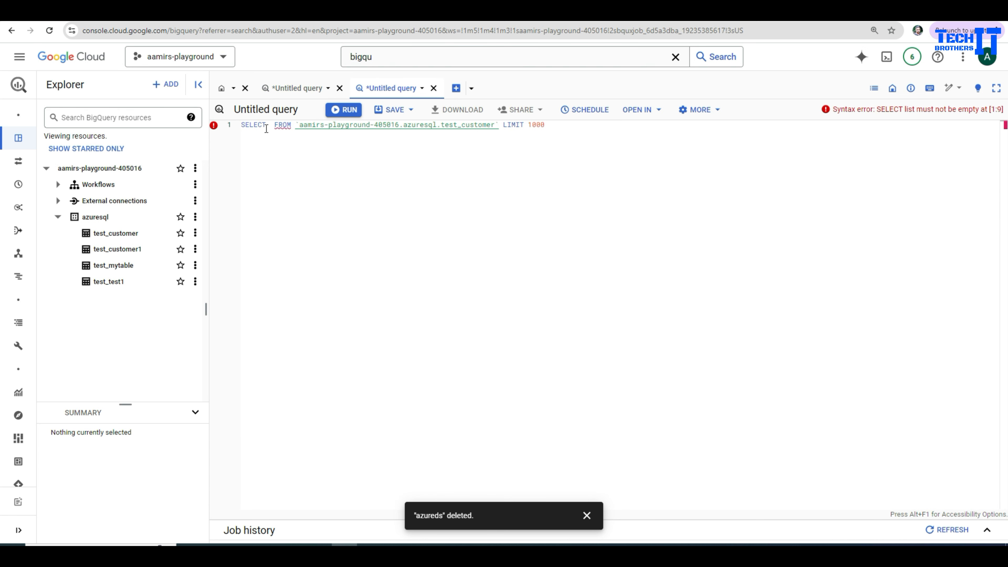
type("*")
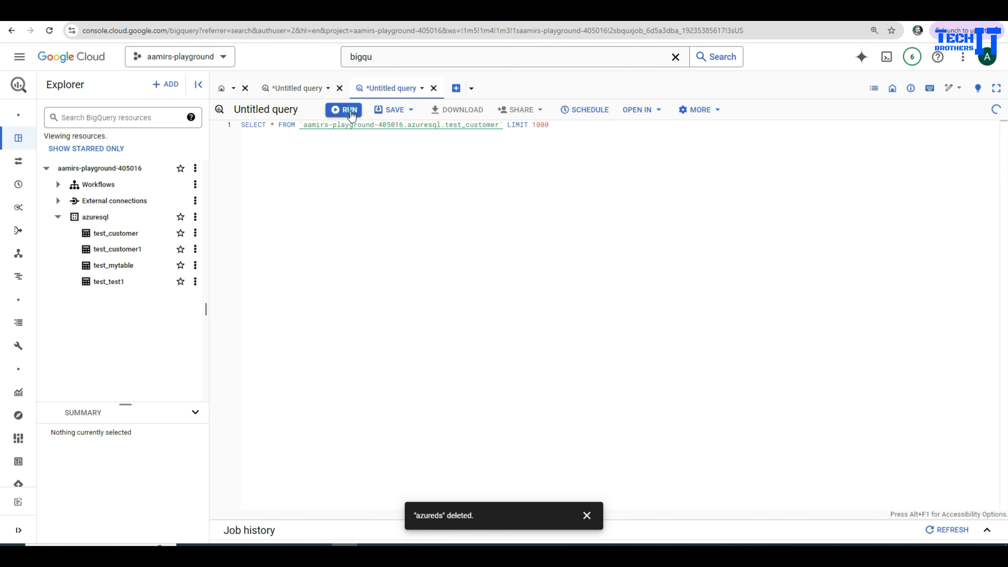
left_click(350, 114)
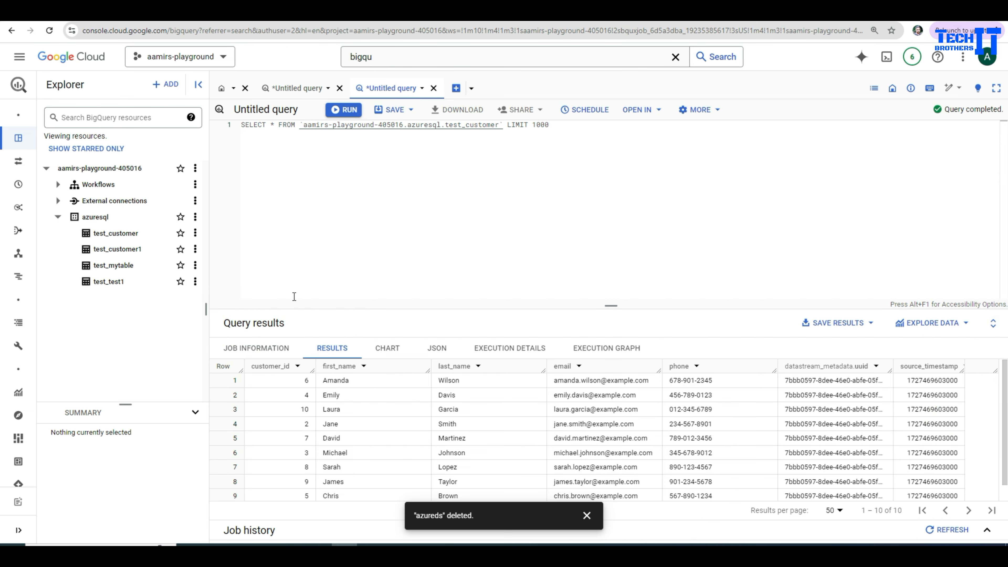
Return to Datastream, reopen the dms101 stream from the streams list, and examine its throughput monitoring chart
left_click(218, 13)
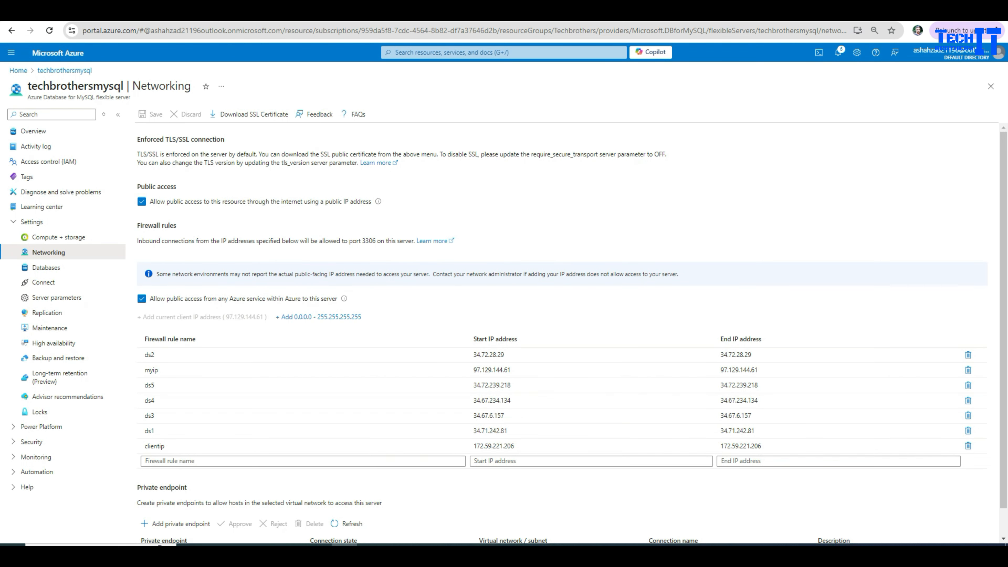
left_click(274, 14)
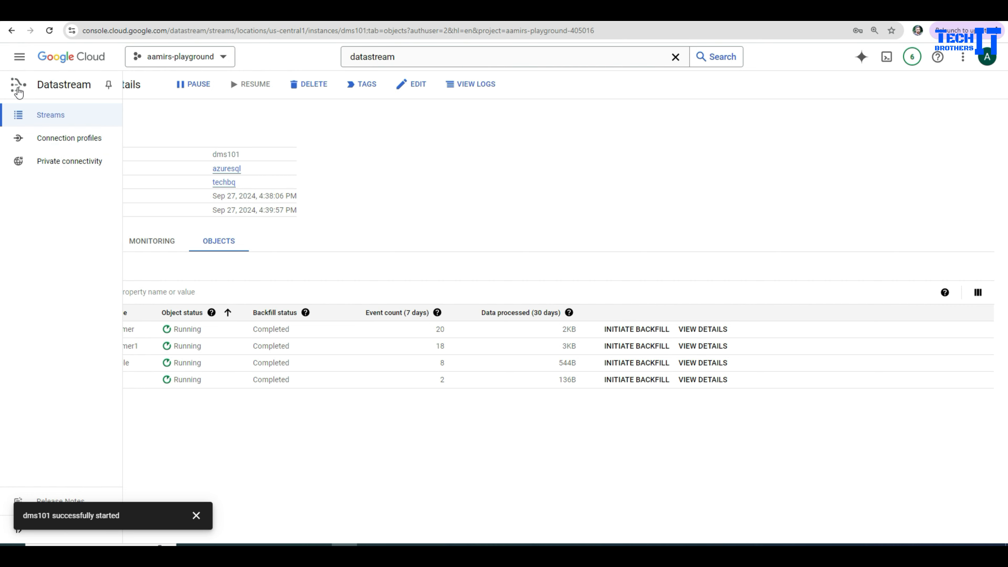
left_click(49, 116)
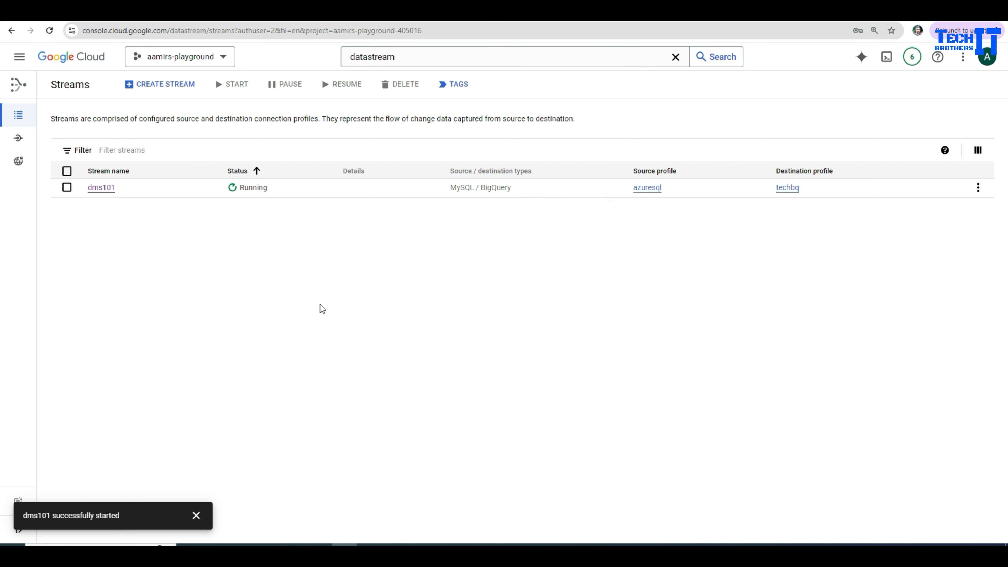
left_click(108, 189)
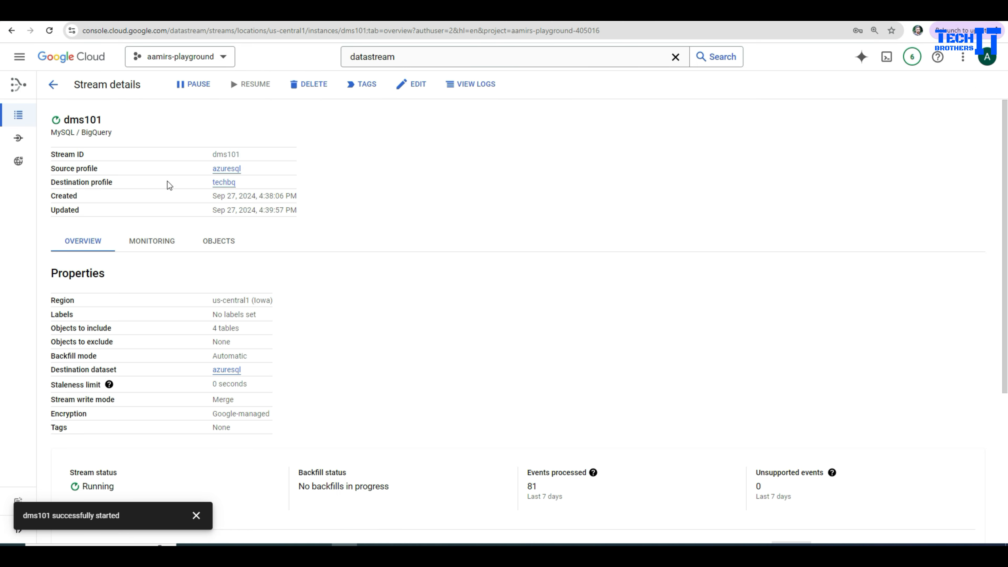
left_click(165, 240)
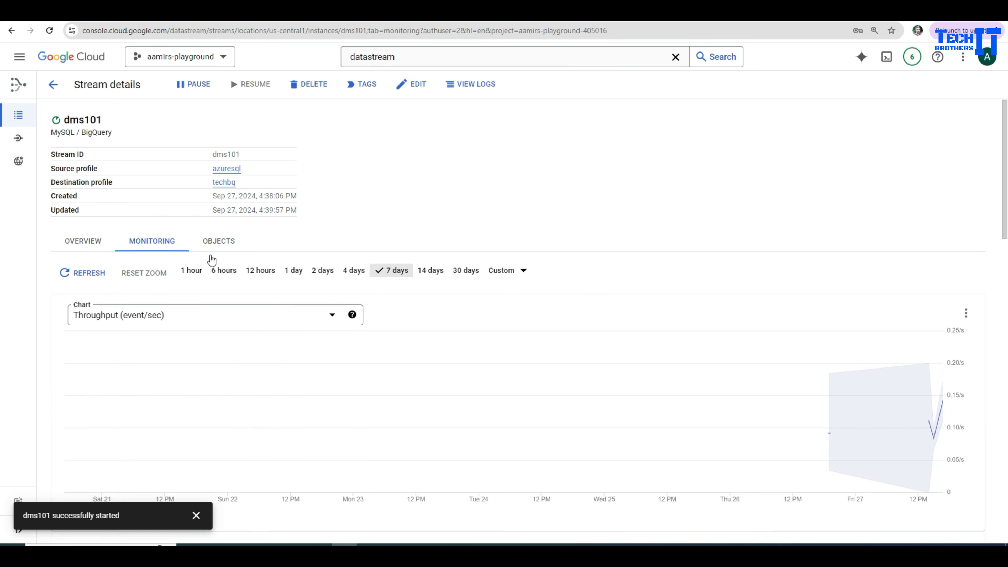
mouse_move(922, 426)
Examine the event counts of the dms101 stream's tables, with the objects sorted by descending object status
left_click(223, 244)
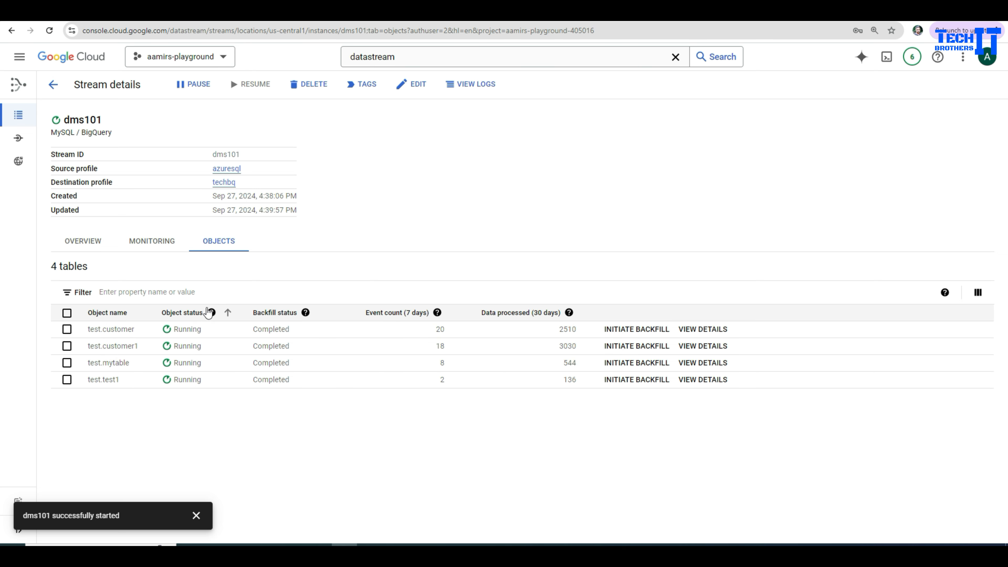
left_click(228, 314)
left_click(437, 313)
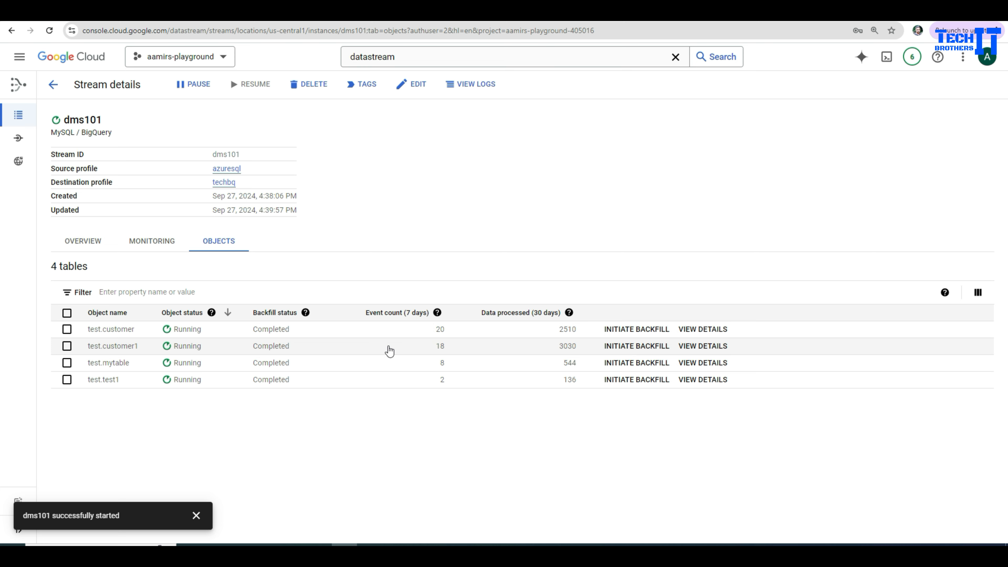
left_click_drag(460, 347, 428, 349)
left_click(459, 417)
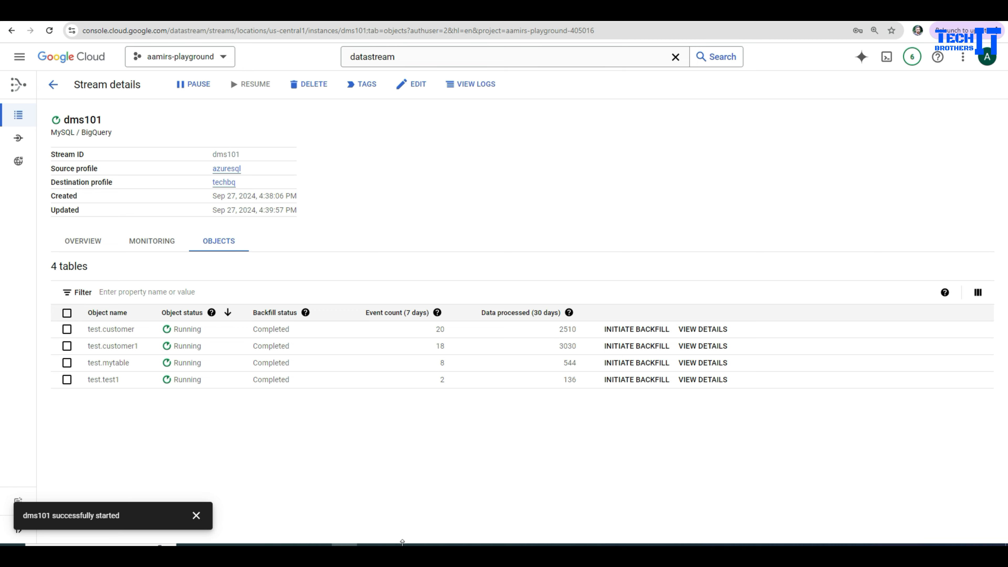
Switch to Azure Data Studio and run only the INSERT INTO customer1 statement with its ten customer rows
left_click(448, 546)
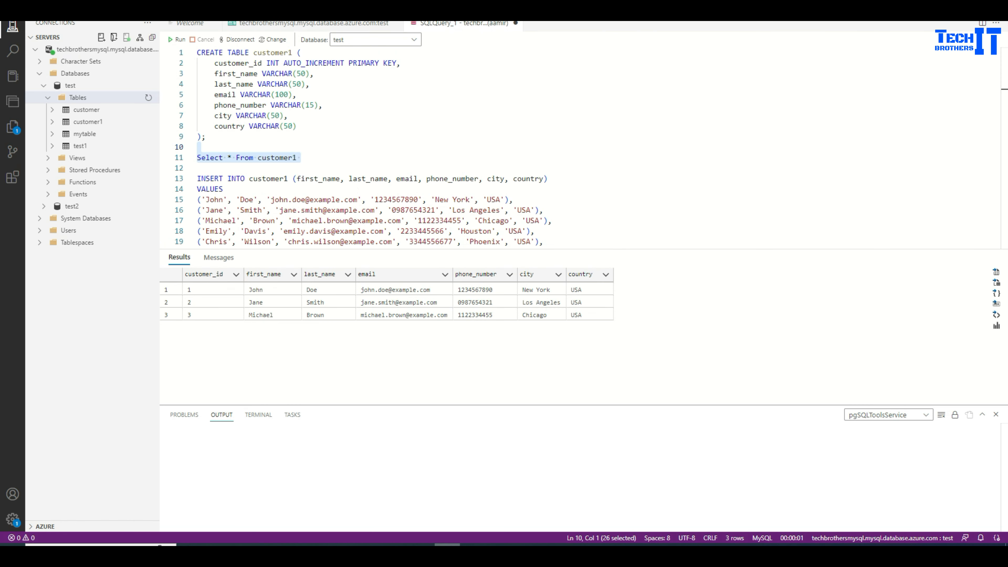
left_click(299, 163)
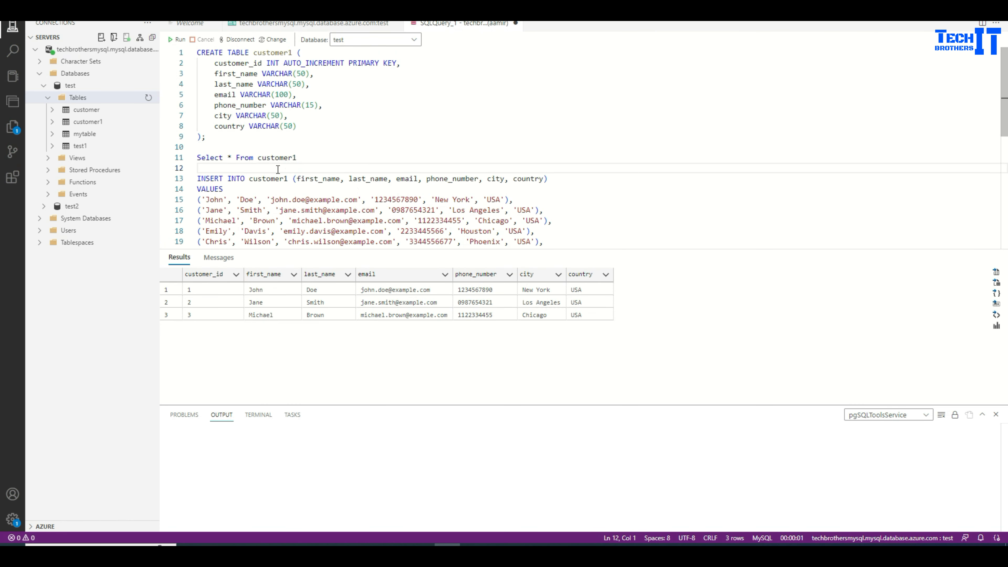
scroll(253, 166, "down", 1)
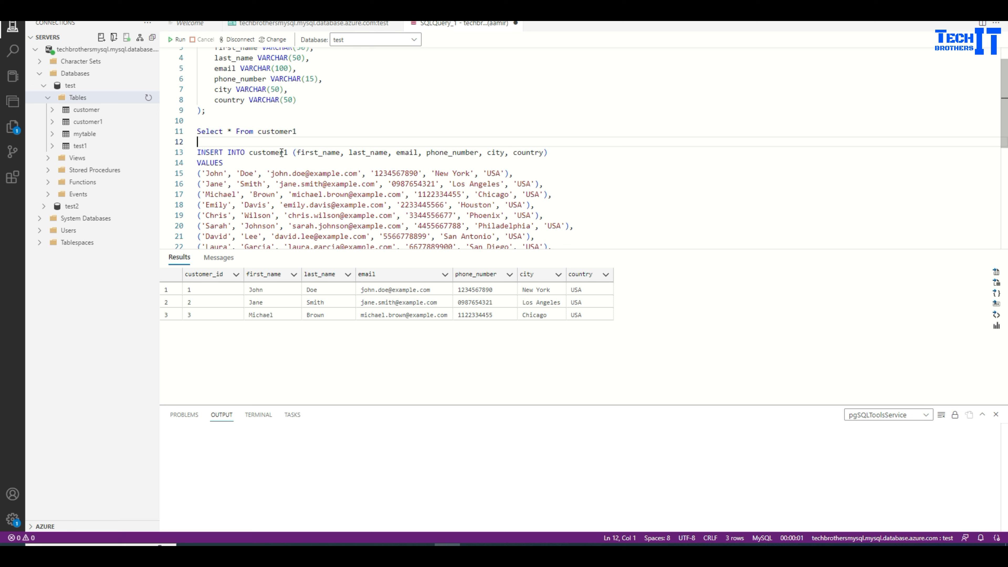
scroll(283, 158, "down", 1)
scroll(283, 158, "down", 1)
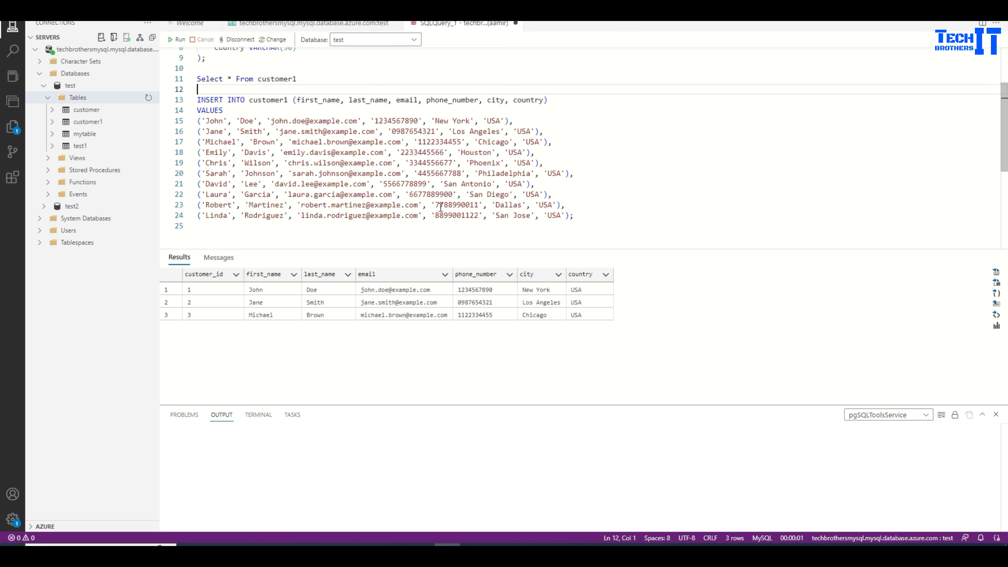
left_click_drag(579, 216, 193, 99)
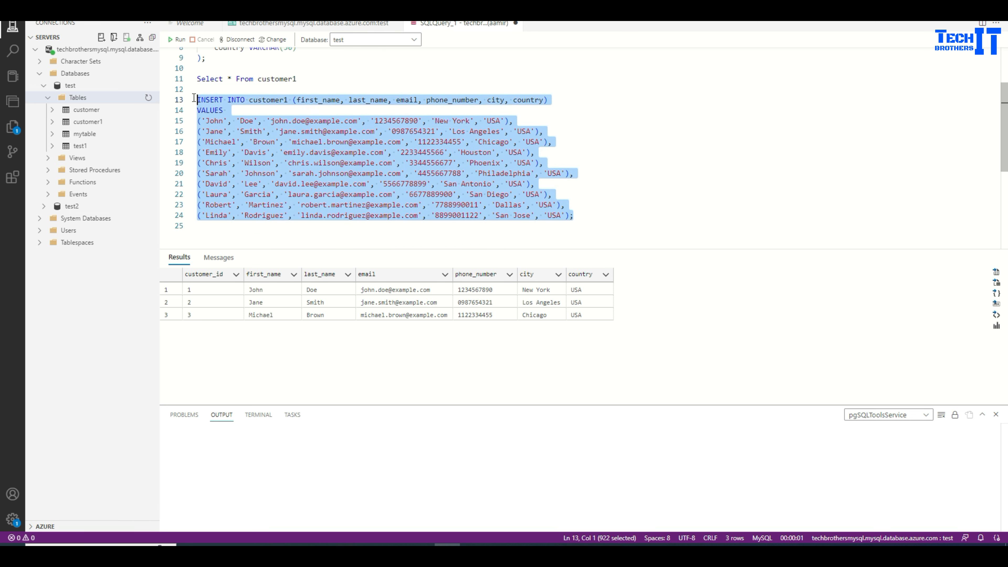
left_click(176, 39)
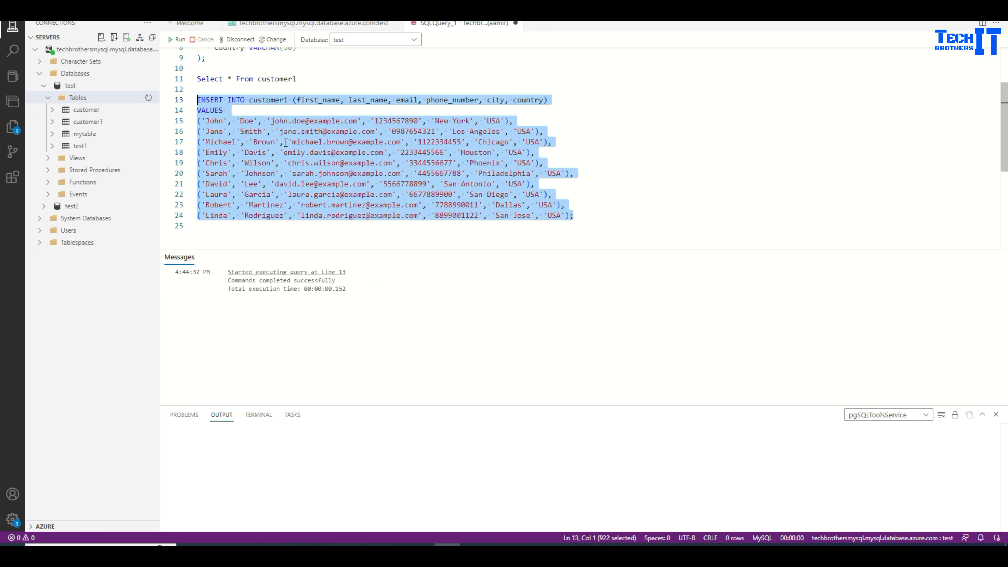
Run only the Select * From customer1 statement and look through the returned rows
left_click(307, 79)
key("shift+Home")
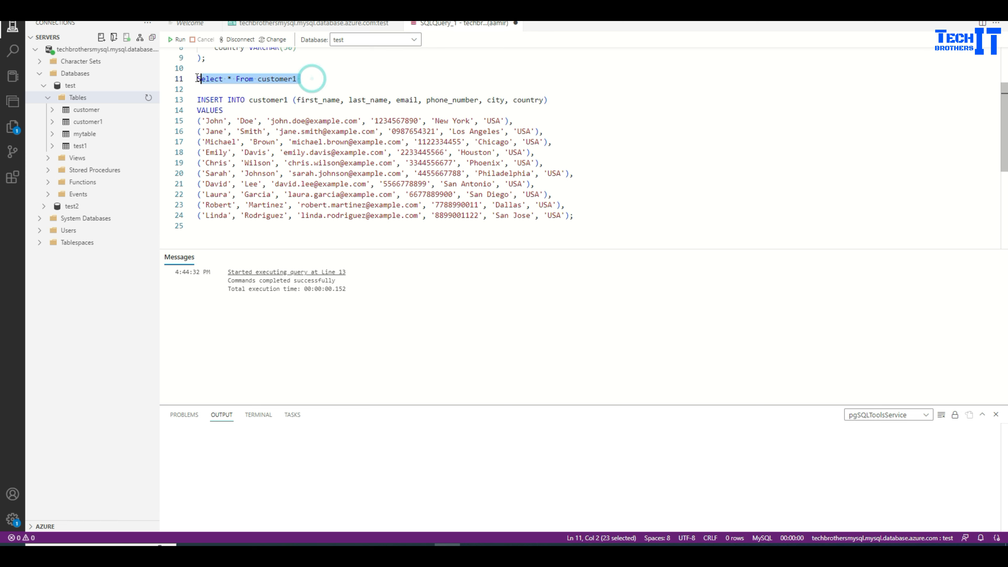
left_click(176, 40)
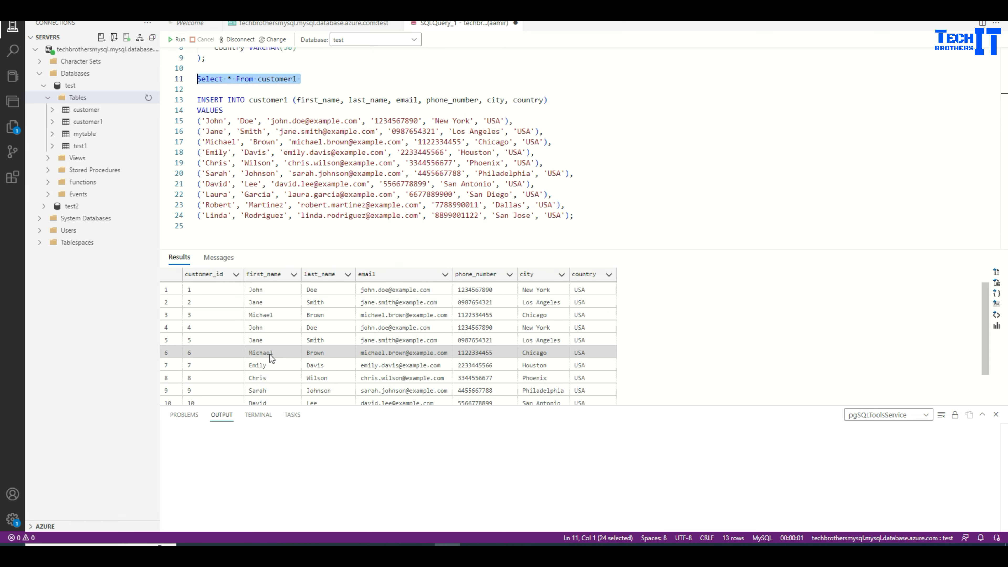
scroll(281, 355, "down", 1)
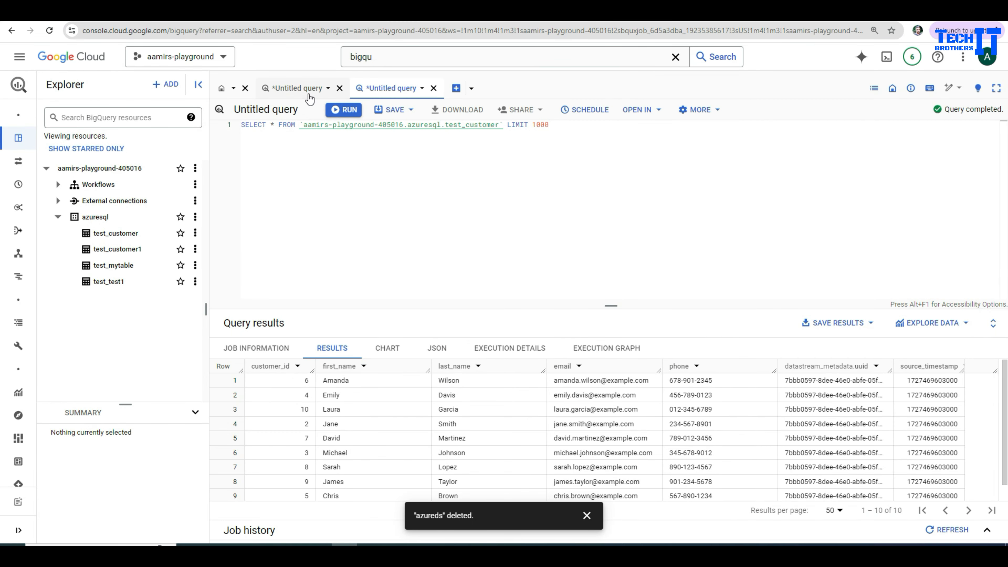
Switch to BigQuery and rerun the test_customer1 query until the newly inserted source rows are returned
left_click(307, 89)
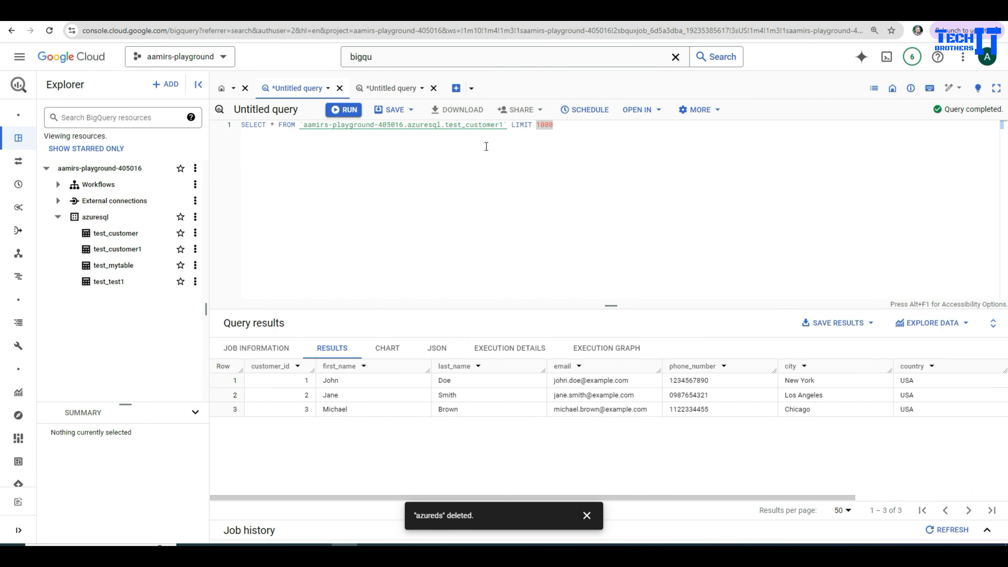
left_click(491, 148)
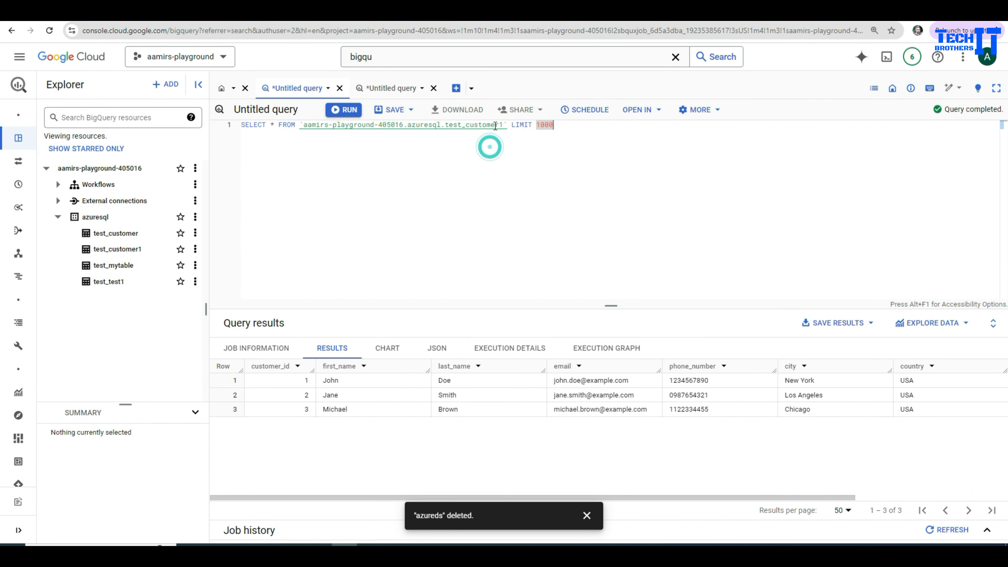
left_click(349, 111)
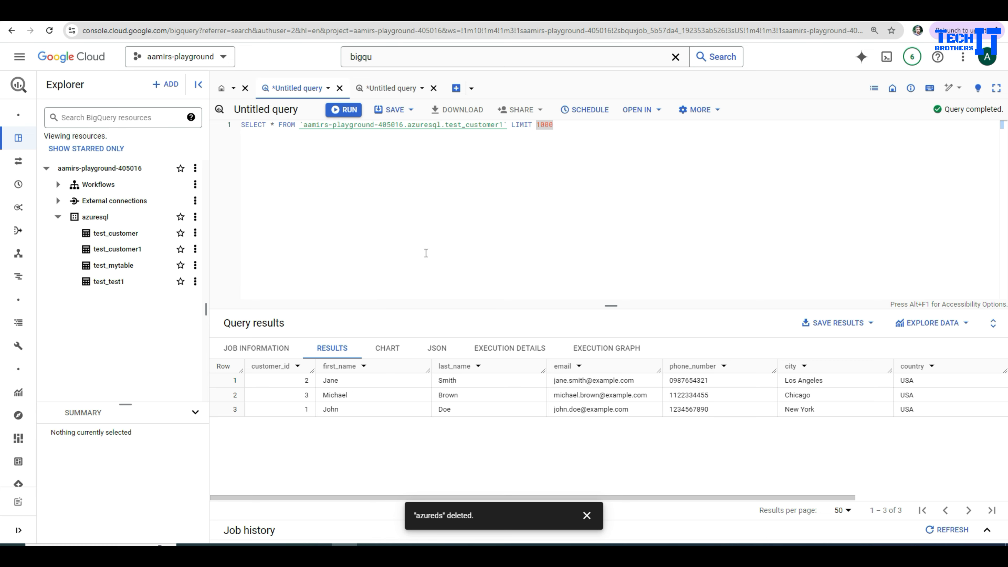
left_click(343, 109)
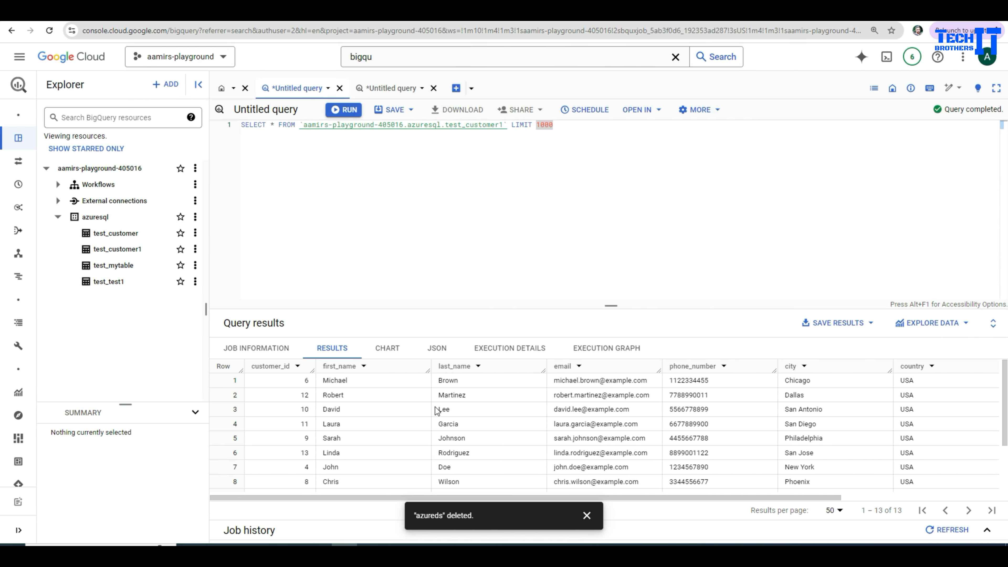
left_click_drag(877, 510, 903, 511)
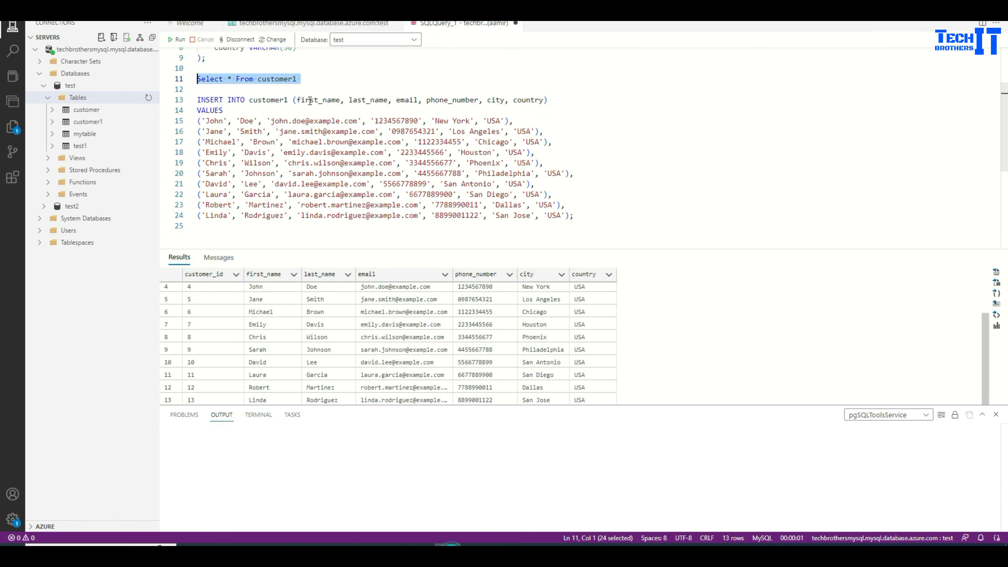
In Azure Data Studio, write "delete from customer1 where customer_id>4" on new lines between the select and insert statements
left_click(300, 85)
left_click_drag(260, 80, 299, 80)
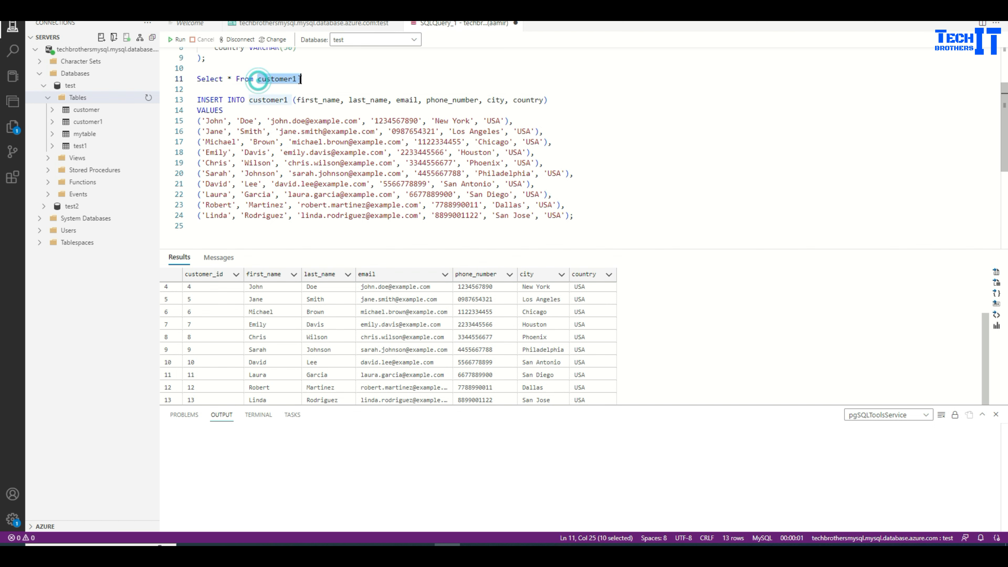
right_click(287, 80)
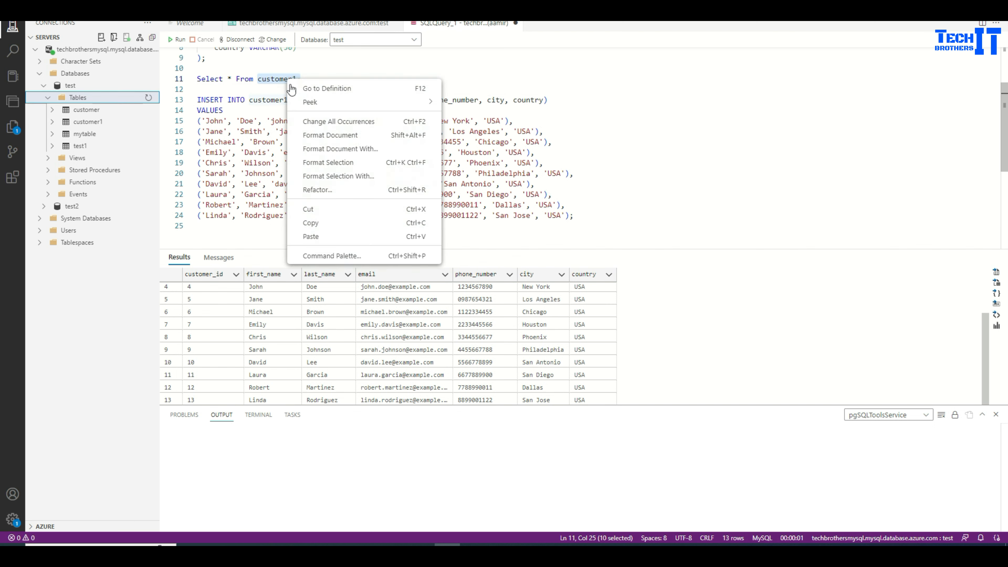
left_click(321, 223)
left_click(319, 77)
key("Return")
key("Return")
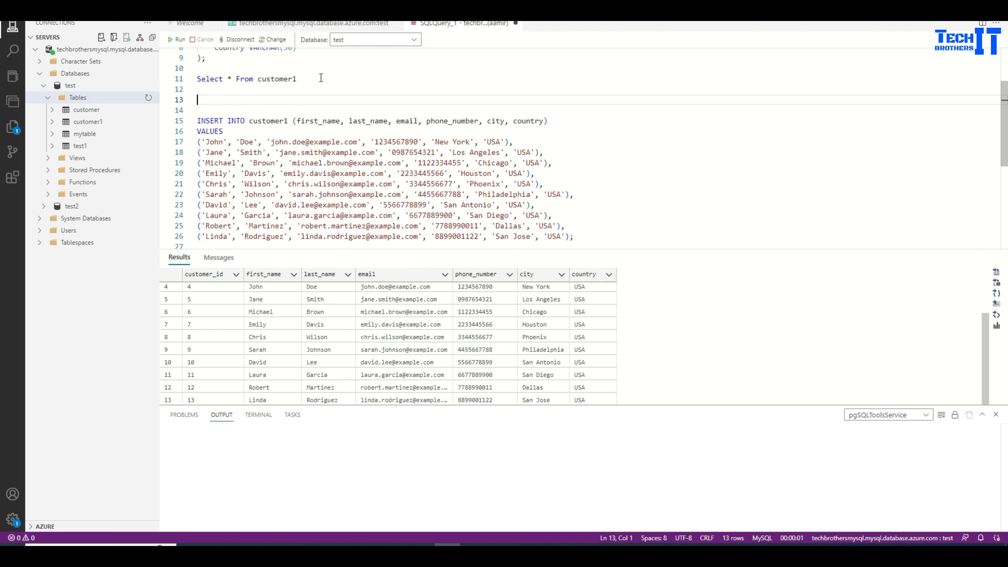
type("delete from")
key("ctrl+v")
key("Return")
type("where c")
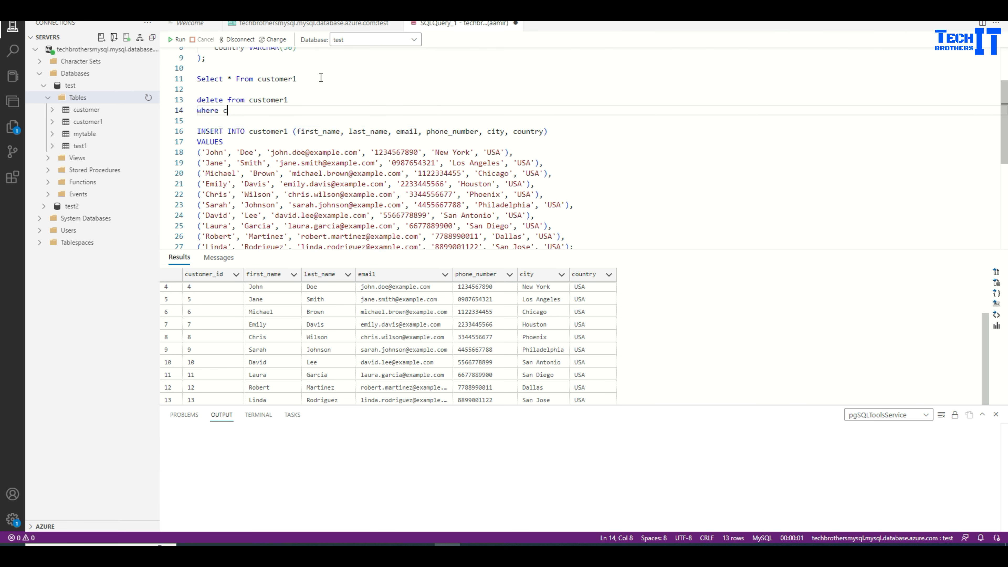
type("ustomer_")
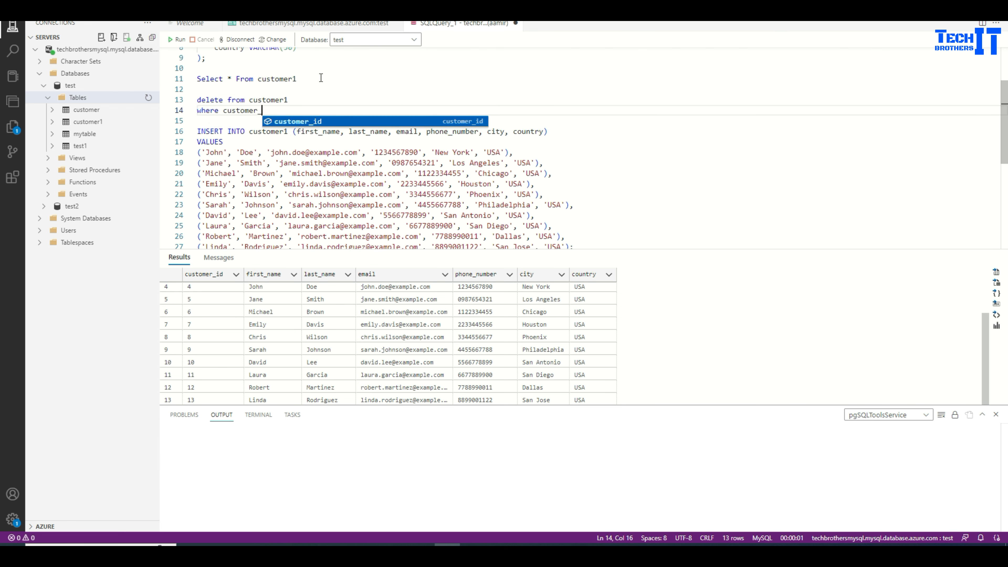
type("id>4")
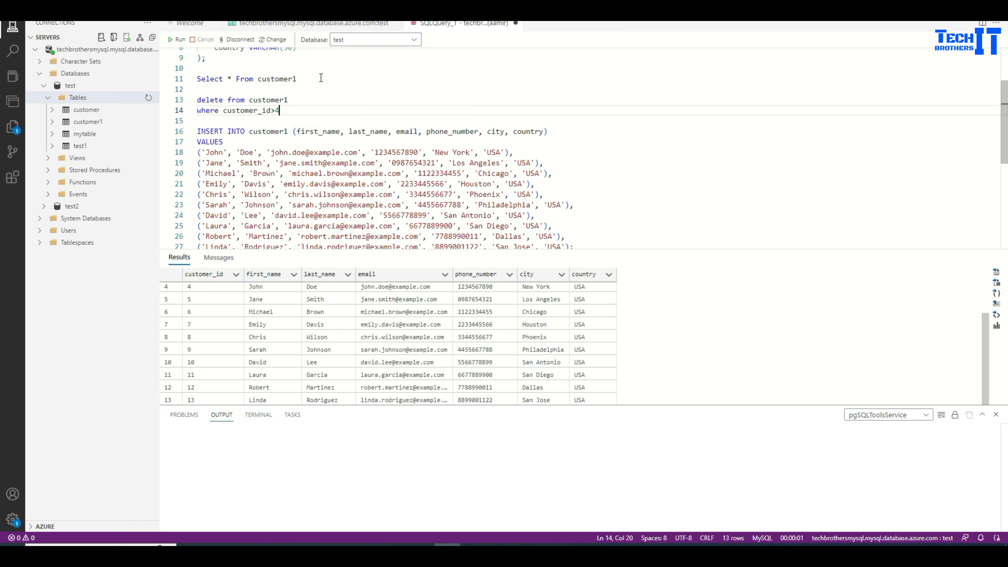
Run only the delete statement on customer1, and rerun Select * From customer1 to check the remaining rows
key("shift+Up")
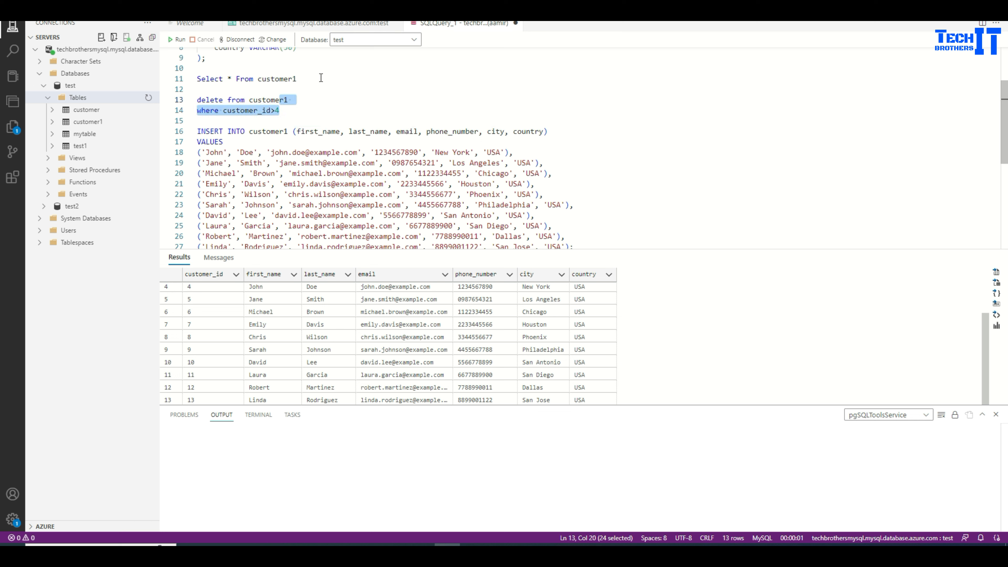
key("shift+Up")
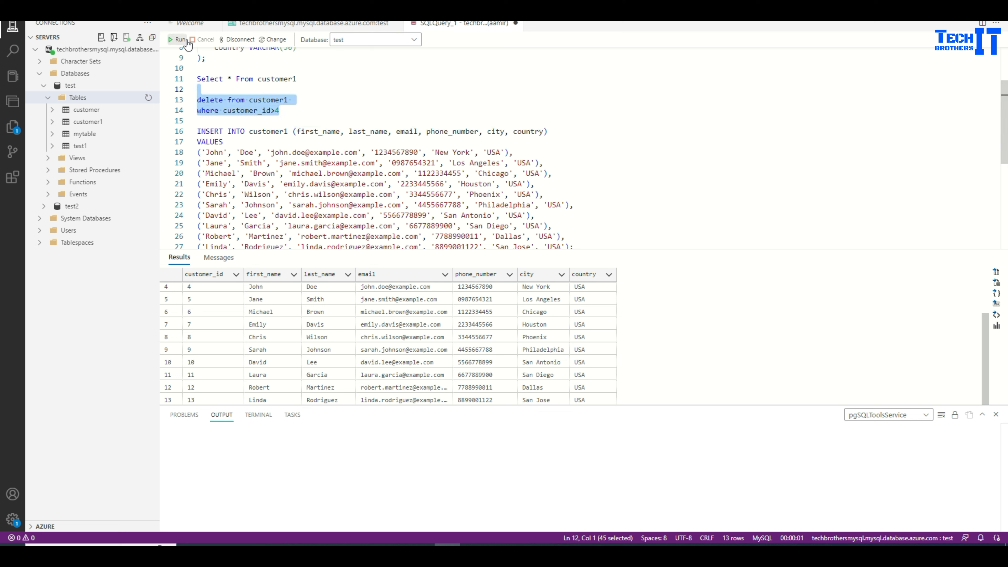
left_click(177, 39)
left_click_drag(312, 78, 188, 78)
left_click(180, 39)
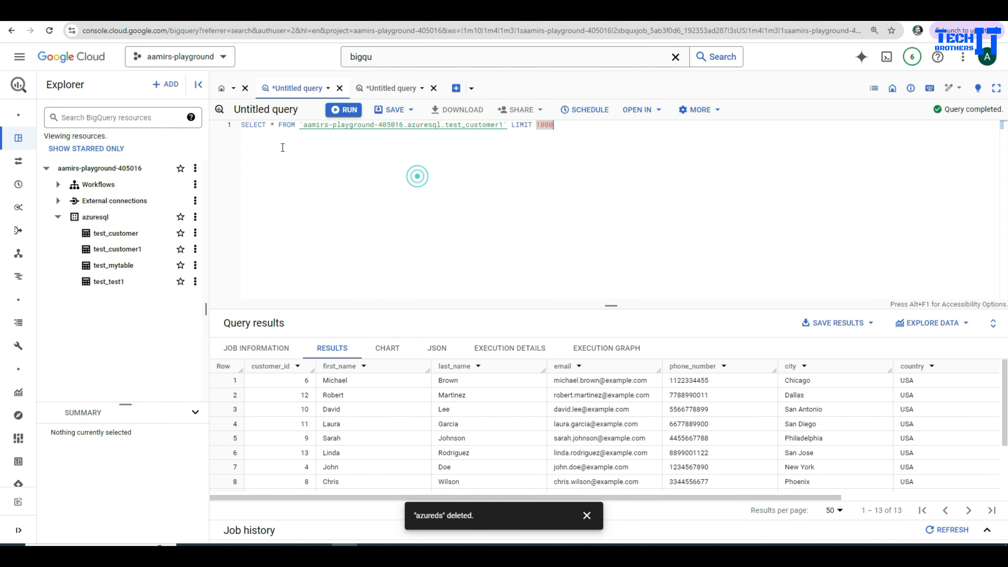
Rerun the test_customer1 query in BigQuery, and refresh the dms101 stream logs in Logs Explorer to look for newly processed records
left_click(343, 110)
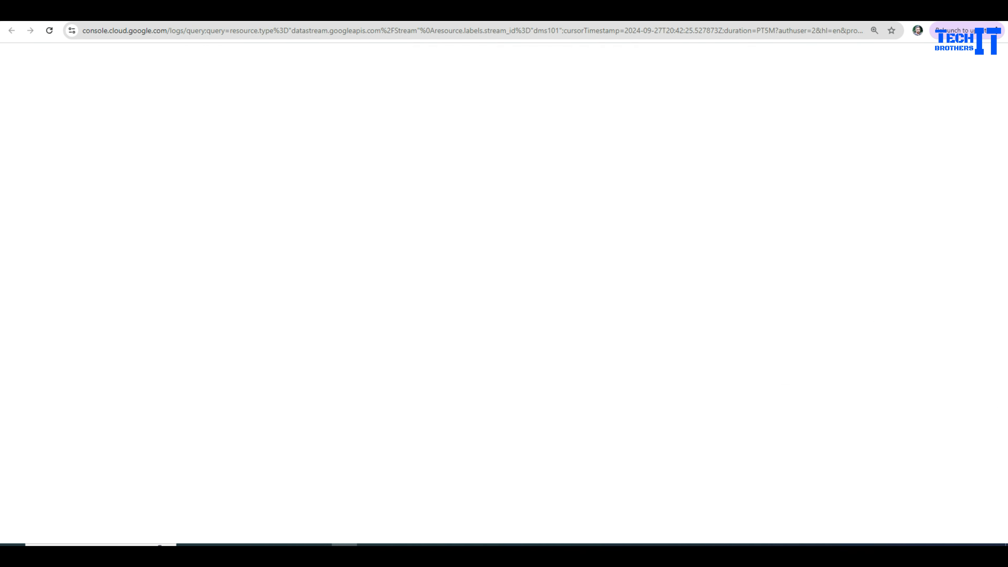
left_click(968, 110)
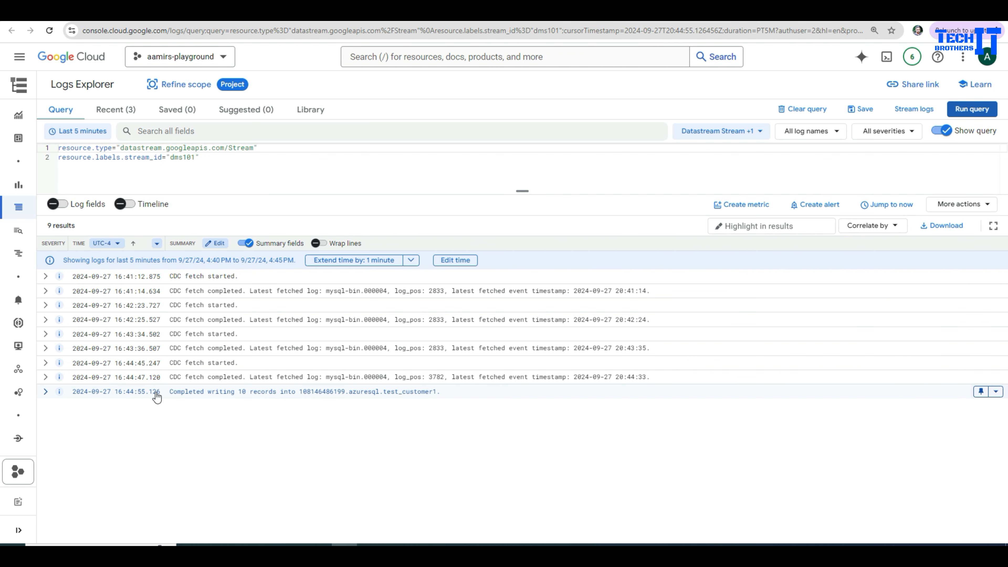
left_click(970, 108)
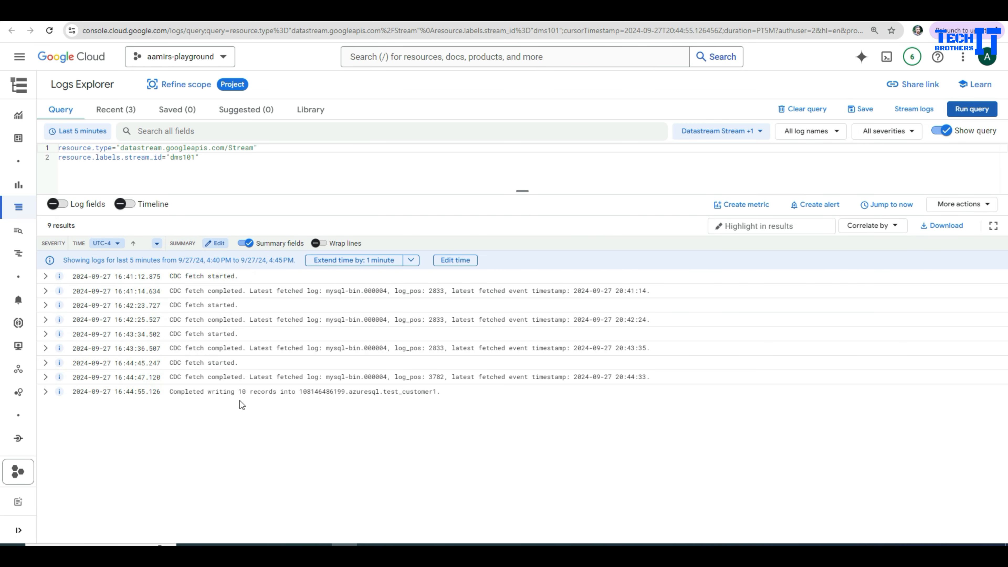
Switch to the Datastream details of dms101 and check the 7-day event count for the test.customer1 object
left_click(313, 13)
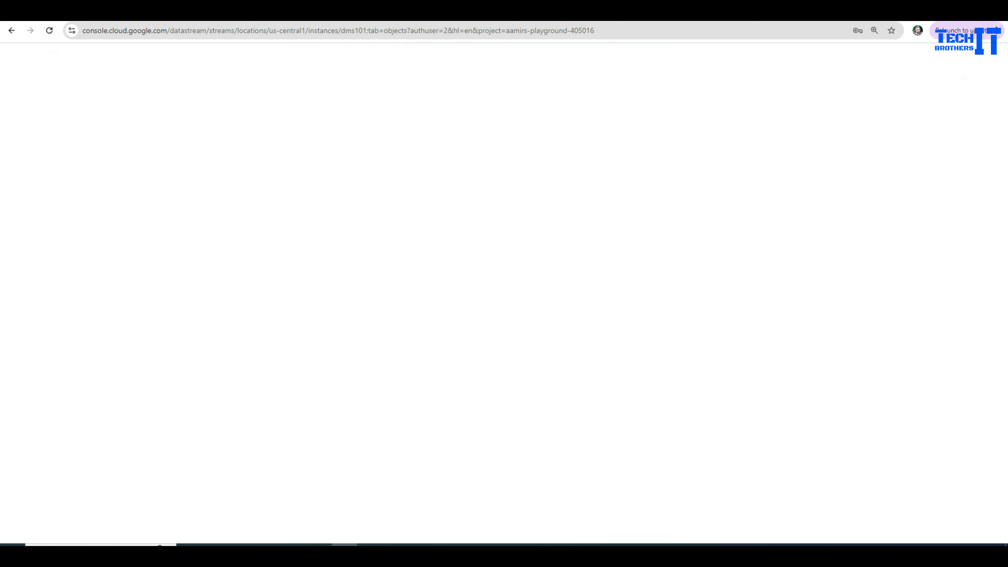
mouse_move(437, 314)
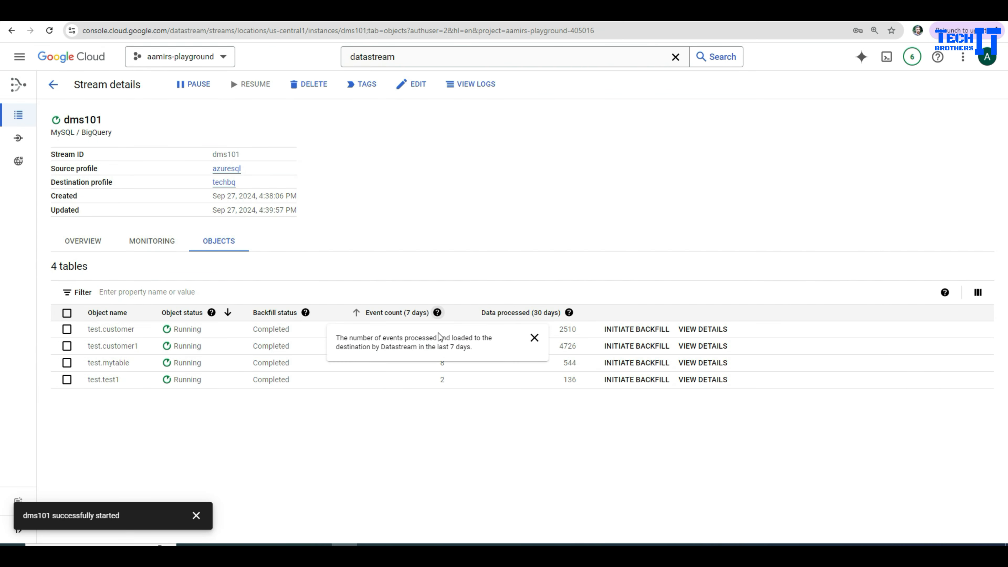
left_click(459, 424)
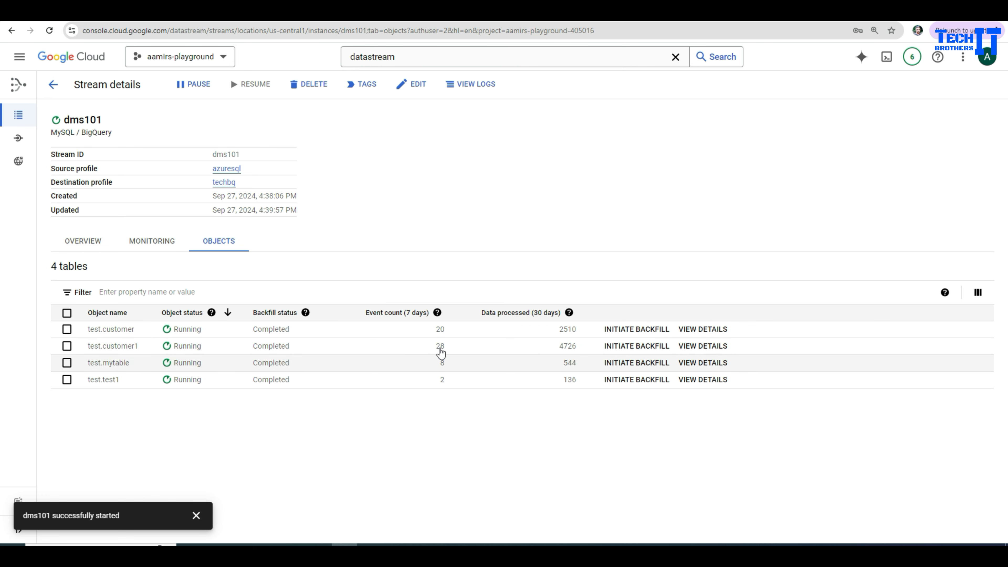
Rerun the test_customer1 query in BigQuery until the deletes arrive, and switch to Azure Data Studio to compare the source customer1 rows
left_click(405, 160)
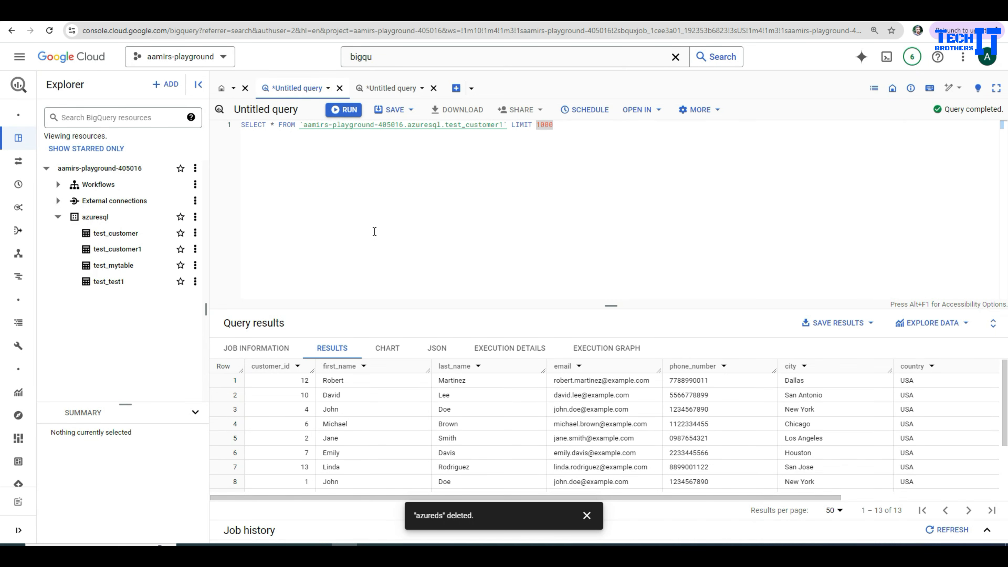
left_click(344, 109)
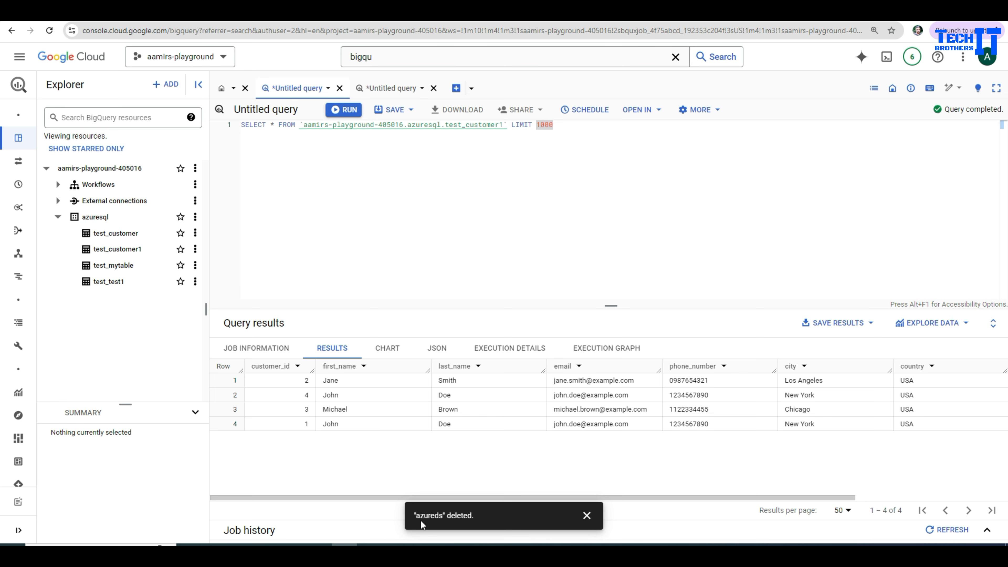
left_click(447, 546)
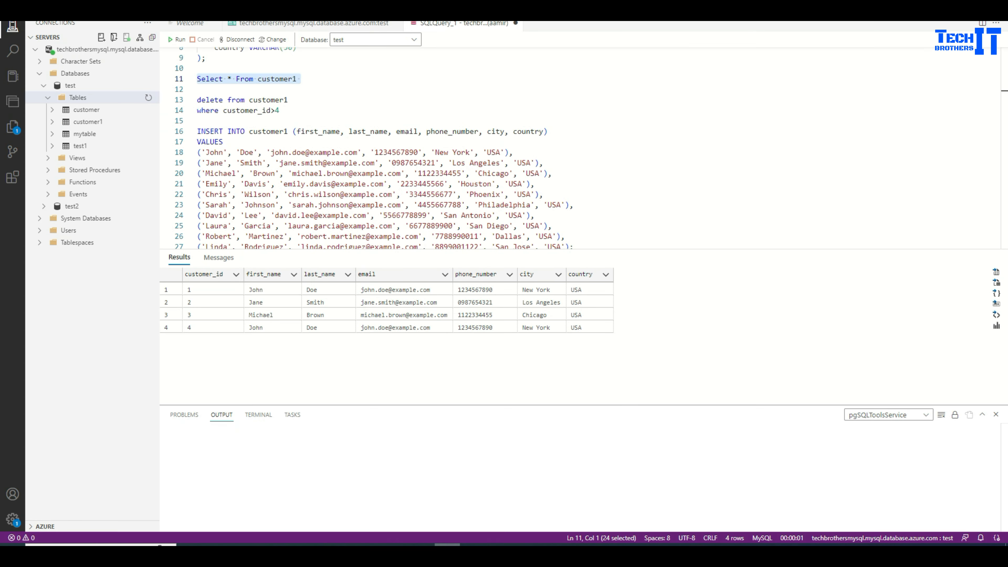